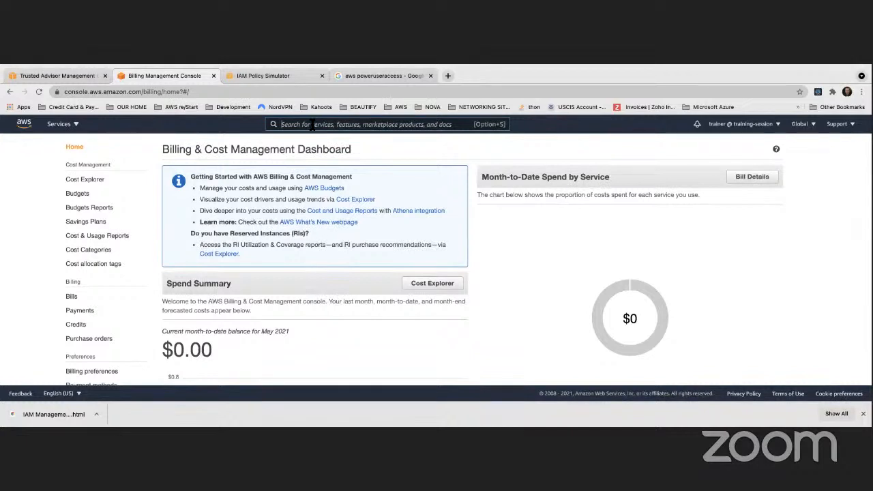
- Open the S3 service and start creating a new bucket
text(s3)
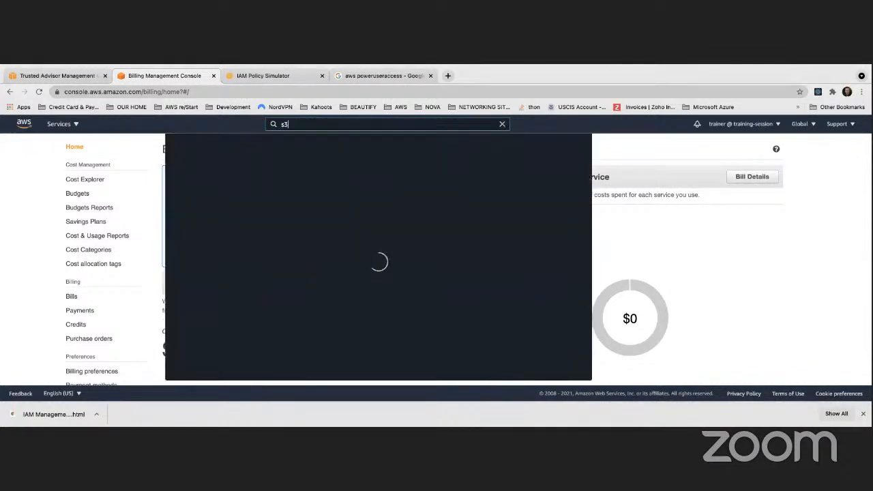
click(308, 196)
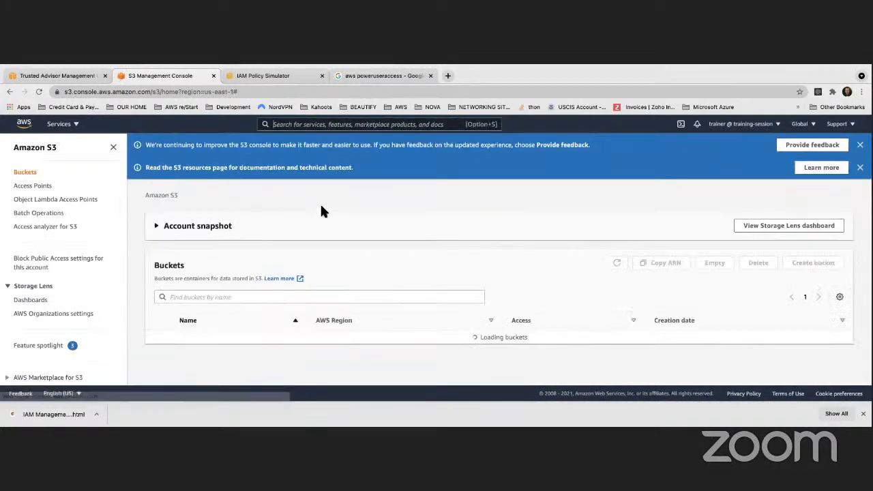
click(281, 235)
scroll(278, 231, down, 2)
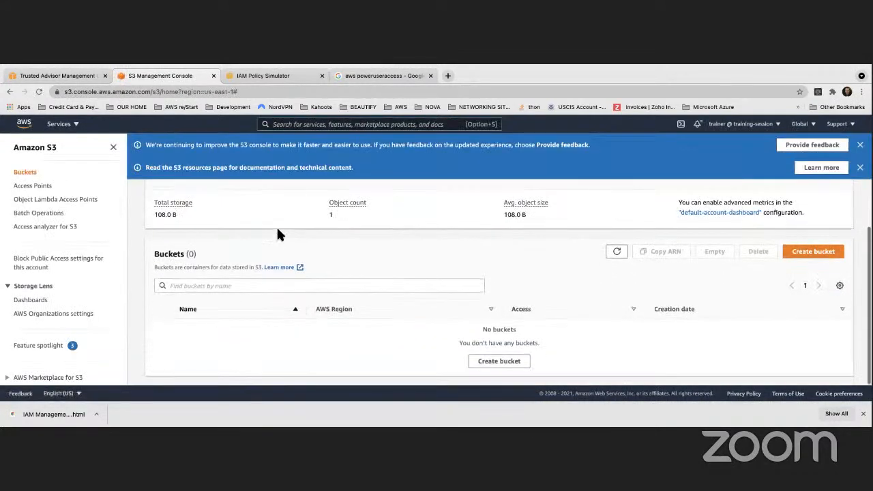
click(499, 361)
- Name the new bucket aws-cloudtrail-logs-trainer2021
click(117, 216)
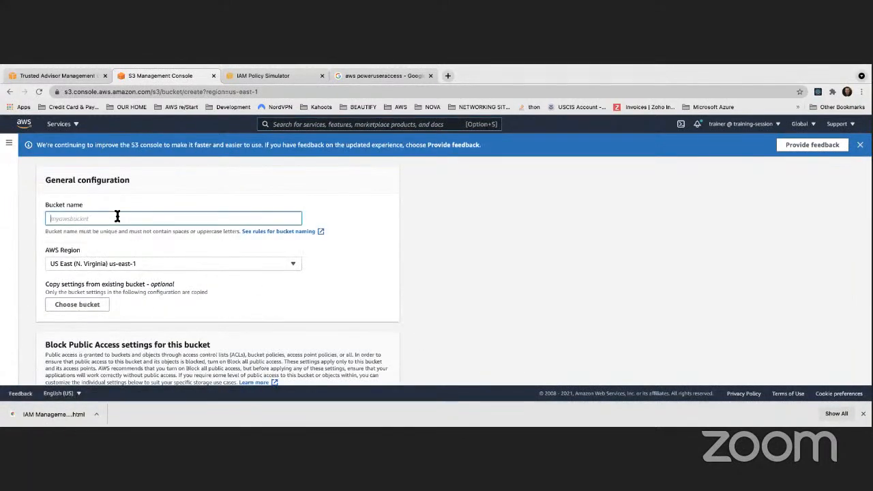
text(a)
key(BackSpace)
key(BackSpace)
text(in)
click(395, 256)
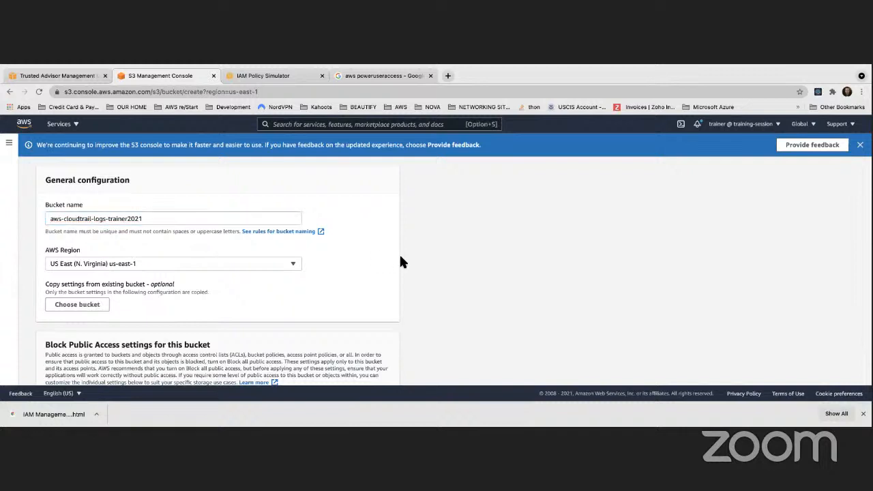
- Enable bucket versioning and server-side encryption with an Amazon S3 key (SSE-S3) for the new bucket
scroll(390, 261, down, 2)
scroll(390, 261, down, 2)
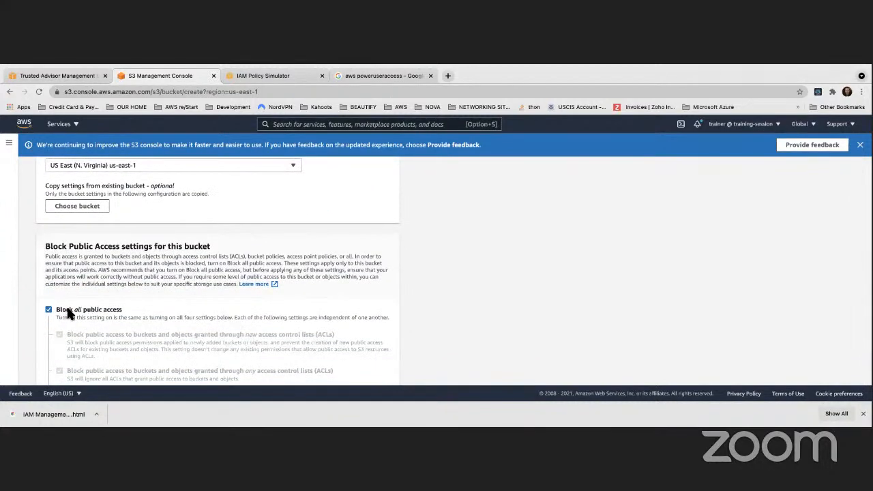
scroll(67, 312, down, 5)
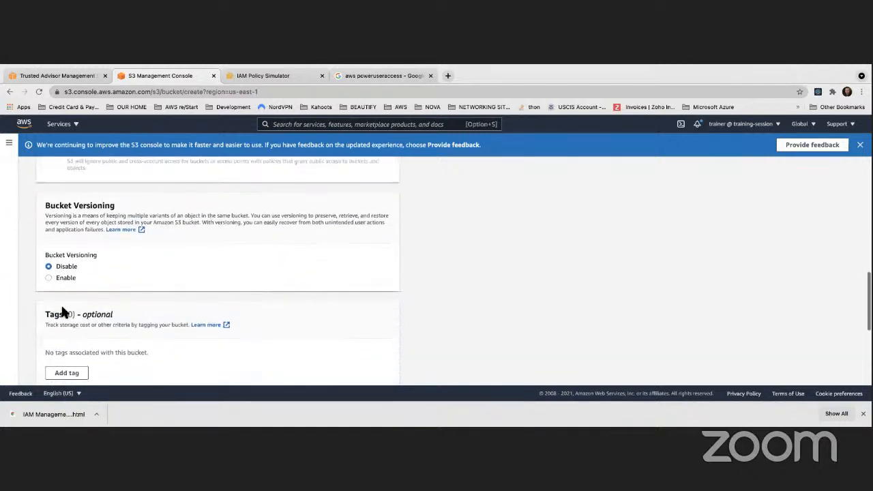
click(48, 278)
scroll(147, 326, down, 5)
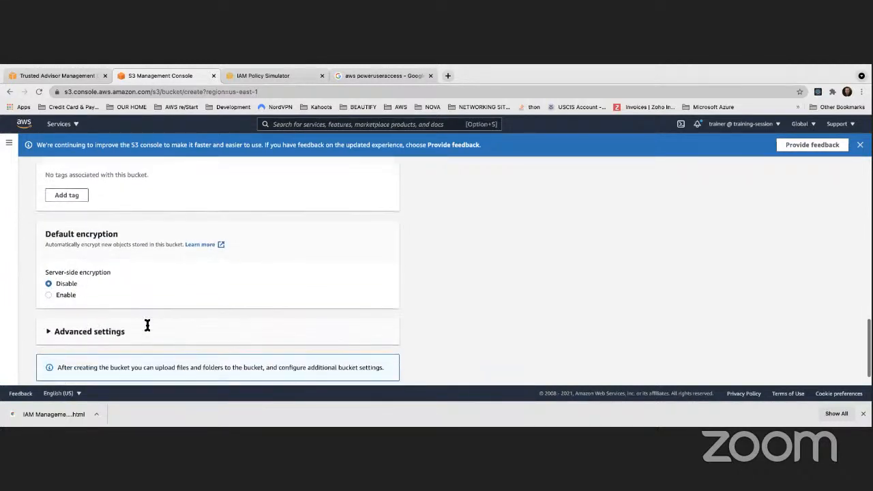
click(49, 267)
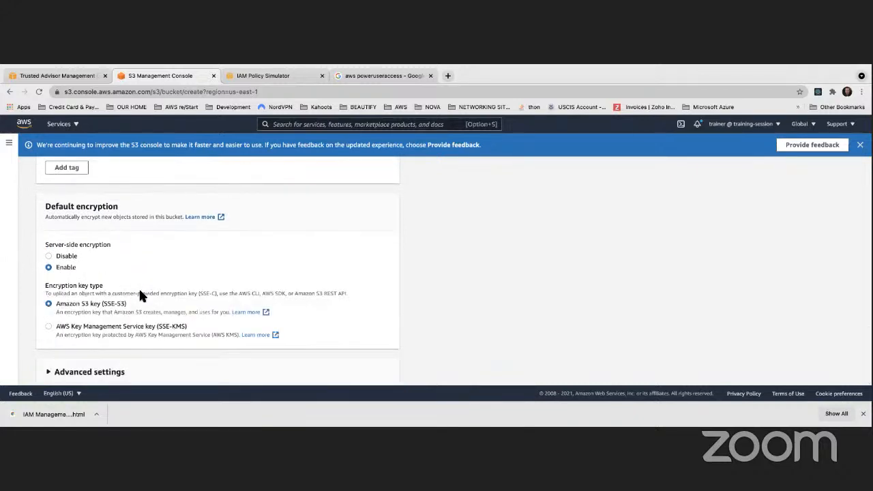
scroll(90, 302, down, 2)
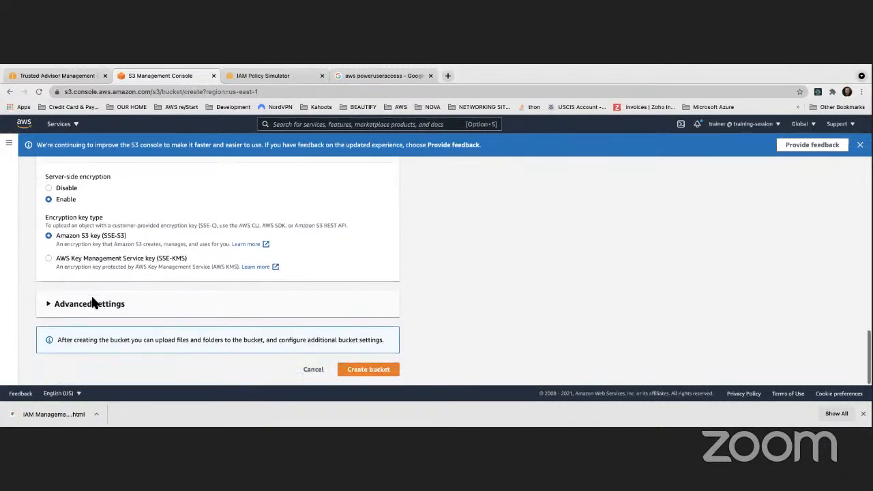
- Expand the advanced settings and review the whole bucket configuration, including region, public access block, versioning, encryption and Object Lock
click(58, 306)
scroll(95, 300, down, 3)
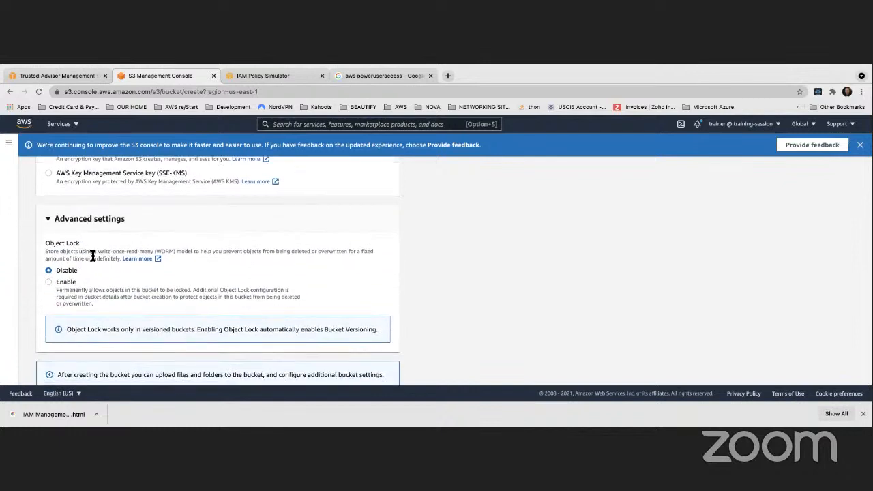
scroll(170, 253, down, 1)
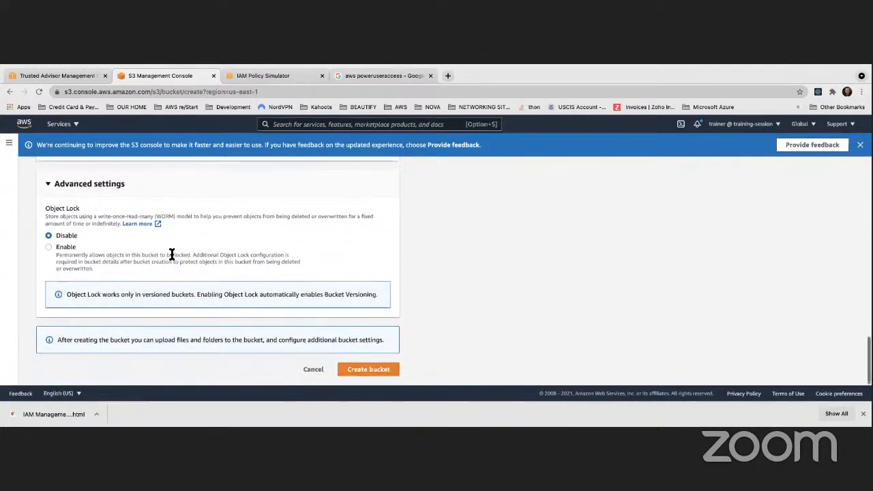
scroll(122, 264, up, 1)
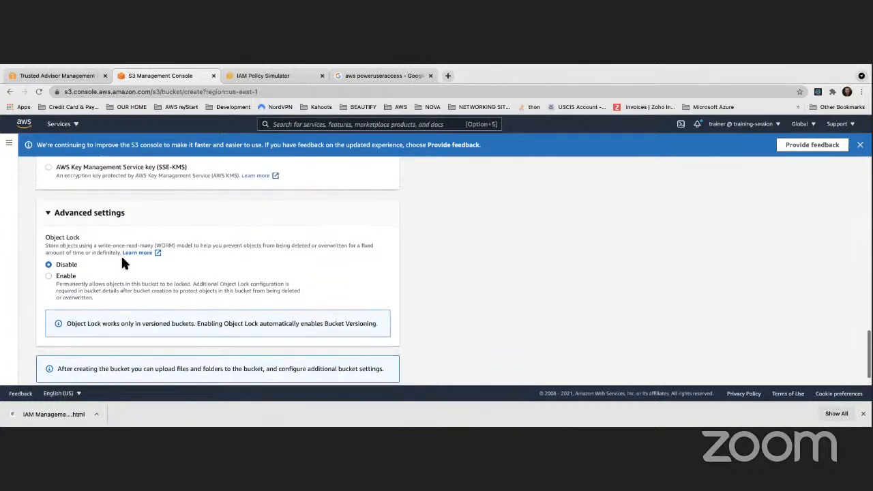
scroll(122, 263, down, 1)
scroll(121, 264, up, 10)
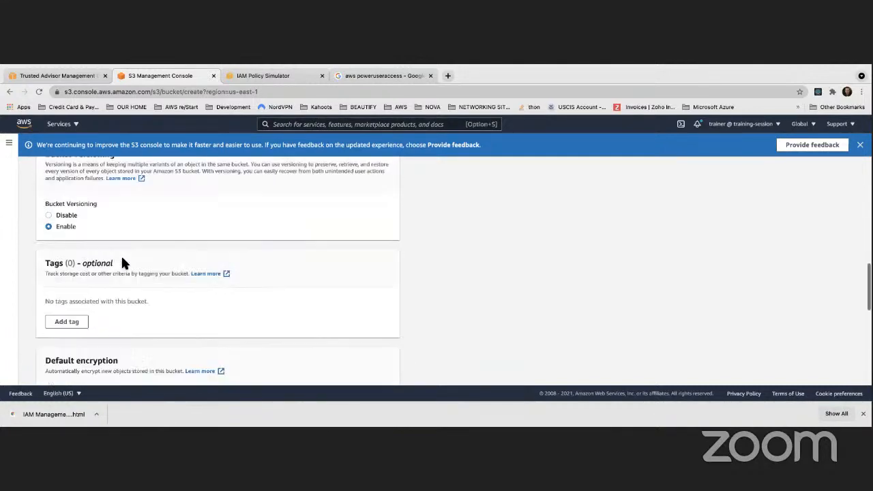
scroll(123, 259, up, 5)
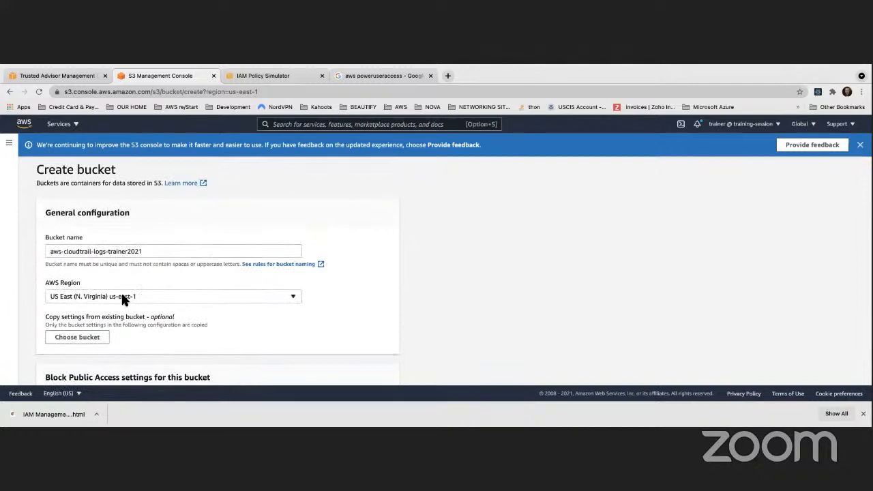
scroll(124, 298, down, 5)
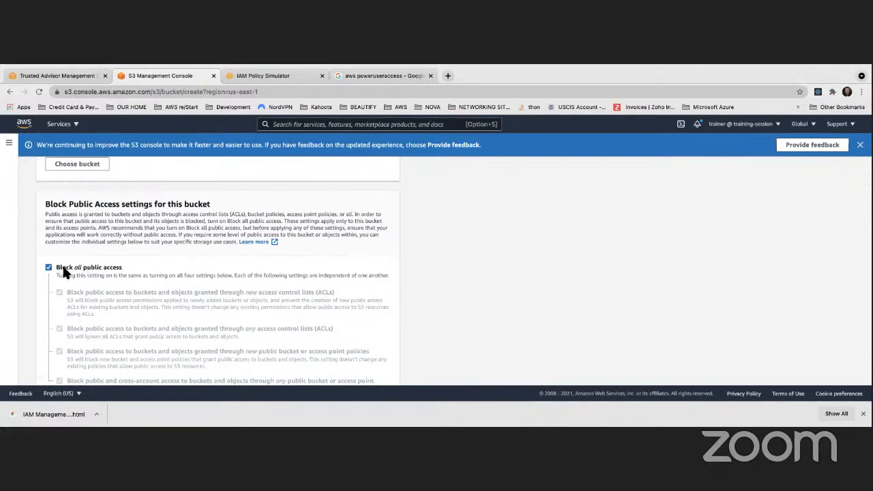
scroll(63, 271, down, 5)
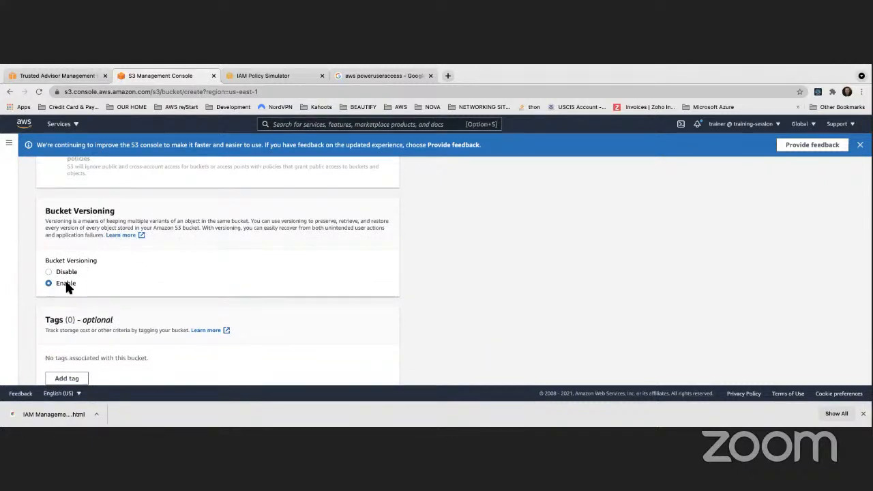
scroll(68, 285, down, 6)
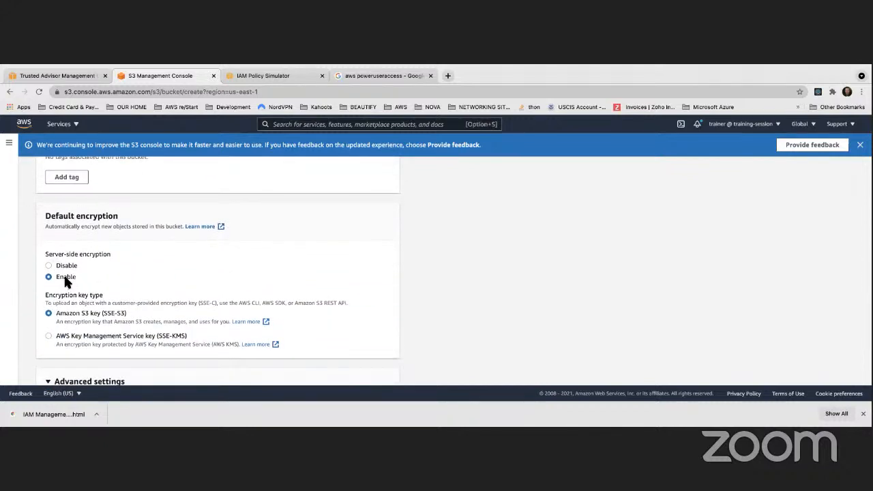
scroll(66, 279, down, 4)
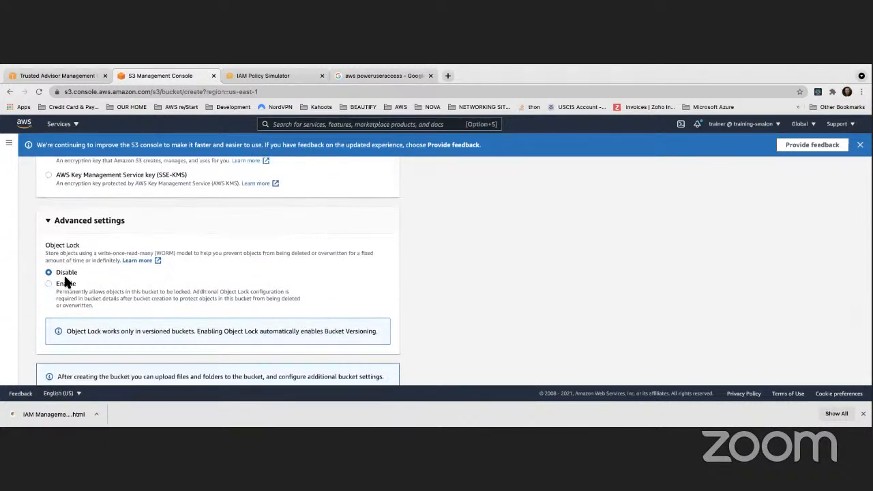
scroll(65, 273, down, 1)
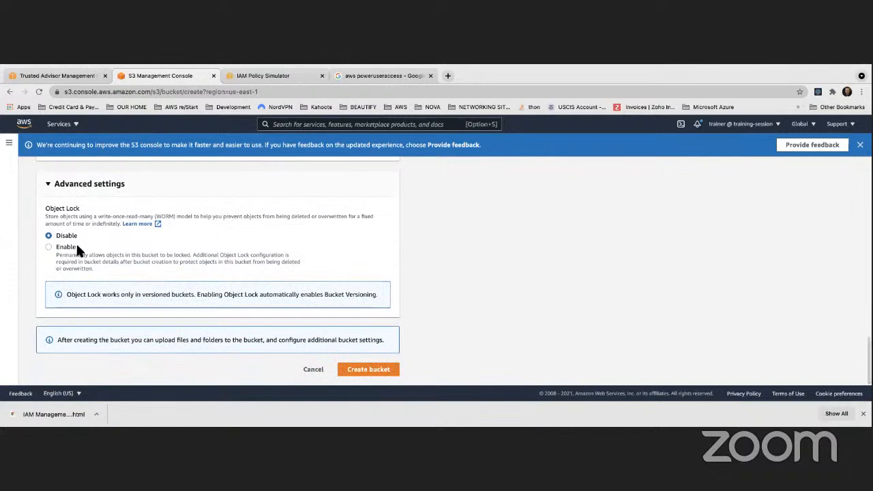
- Create the configured bucket and open aws-cloudtrail-logs-trainer2021 from the bucket list
click(374, 371)
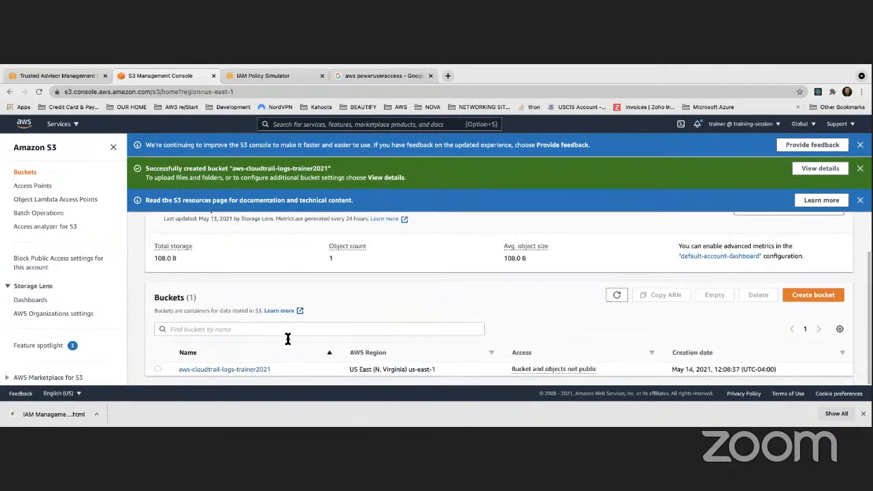
click(253, 371)
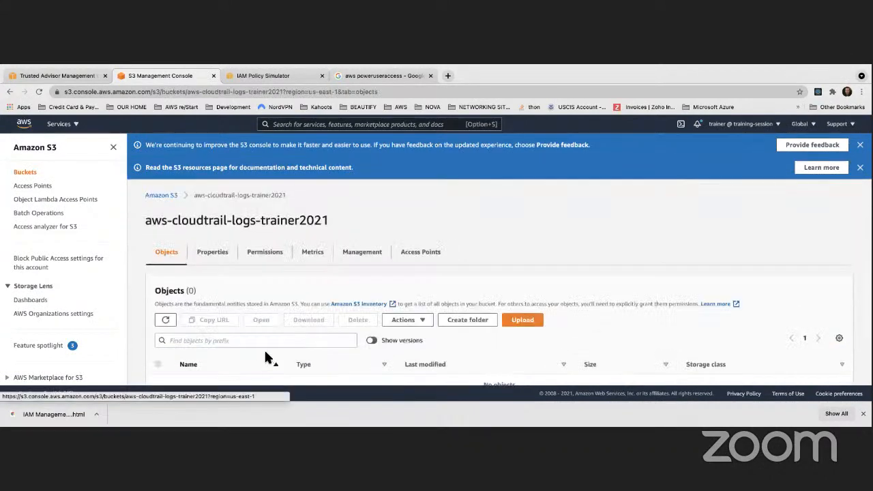
scroll(264, 358, down, 2)
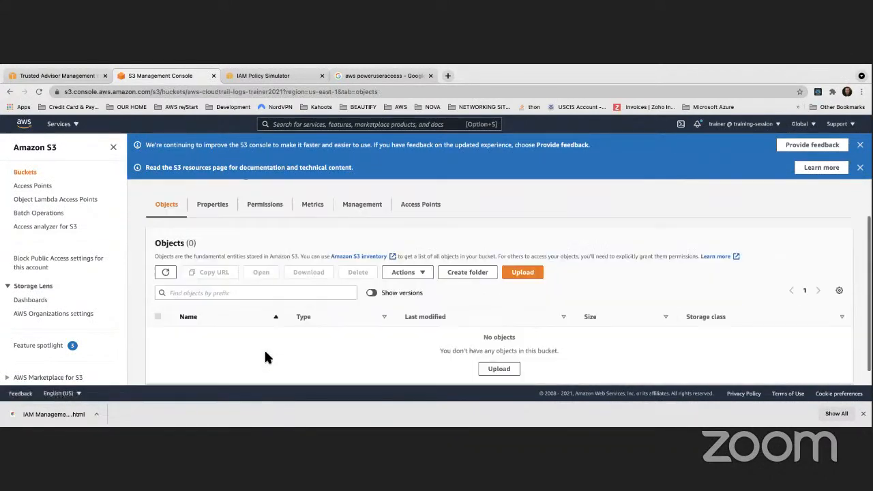
- Examine the bucket's properties, checking the versioning, tags and default encryption settings
click(216, 192)
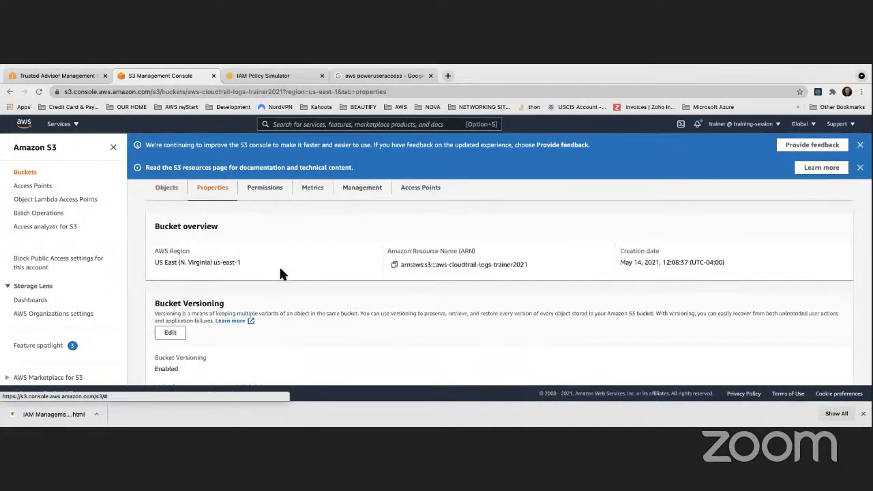
scroll(280, 271, down, 4)
scroll(217, 258, up, 1)
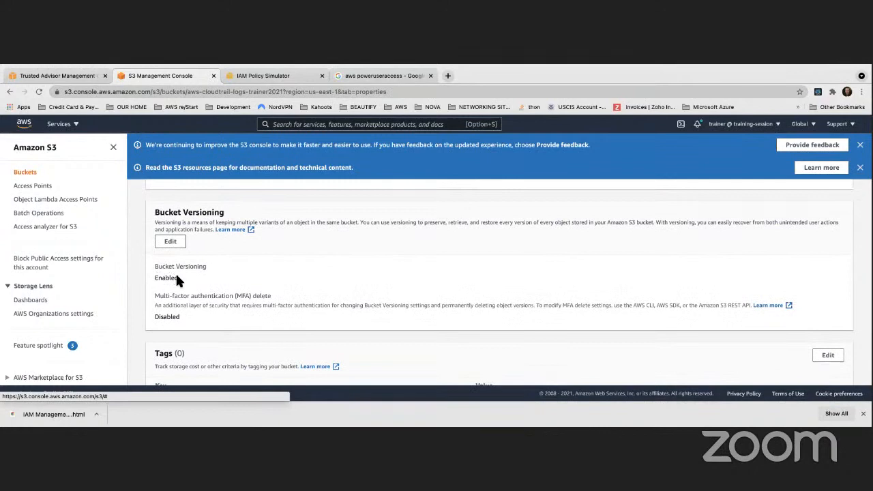
scroll(177, 273, down, 3)
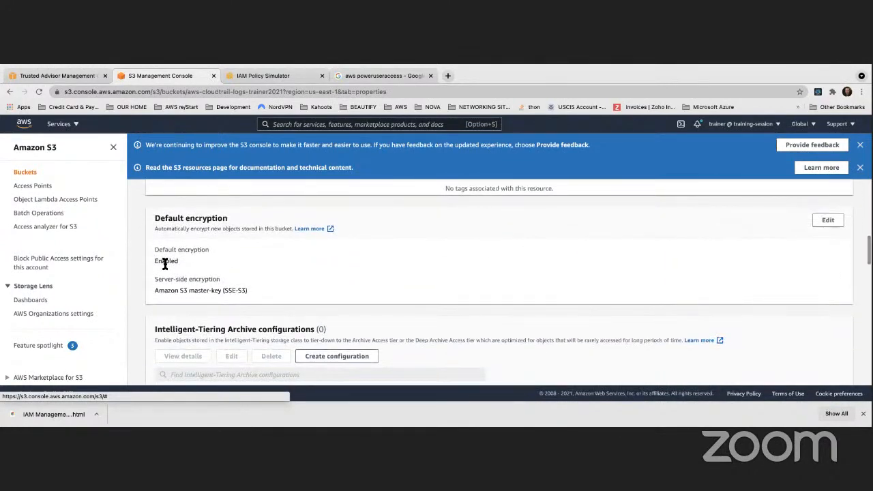
scroll(165, 264, down, 3)
scroll(166, 264, up, 5)
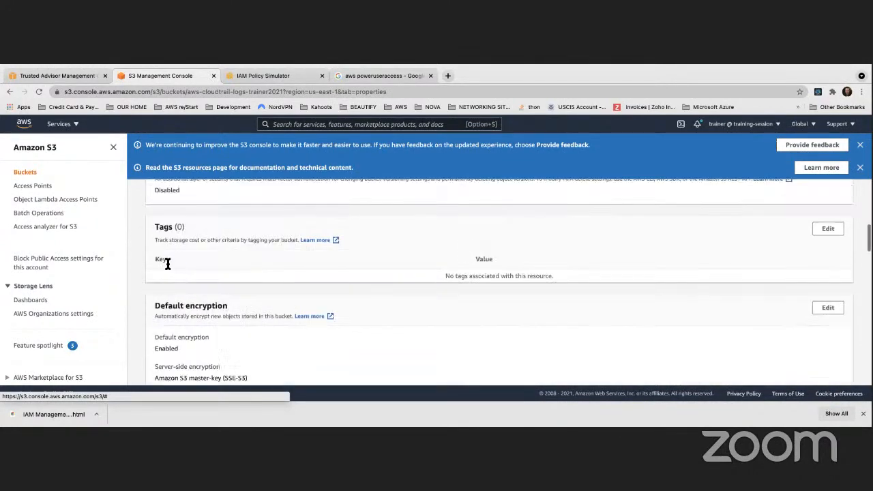
scroll(167, 264, up, 5)
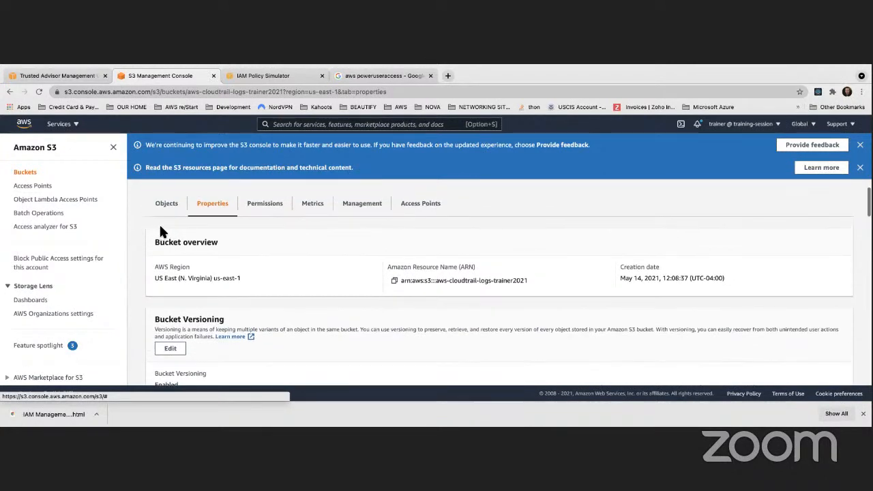
scroll(161, 232, up, 2)
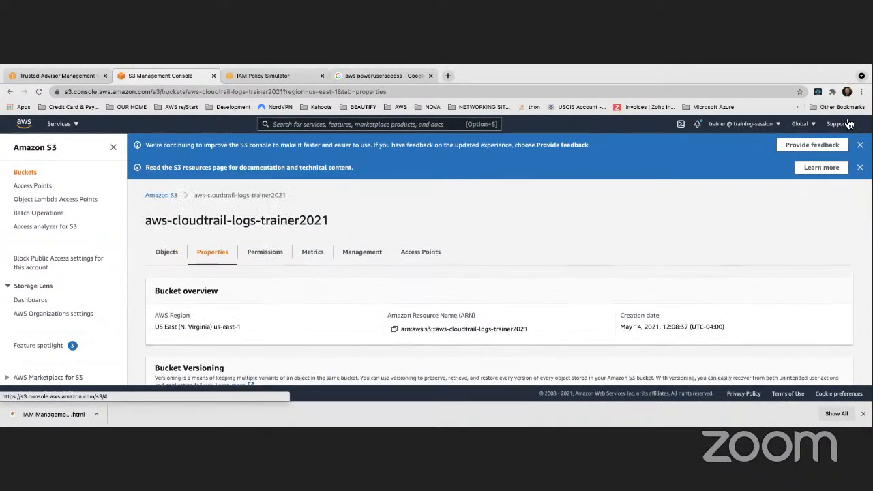
- Dismiss the two blue information banners in the S3 console and close the IAM Policy Simulator page
click(860, 145)
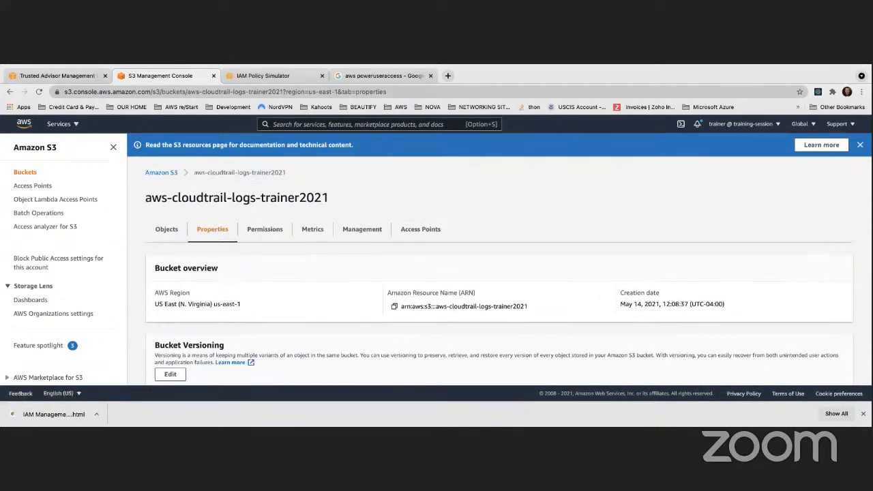
click(859, 144)
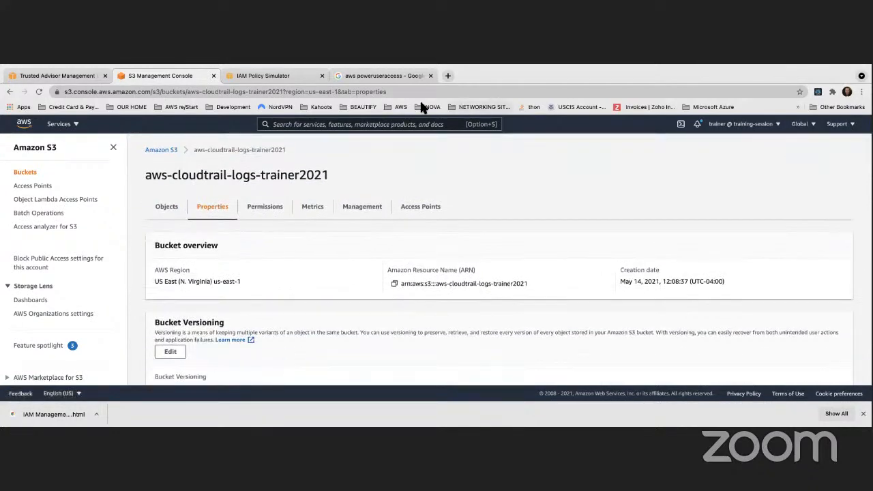
click(276, 77)
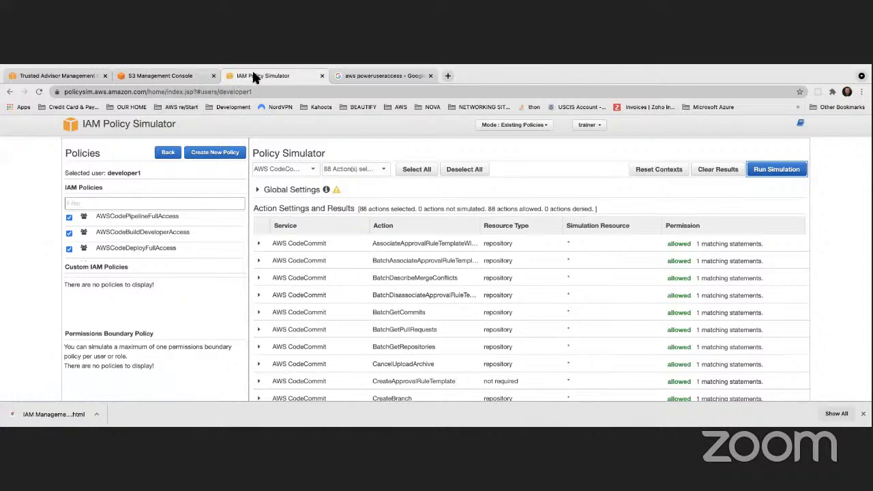
click(322, 75)
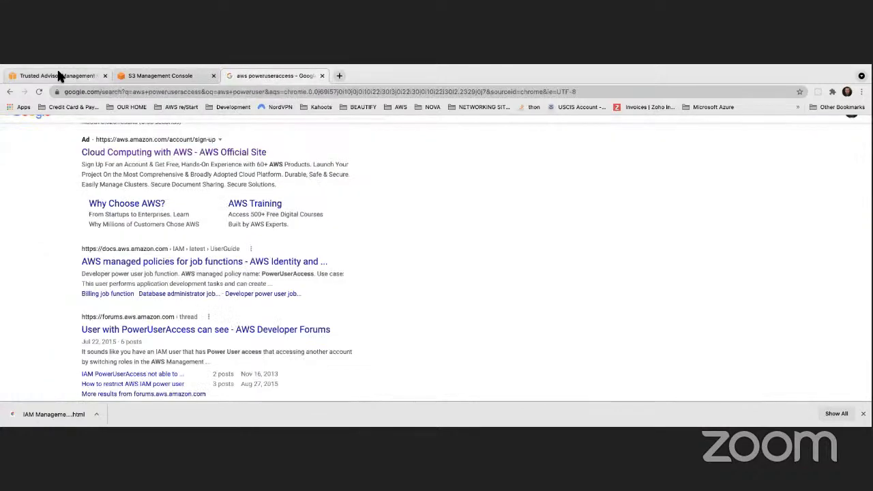
- Return to the Trusted Advisor page, search the AWS console for CloudTrail and open that service's event history
click(58, 76)
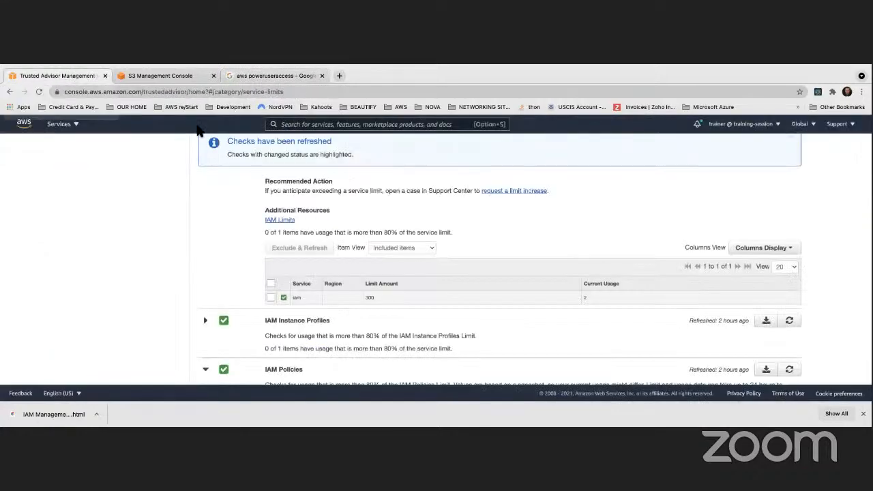
click(326, 126)
text(cloud9)
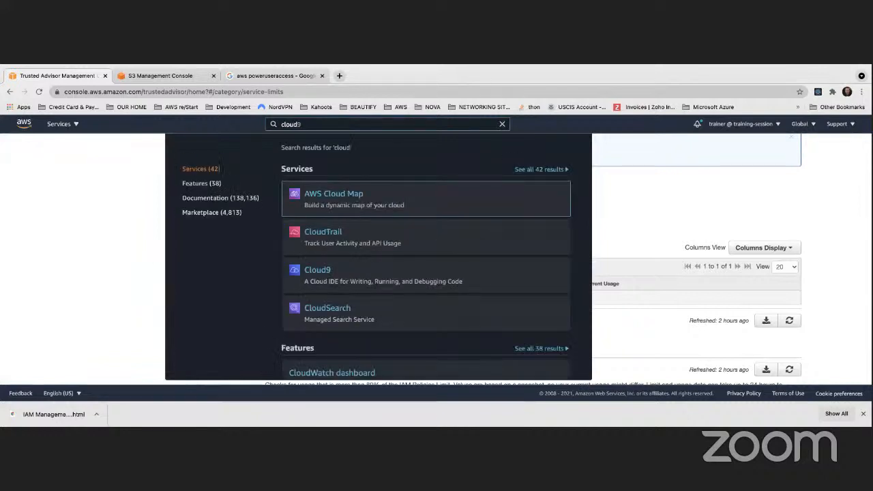
text(t)
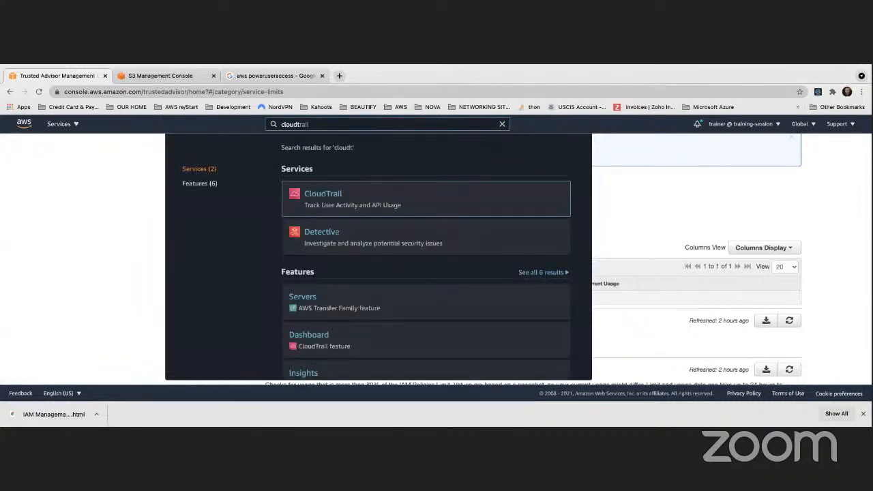
click(332, 194)
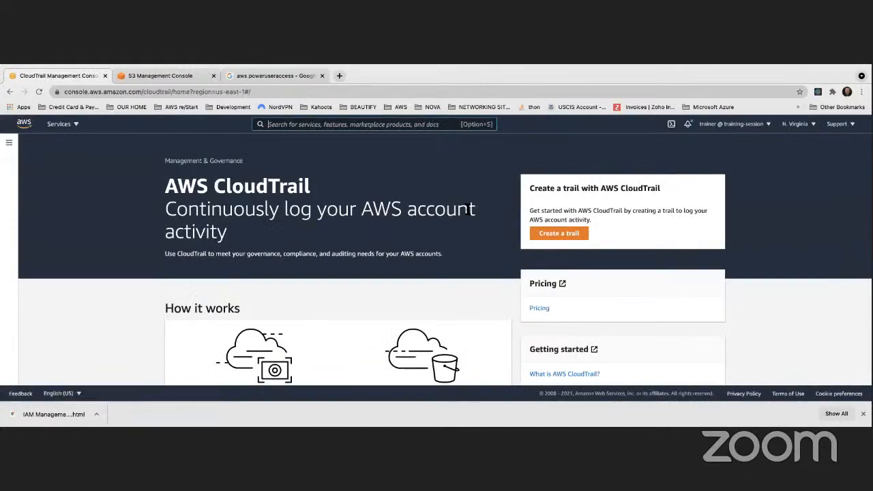
click(8, 142)
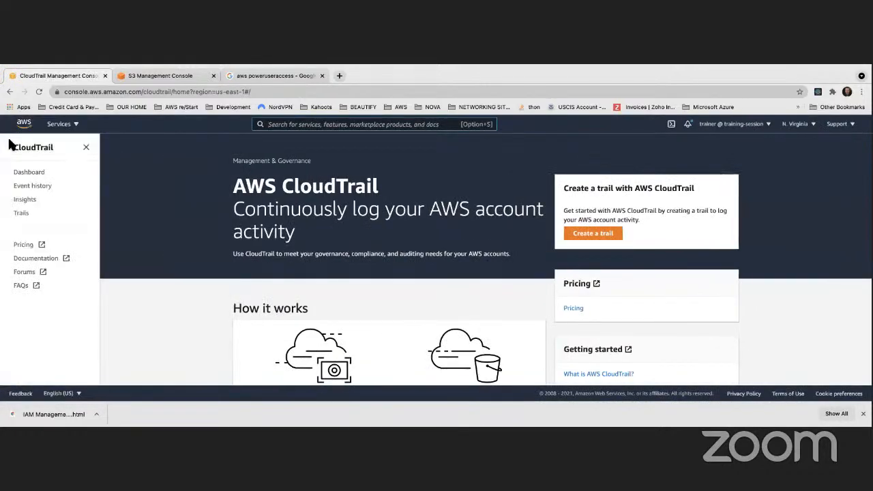
click(33, 185)
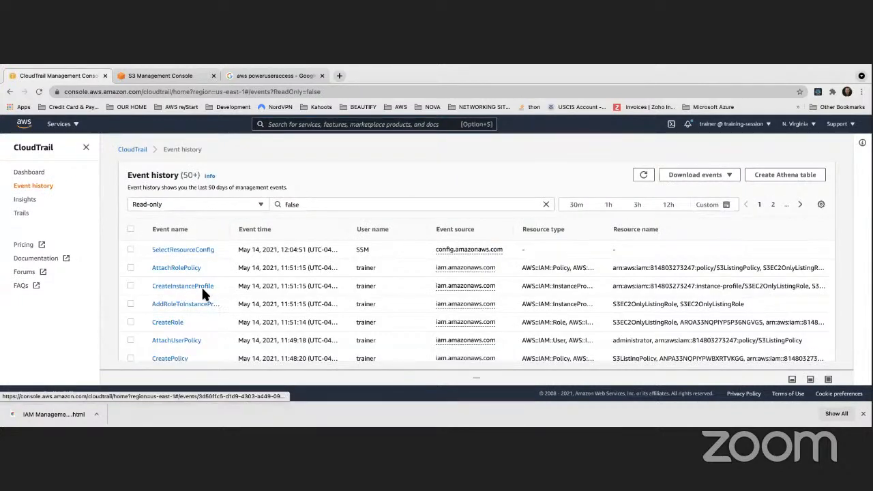
- Examine the recorded management events in the event history, comparing their names, times, users and affected resources
scroll(200, 289, down, 1)
scroll(199, 290, down, 3)
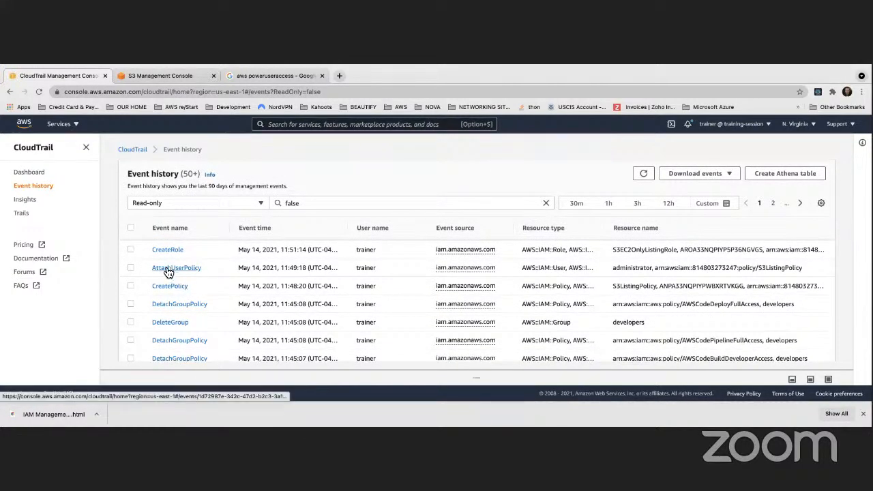
scroll(183, 274, up, 1)
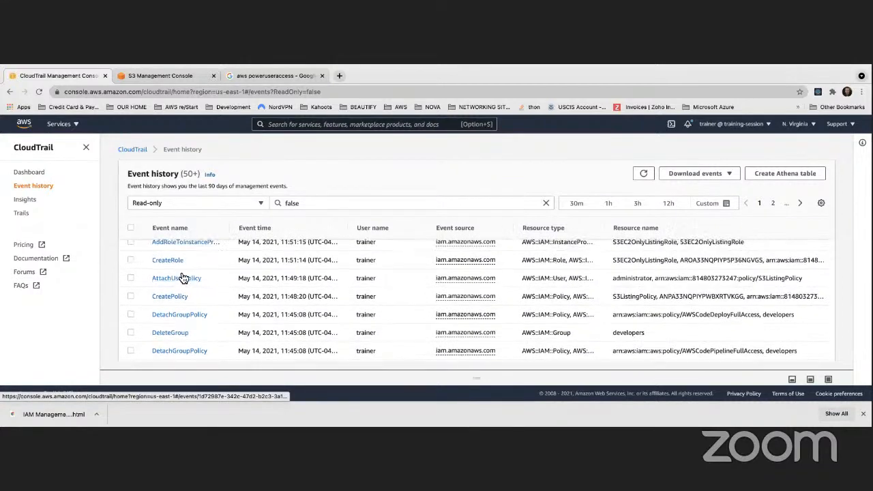
scroll(181, 278, down, 1)
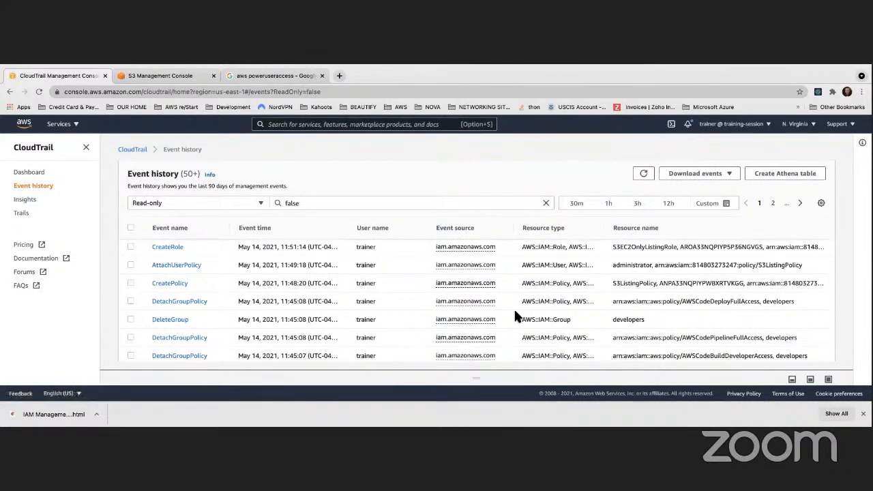
scroll(194, 300, up, 3)
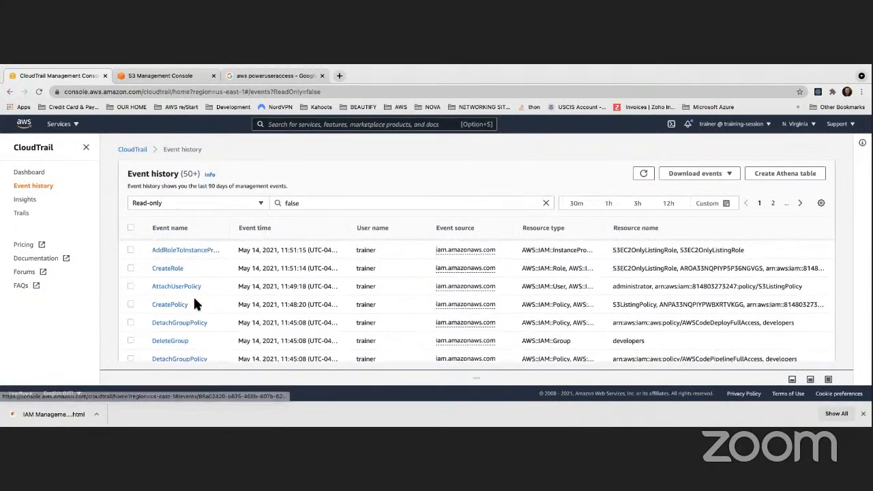
scroll(194, 304, down, 5)
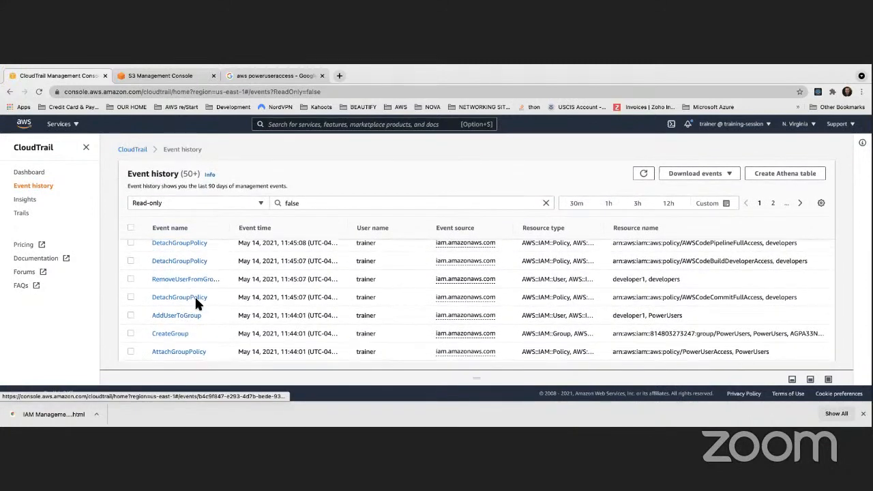
scroll(190, 310, down, 1)
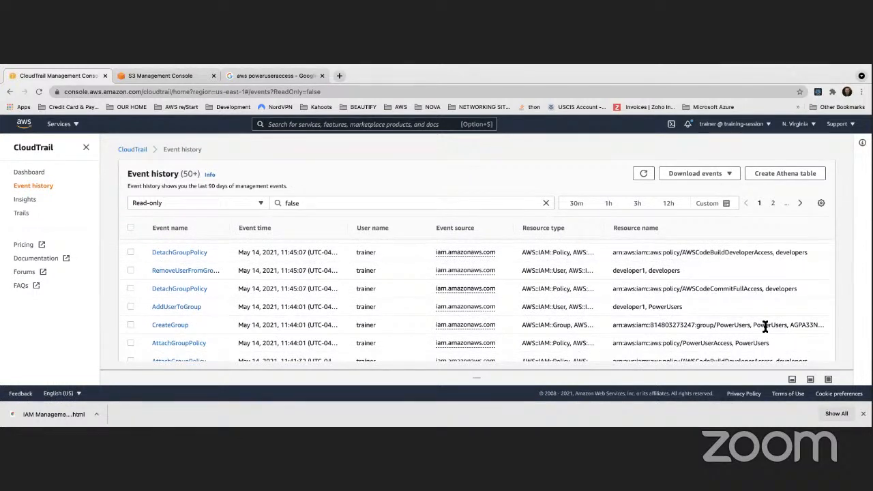
scroll(753, 319, up, 5)
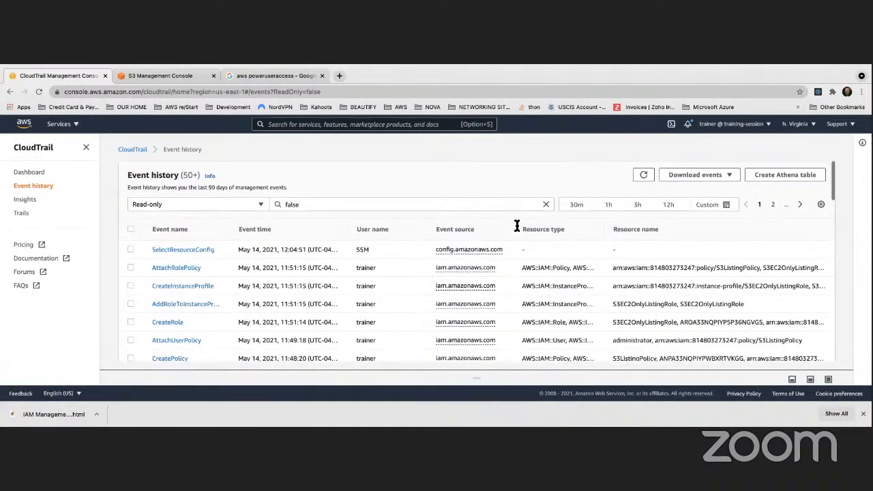
- Start creating a new trail in CloudTrail and name it MyAccountTrail
click(26, 214)
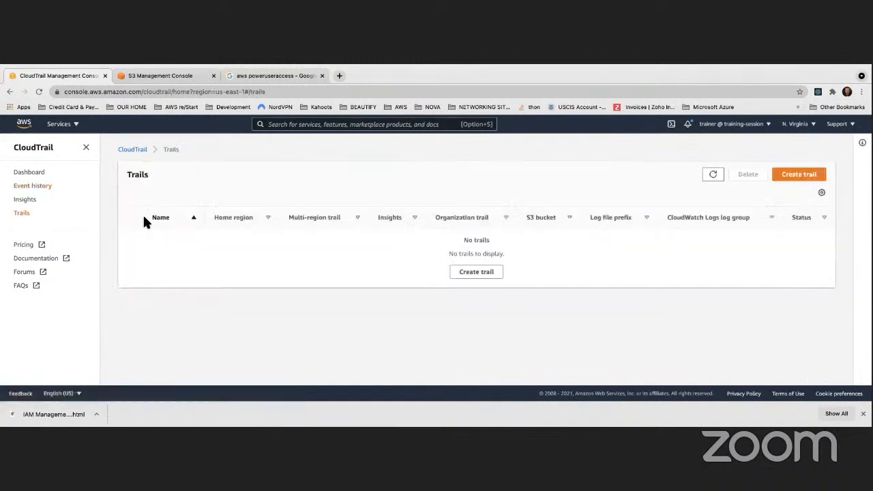
click(484, 273)
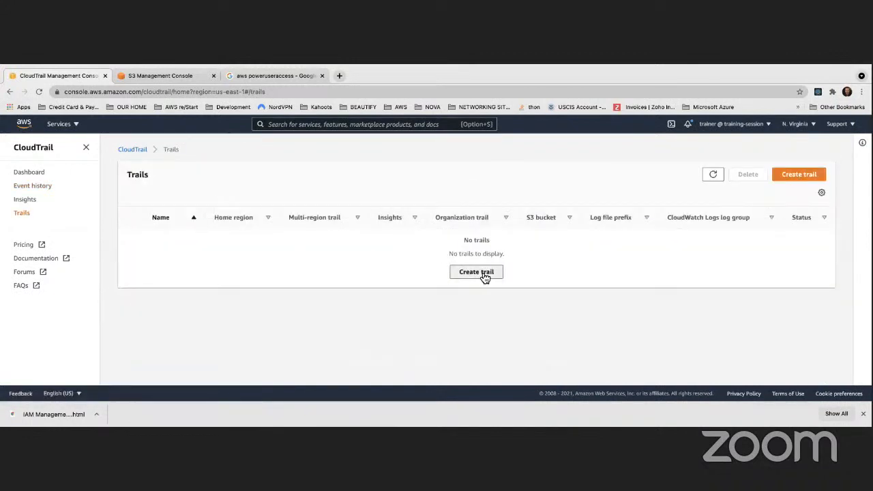
click(241, 261)
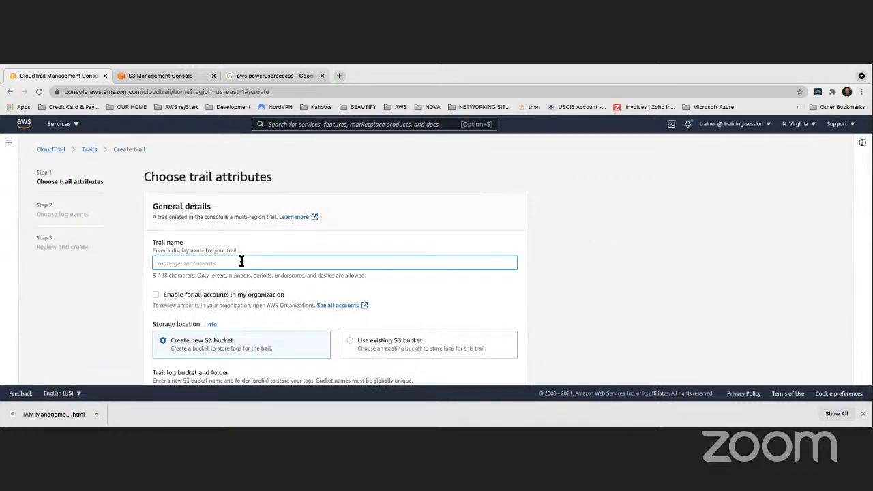
text(CloudTrailMyAc)
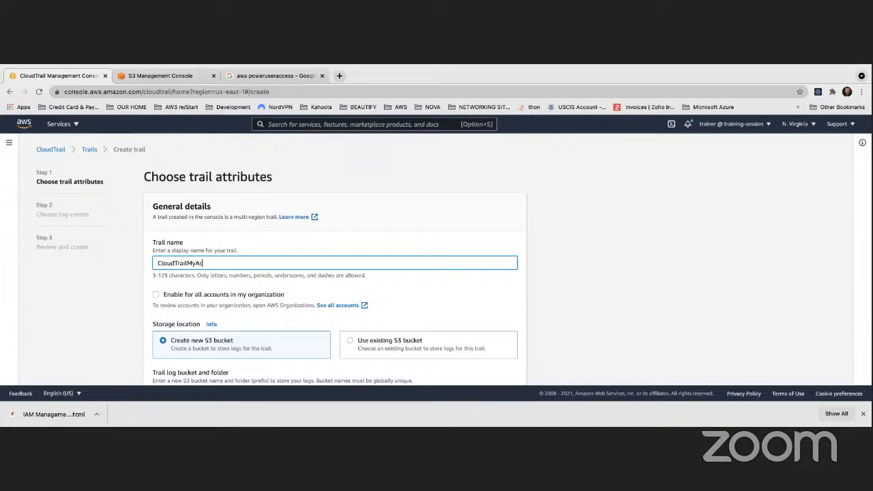
text(countTrail)
drag(186, 264, 135, 261)
key(BackSpace)
click(349, 236)
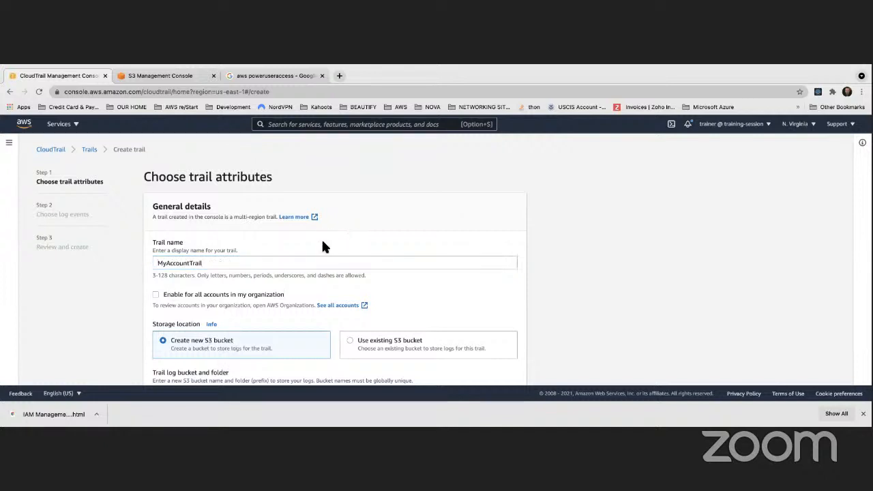
- Set the trail's storage location to an existing S3 bucket and choose aws-cloudtrail-logs-trainer2021
scroll(296, 243, down, 2)
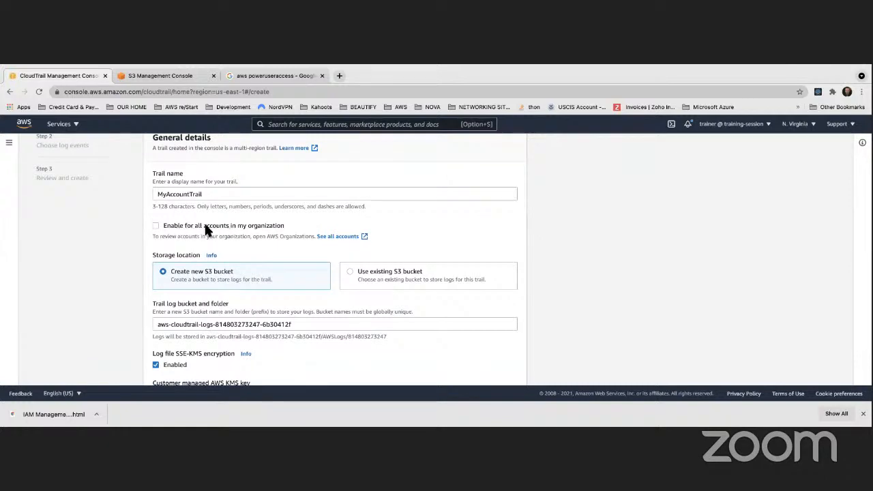
scroll(204, 225, down, 2)
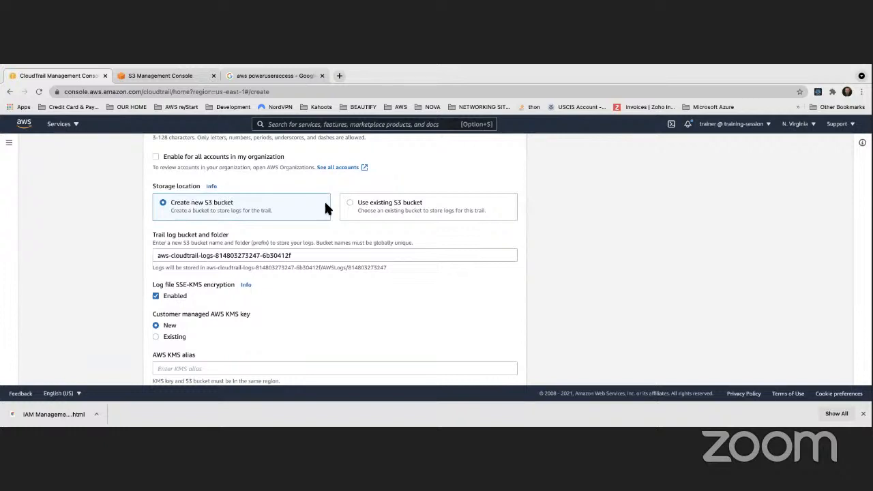
click(349, 200)
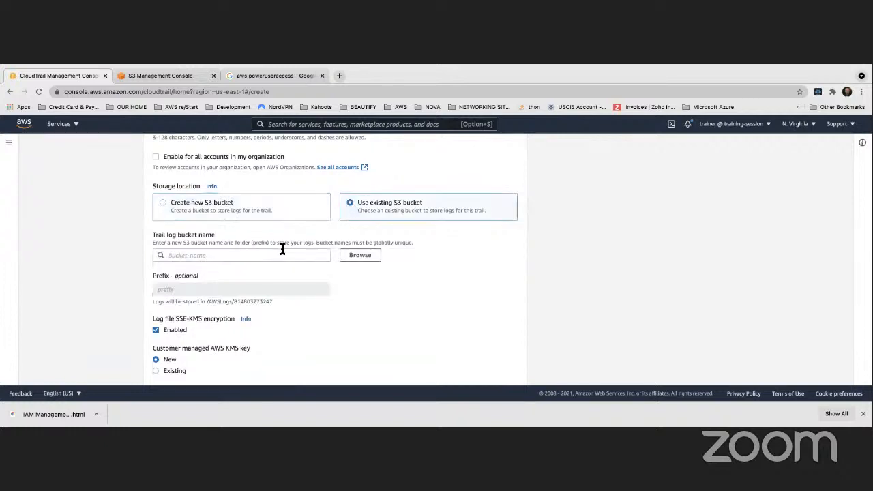
click(261, 256)
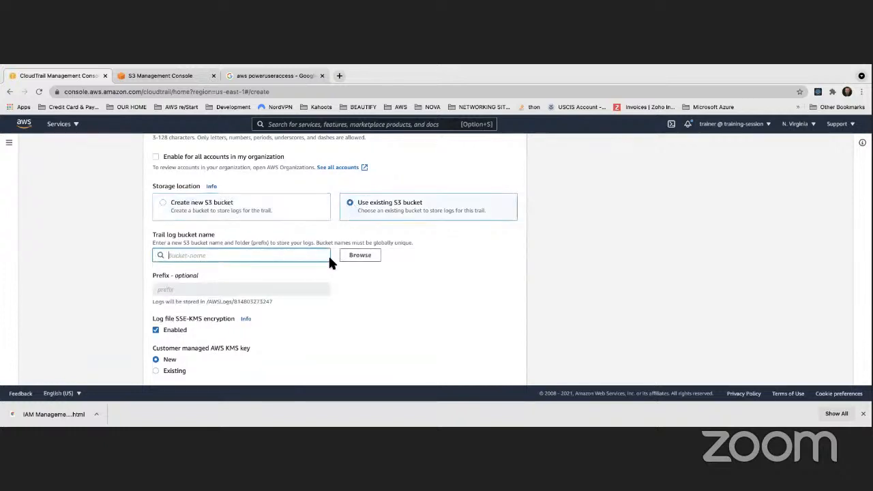
click(362, 258)
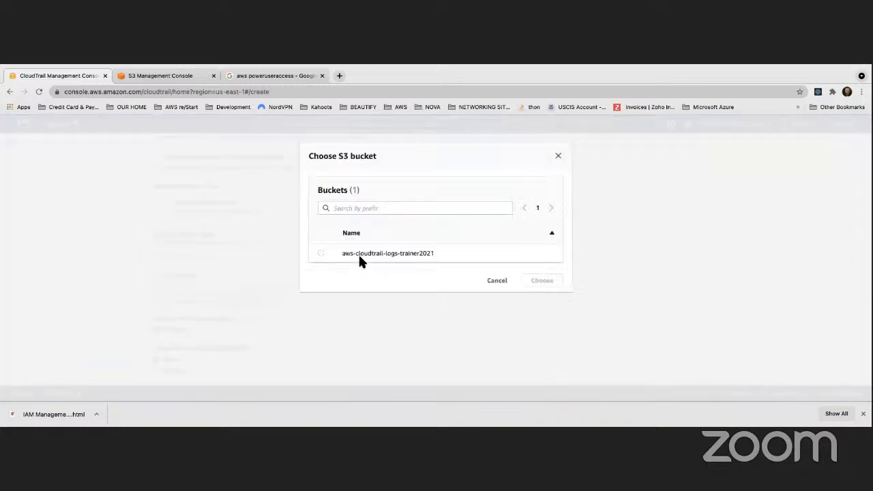
click(321, 254)
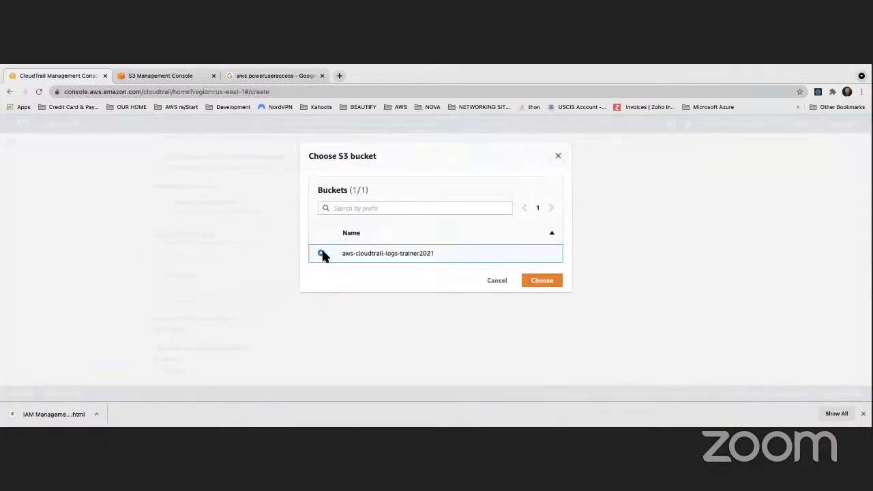
click(544, 285)
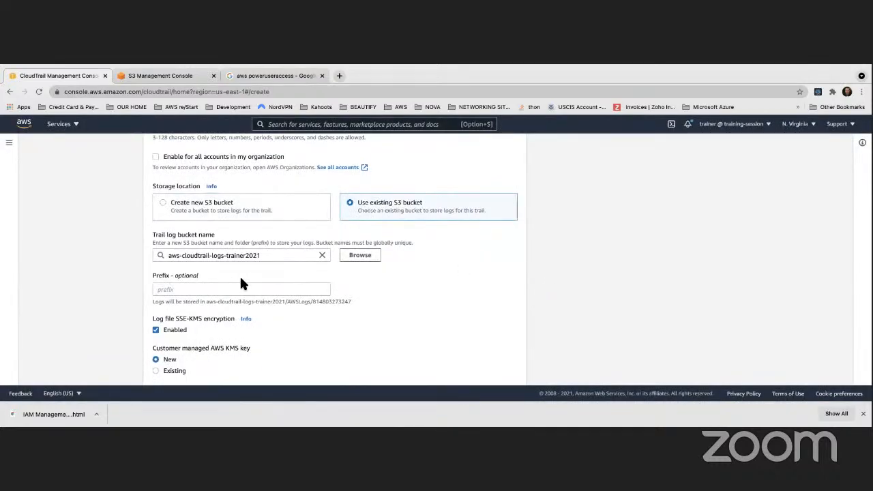
- Switch the storage location to a new S3 bucket and review the encryption, log file validation, SNS and CloudWatch Logs options
scroll(240, 279, up, 2)
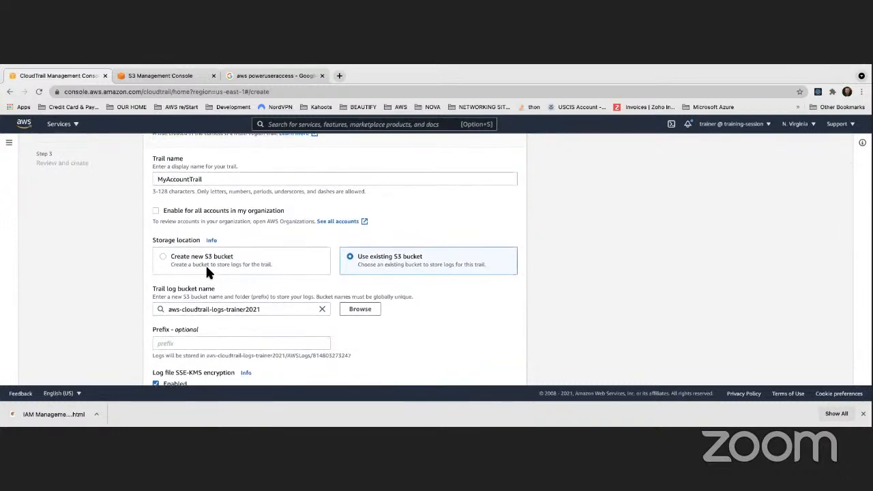
click(162, 257)
scroll(214, 283, down, 3)
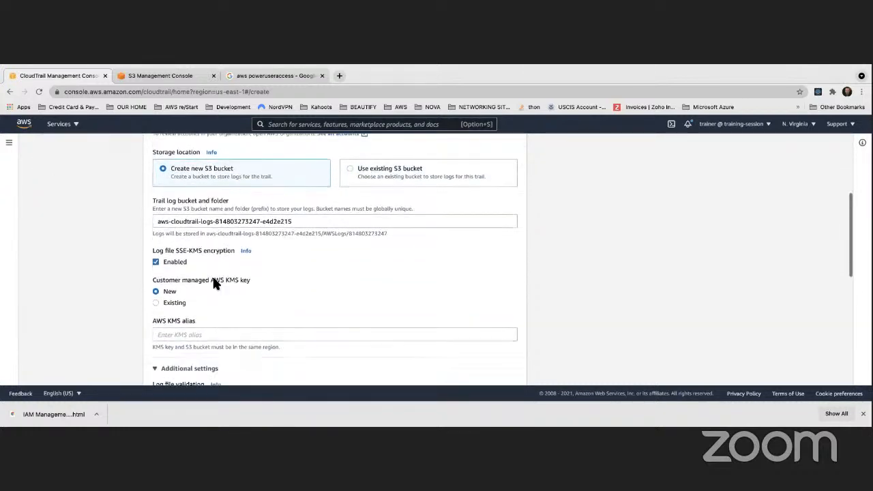
scroll(213, 283, down, 6)
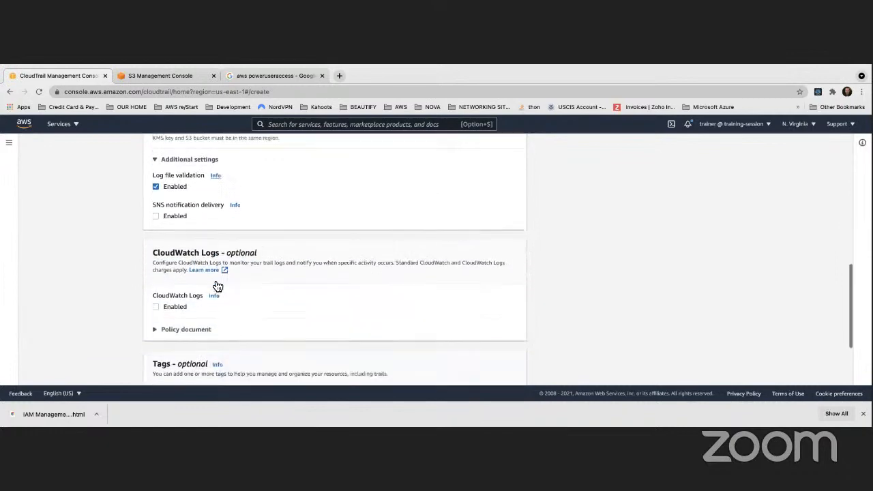
scroll(213, 283, up, 5)
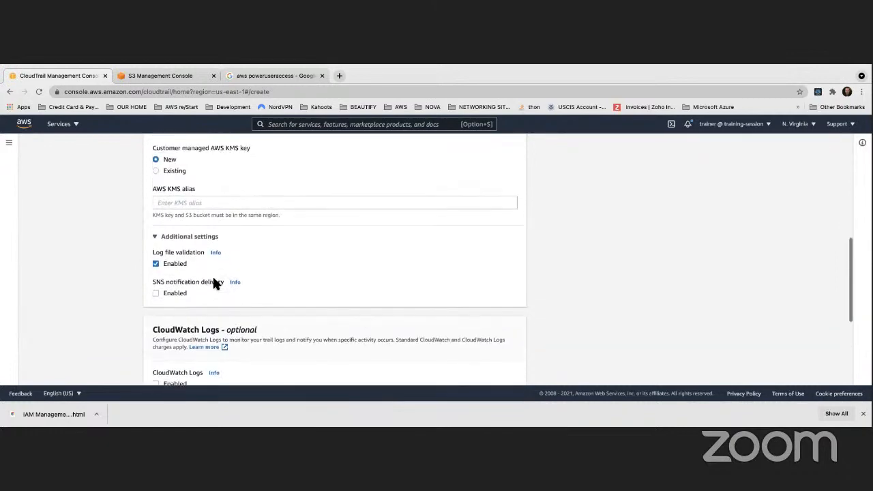
scroll(213, 283, up, 4)
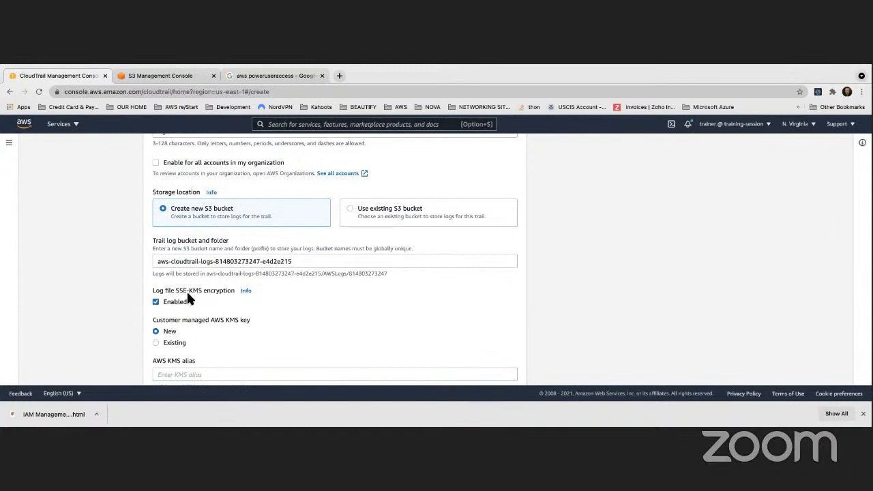
scroll(221, 231, up, 1)
- Switch the storage location back to an existing S3 bucket and select aws-cloudtrail-logs-trainer2021 for the trail logs
click(351, 238)
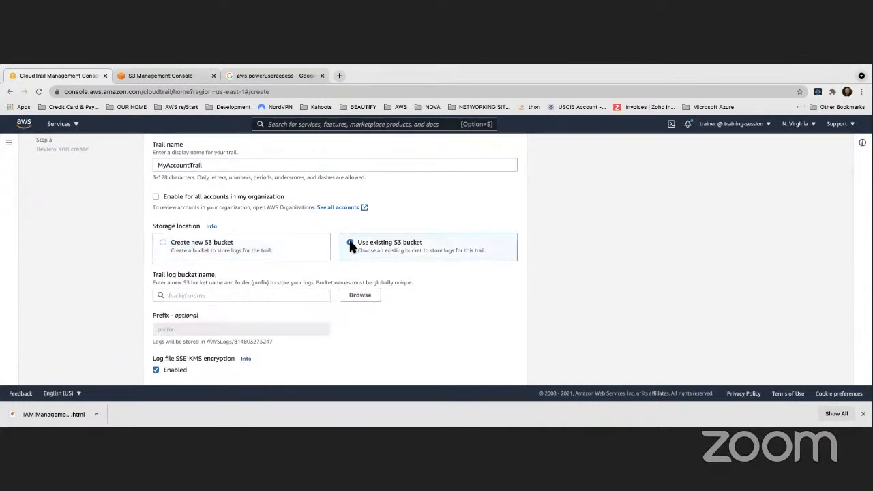
scroll(249, 294, down, 2)
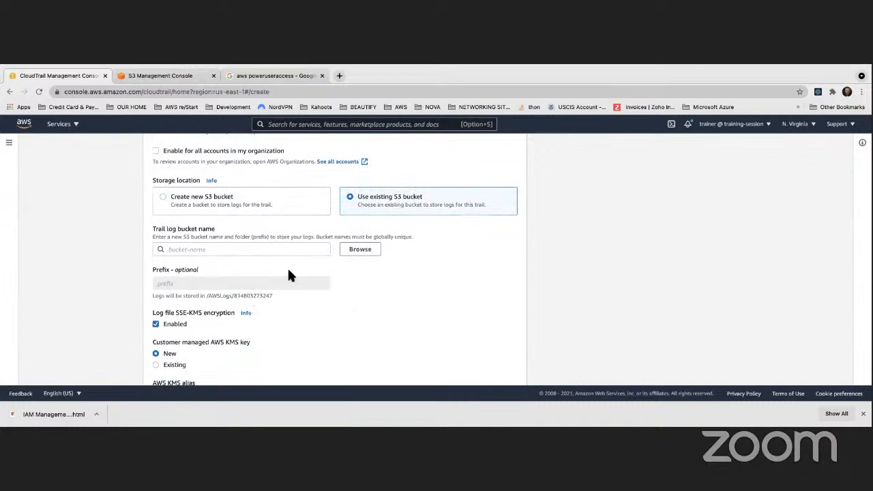
click(359, 252)
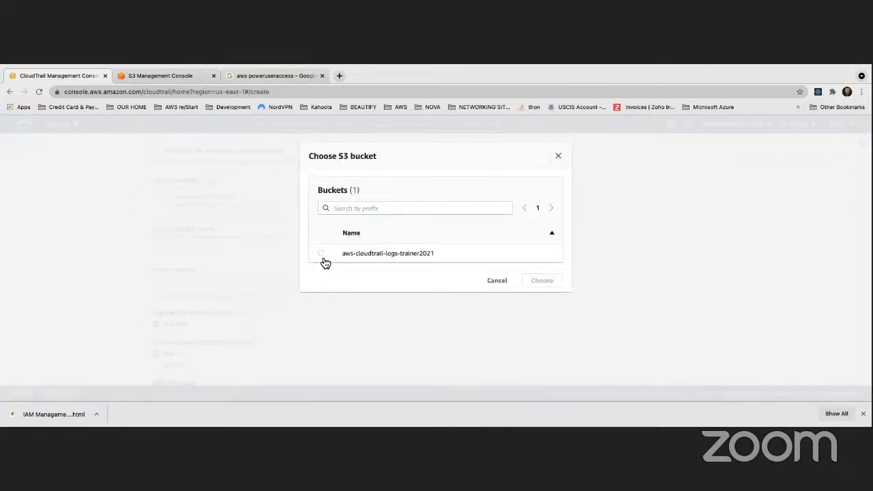
click(321, 253)
click(540, 281)
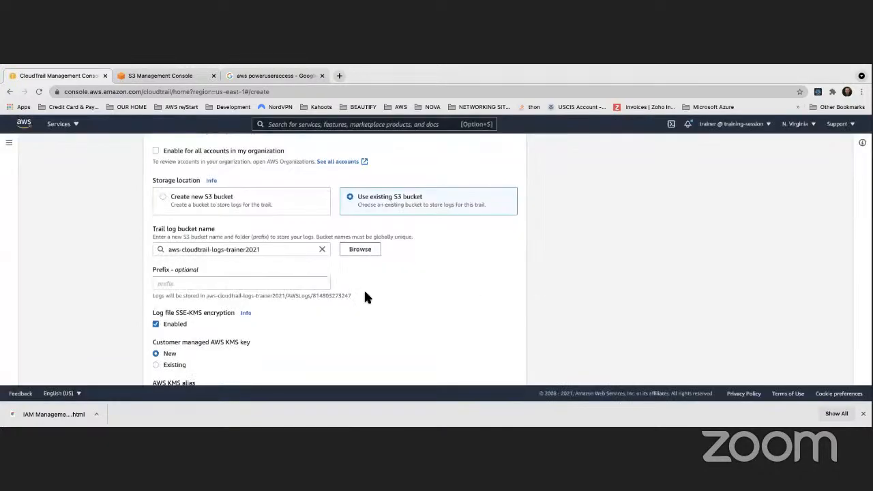
scroll(318, 291, down, 3)
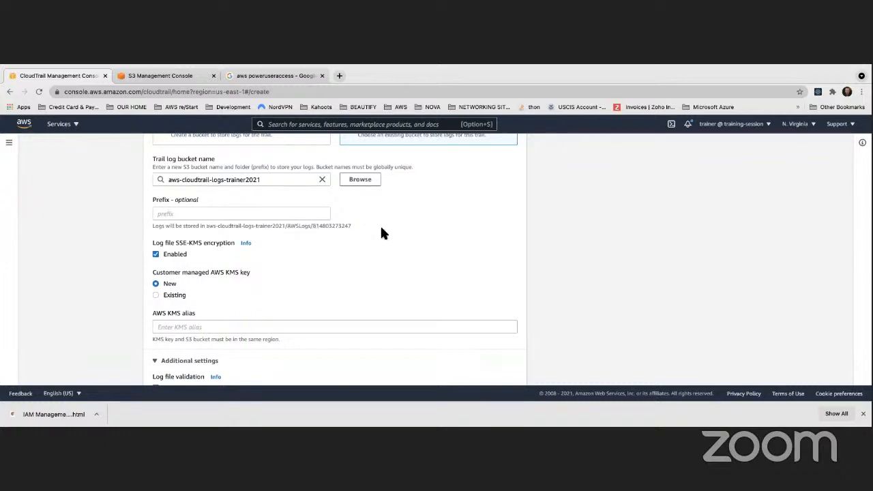
- Turn off log file SSE-KMS encryption for the trail and read the help on log file validation
scroll(280, 239, down, 2)
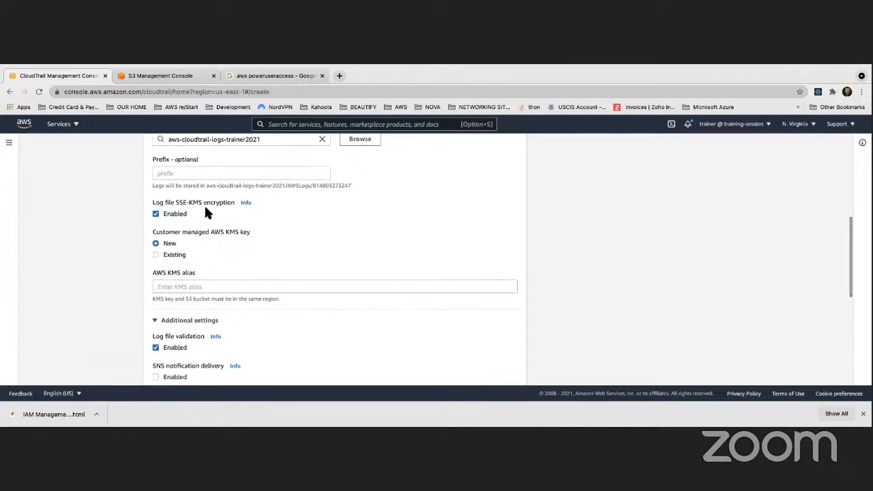
click(155, 213)
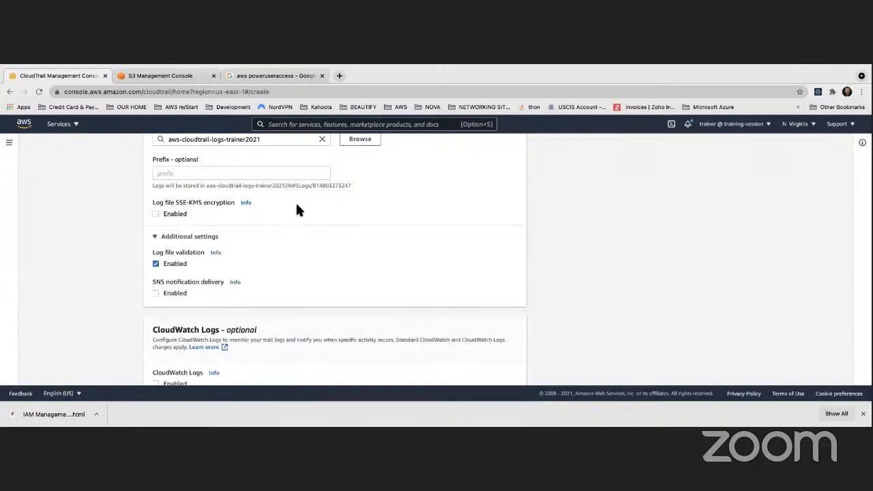
scroll(297, 205, down, 2)
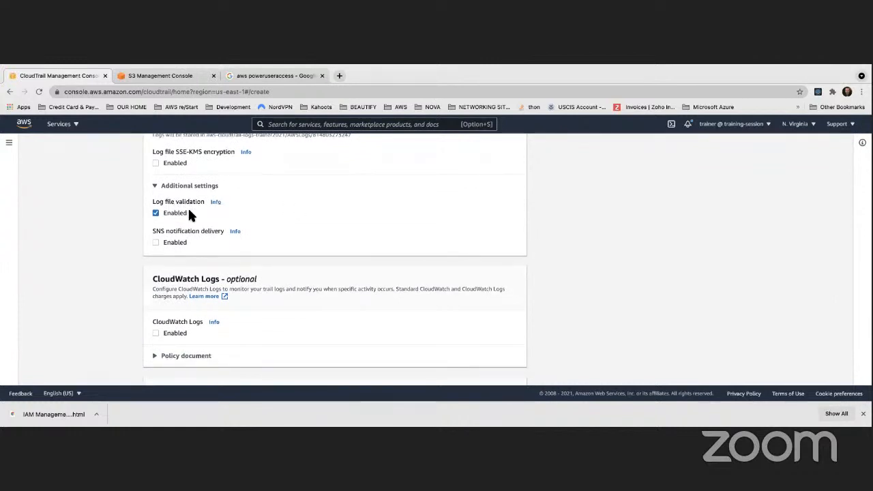
click(217, 202)
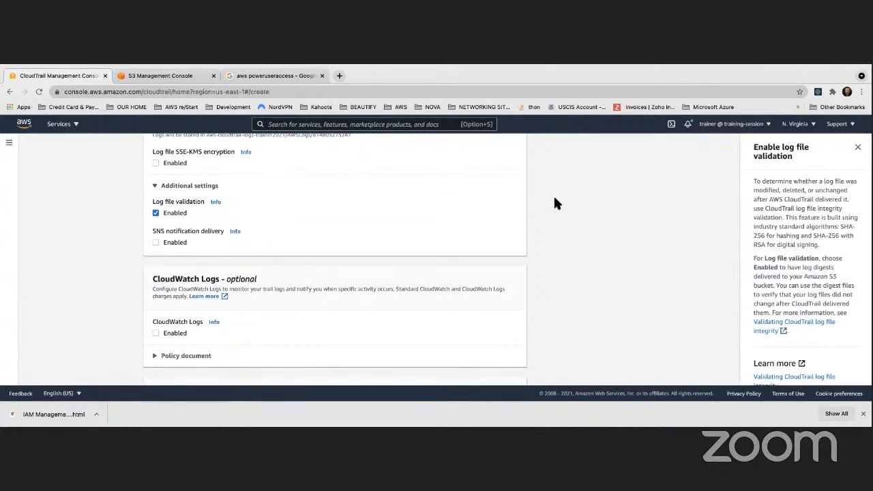
scroll(766, 179, down, 1)
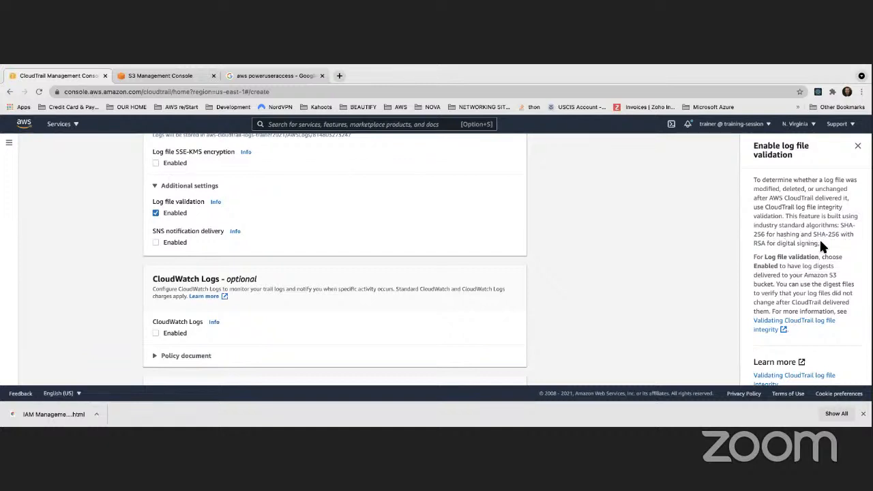
drag(820, 243, 742, 184)
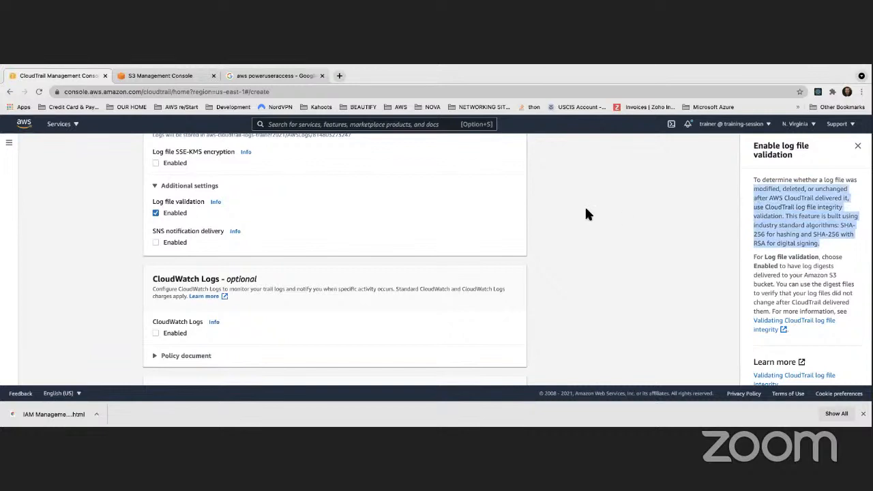
- Inspect the SNS notification delivery options, leave delivery disabled, and open the help on CloudWatch Logs
scroll(477, 208, down, 2)
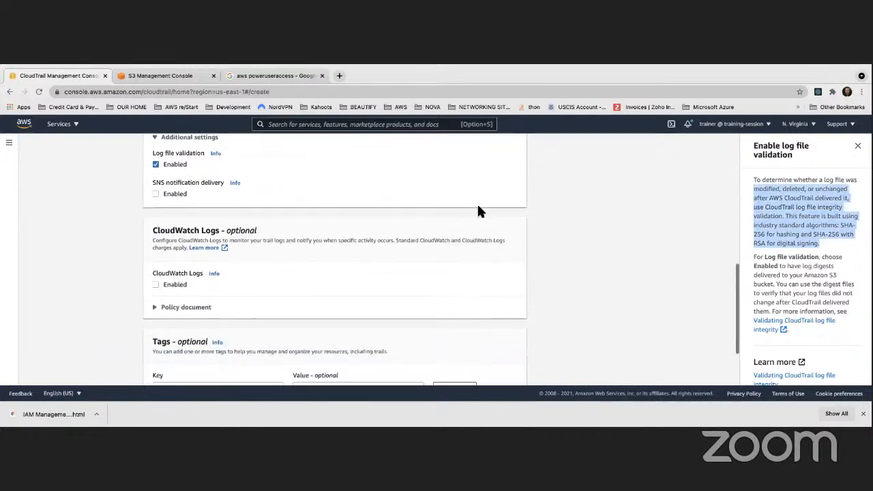
click(156, 194)
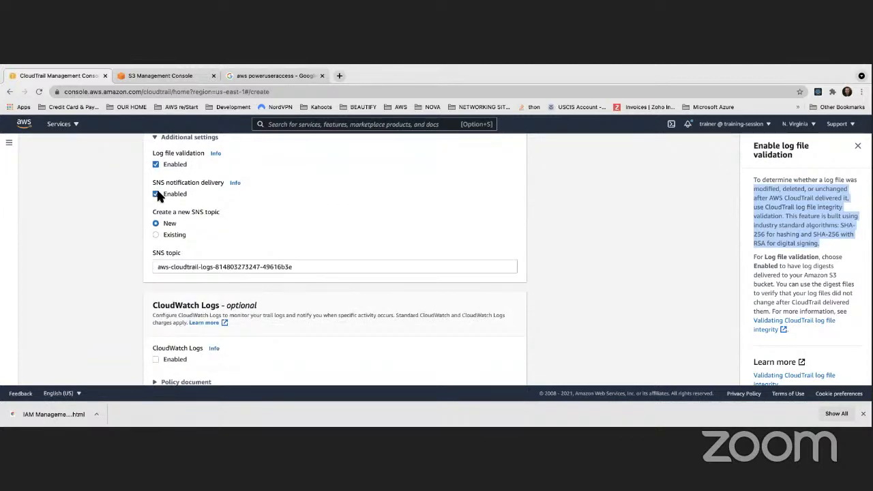
click(156, 194)
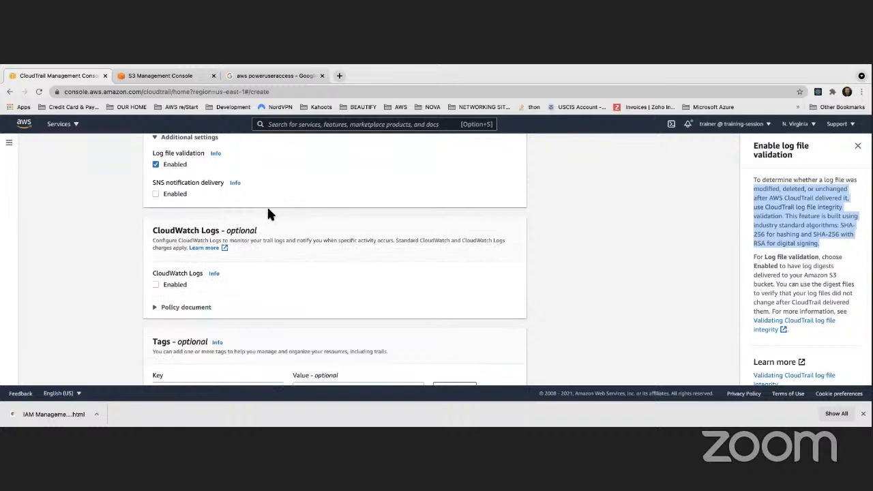
scroll(266, 205, down, 2)
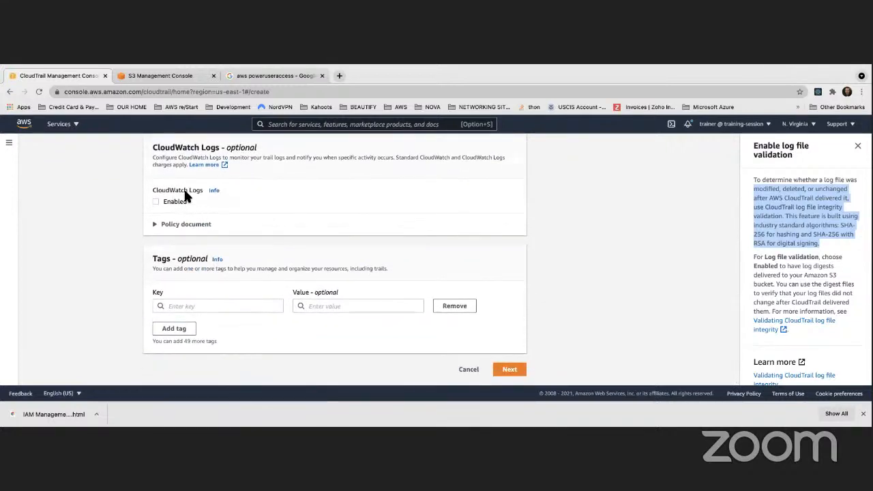
click(214, 191)
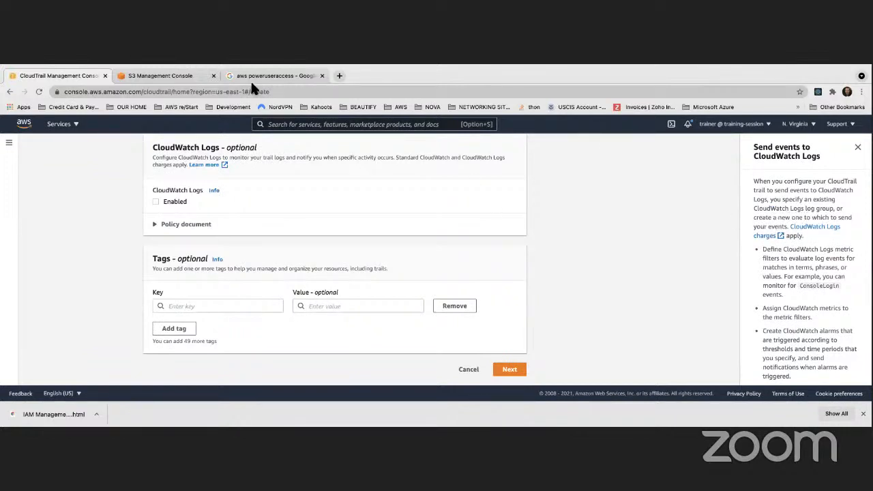
- Open CloudWatch in a separate browser tab and look through the existing log groups
right_click(28, 123)
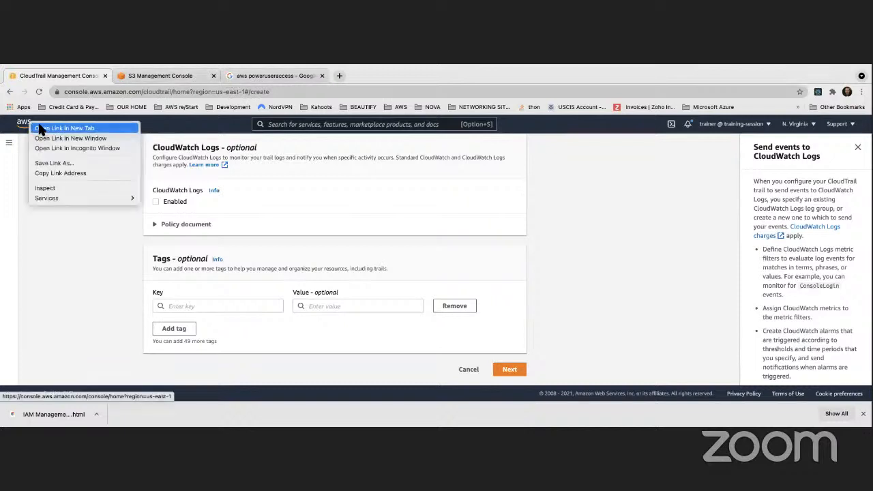
click(89, 128)
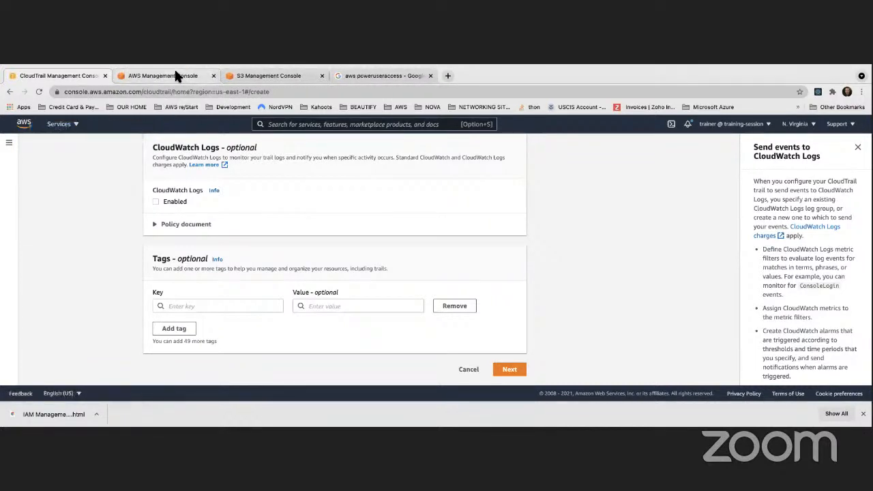
click(174, 75)
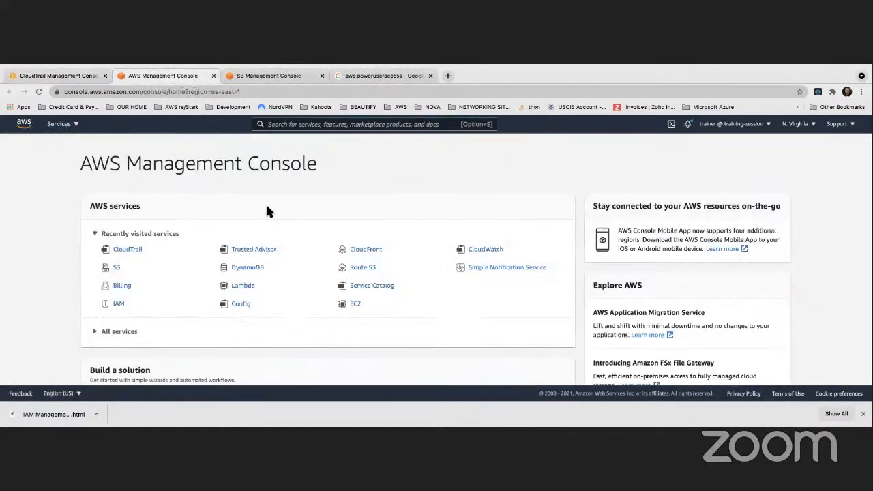
click(461, 250)
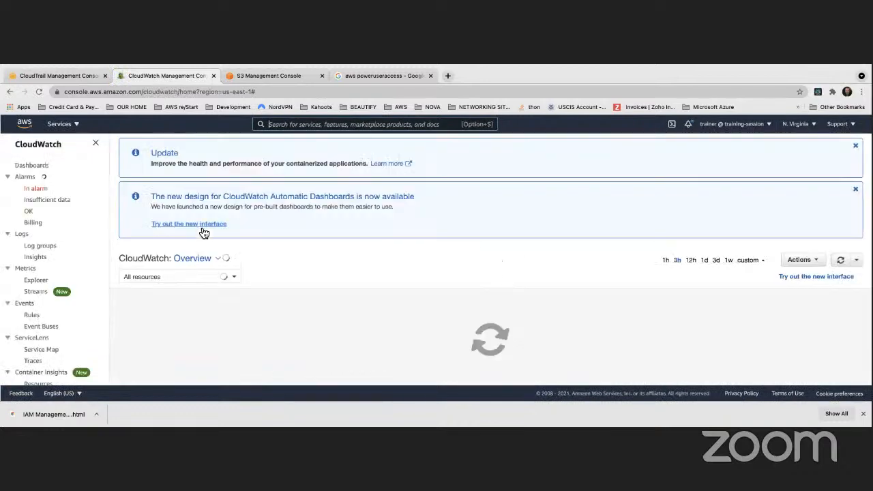
click(41, 250)
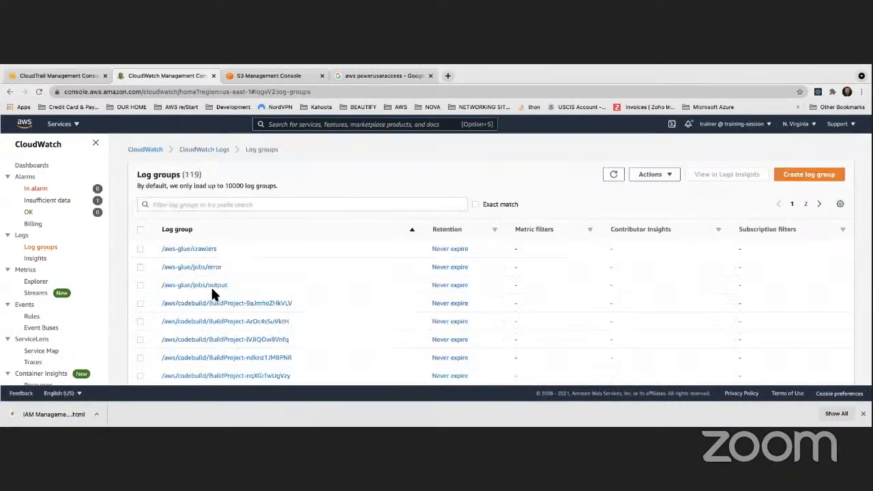
scroll(182, 263, down, 5)
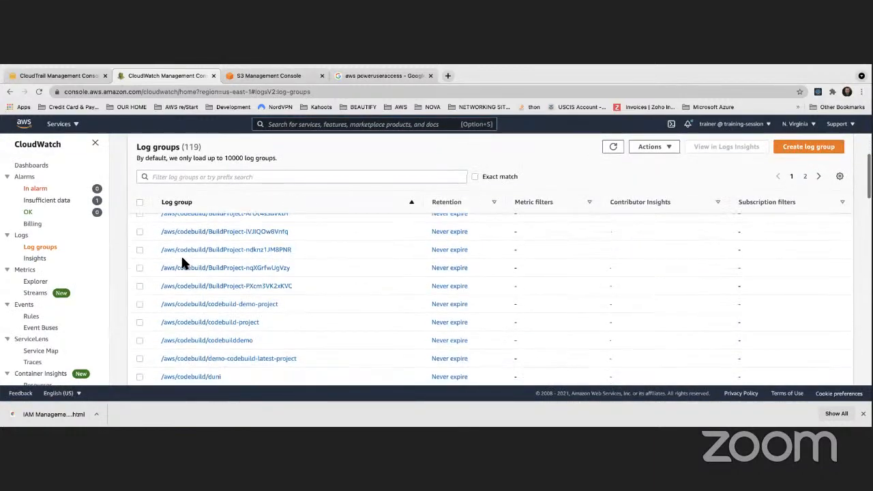
scroll(183, 259, up, 6)
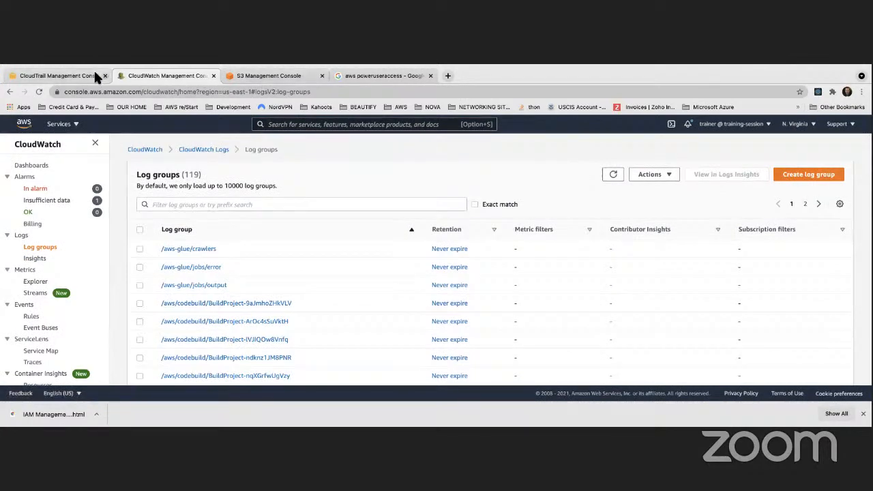
- Return to the CloudTrail trail setup and inspect the CloudWatch Logs log group options, leaving CloudWatch Logs disabled
click(66, 75)
scroll(216, 266, up, 3)
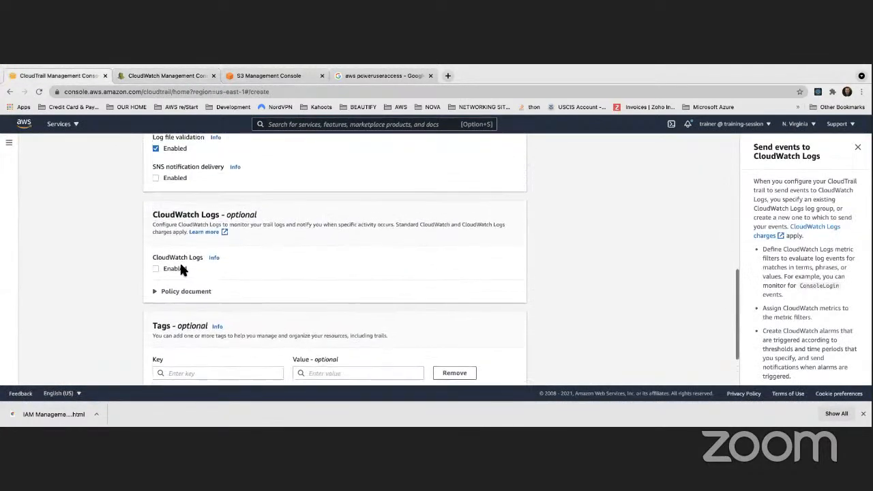
click(156, 269)
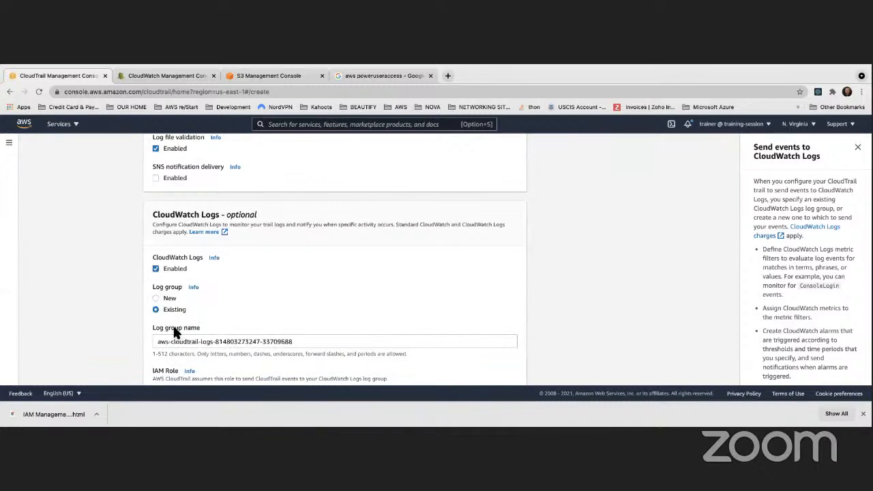
click(276, 337)
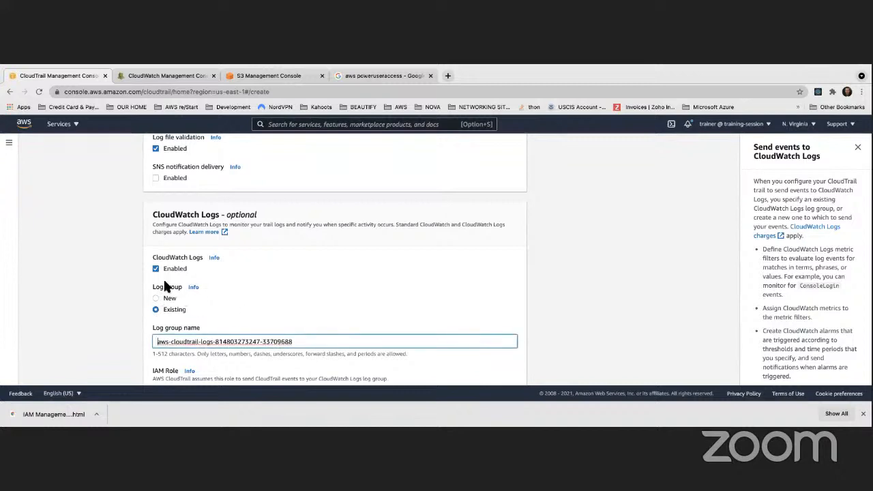
click(156, 269)
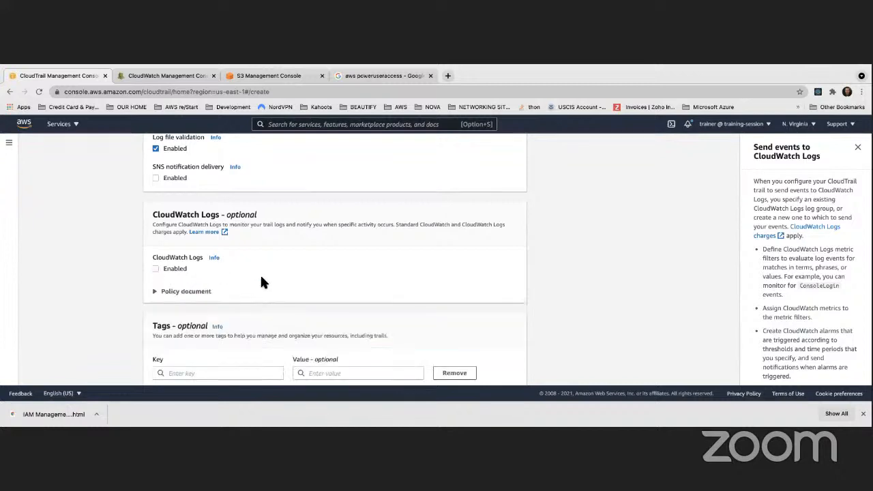
- Proceed to the log events stage without adding tags and enable Data events and Insights events alongside Management events
scroll(263, 282, down, 2)
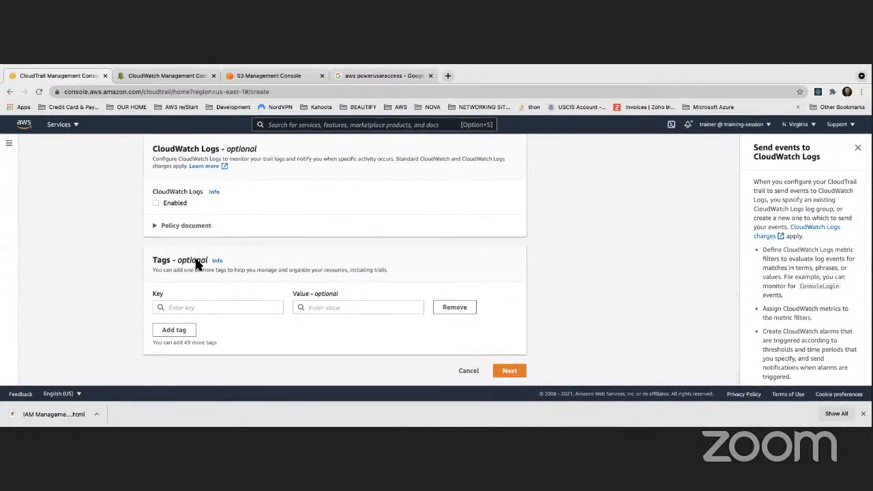
click(506, 371)
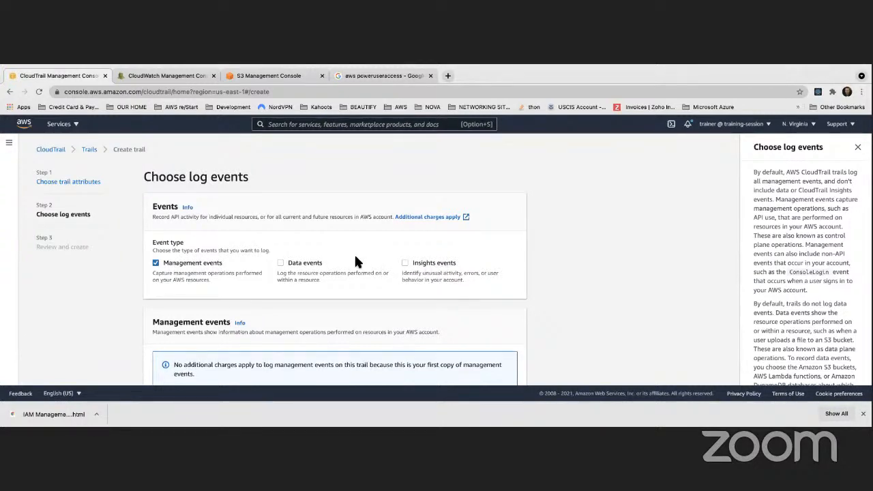
click(335, 266)
- Review the API activity settings for management events, the S3 data event settings and the Insights events section
scroll(558, 270, down, 3)
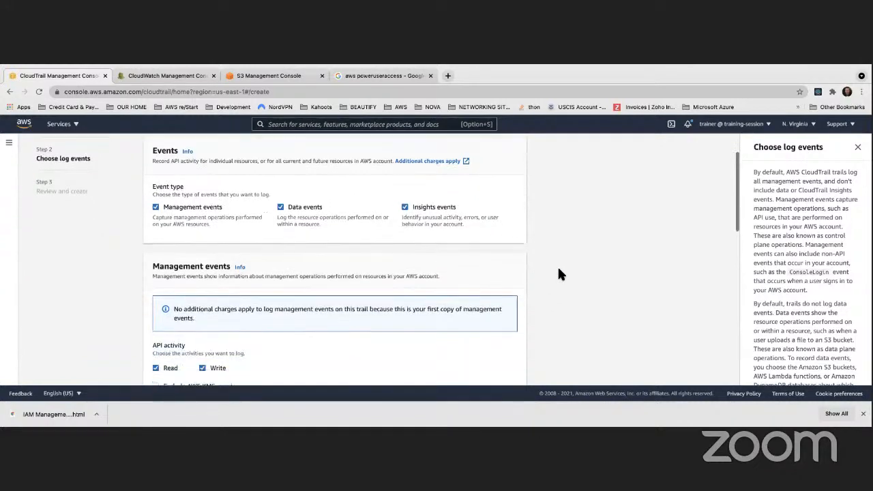
scroll(559, 269, down, 2)
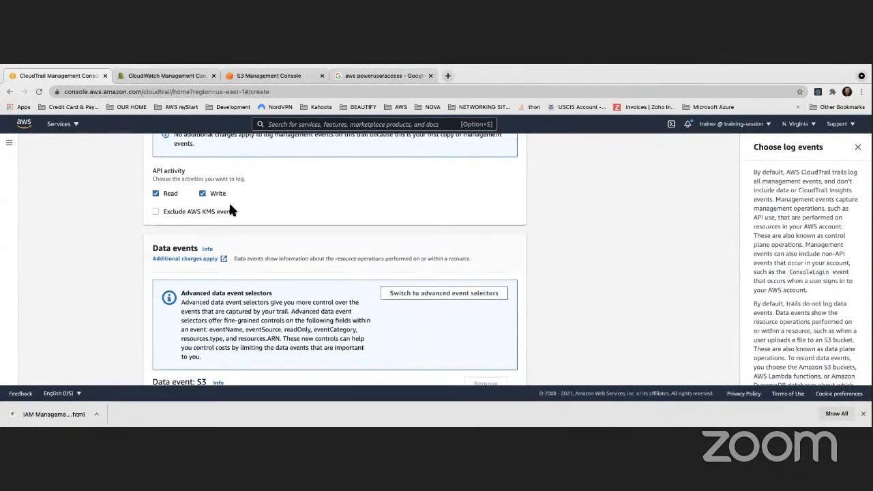
scroll(228, 201, up, 1)
scroll(173, 234, down, 1)
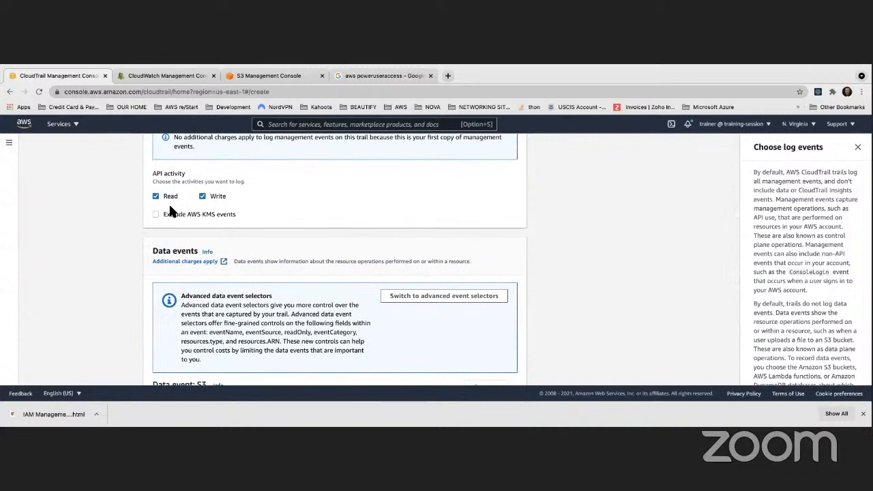
scroll(190, 209, up, 1)
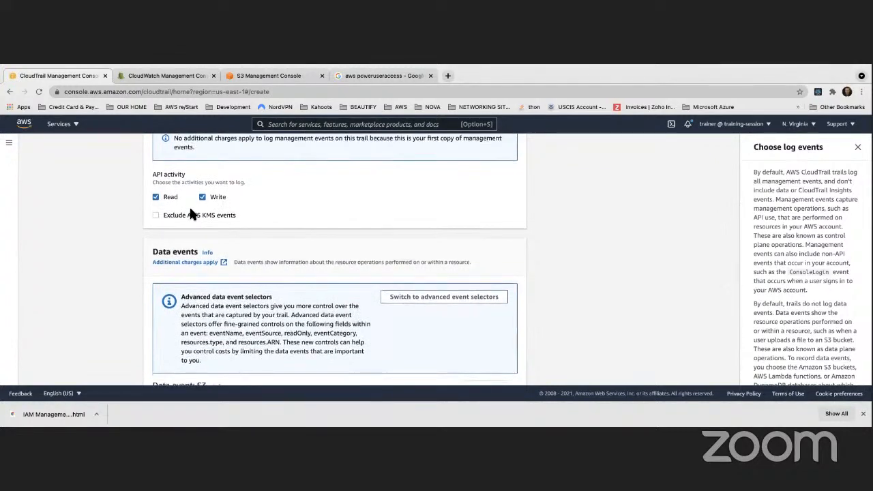
scroll(191, 212, down, 1)
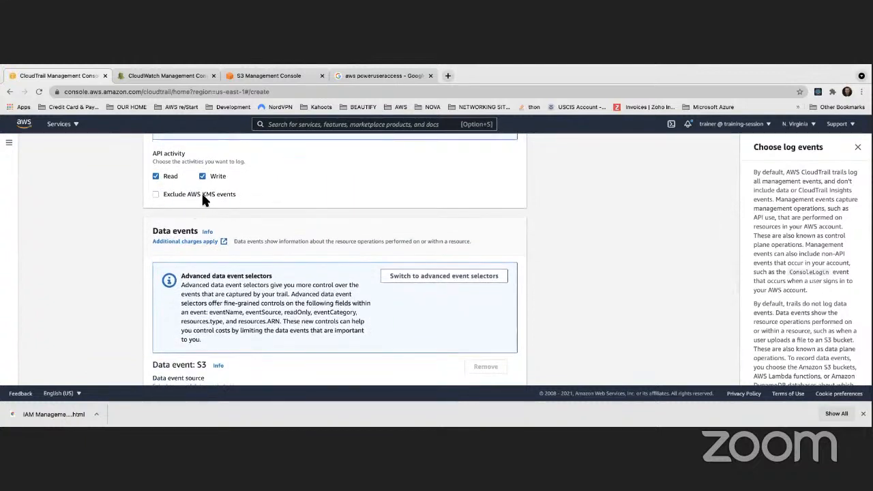
scroll(197, 195, down, 1)
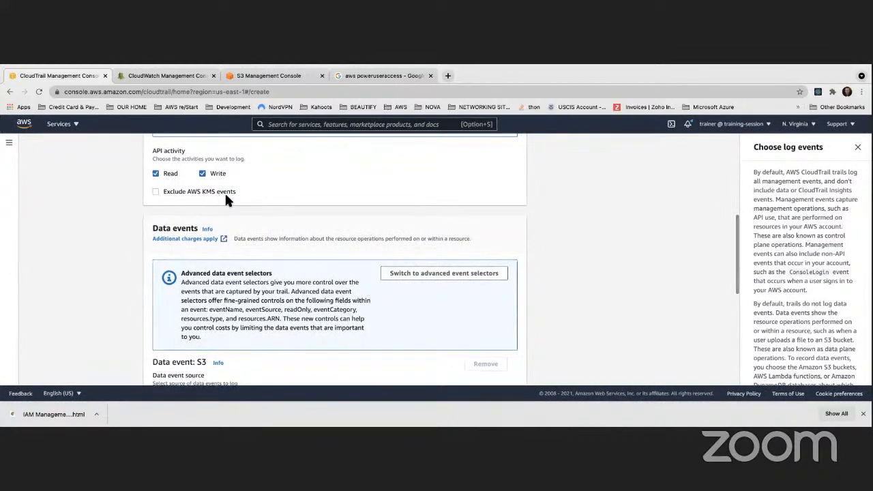
scroll(226, 197, down, 3)
scroll(227, 199, down, 2)
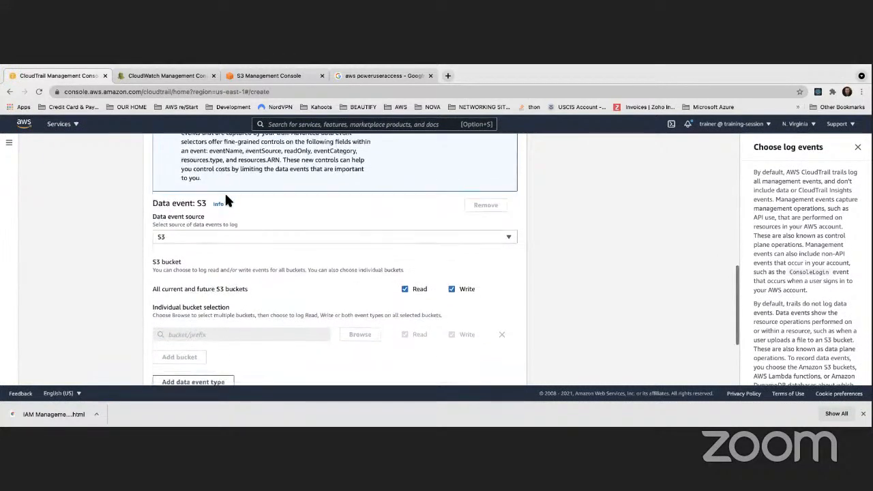
scroll(227, 200, down, 1)
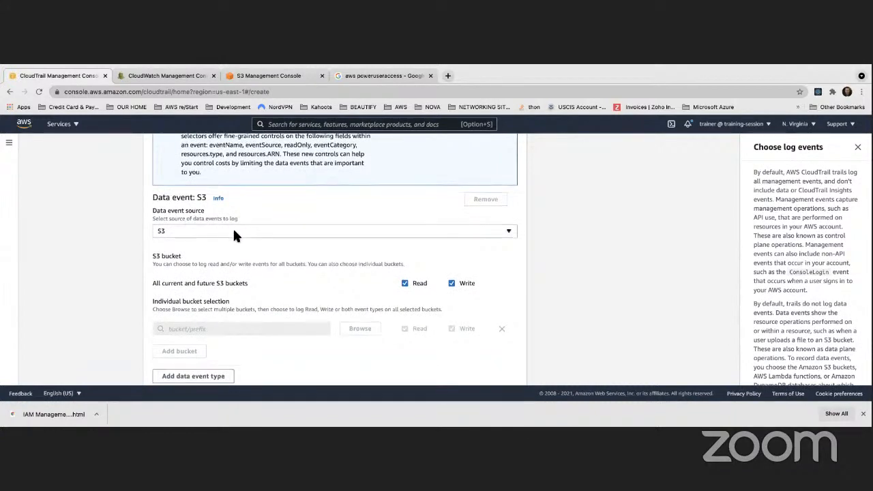
scroll(234, 235, down, 4)
scroll(234, 235, down, 2)
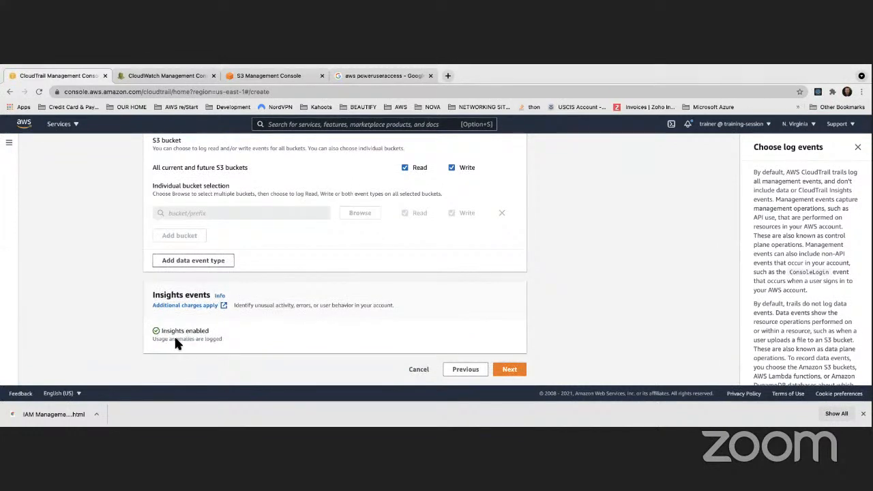
scroll(197, 335, up, 3)
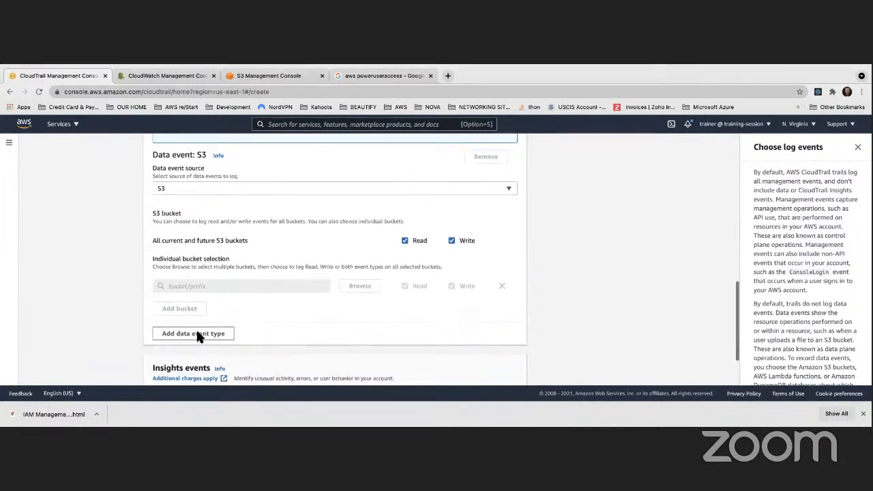
scroll(197, 335, down, 3)
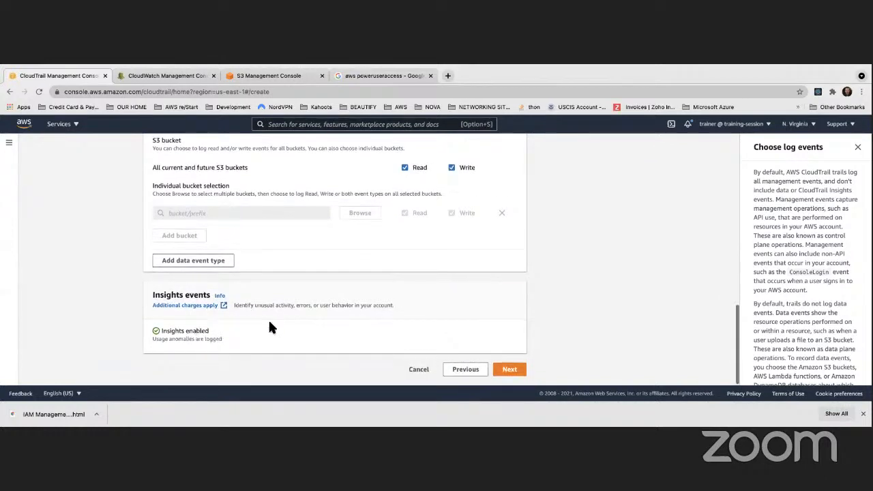
- Proceed to the review stage, check the trail attributes and log event settings, and create the trail
click(512, 375)
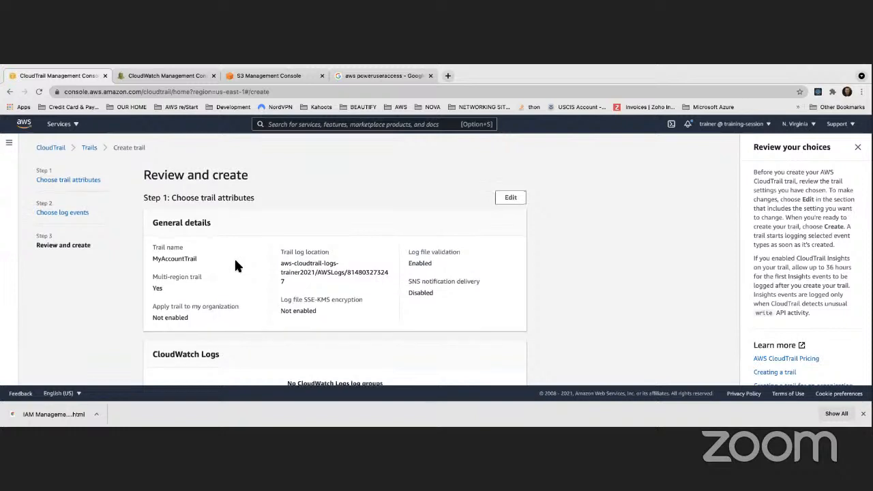
scroll(234, 262, down, 5)
scroll(235, 261, down, 8)
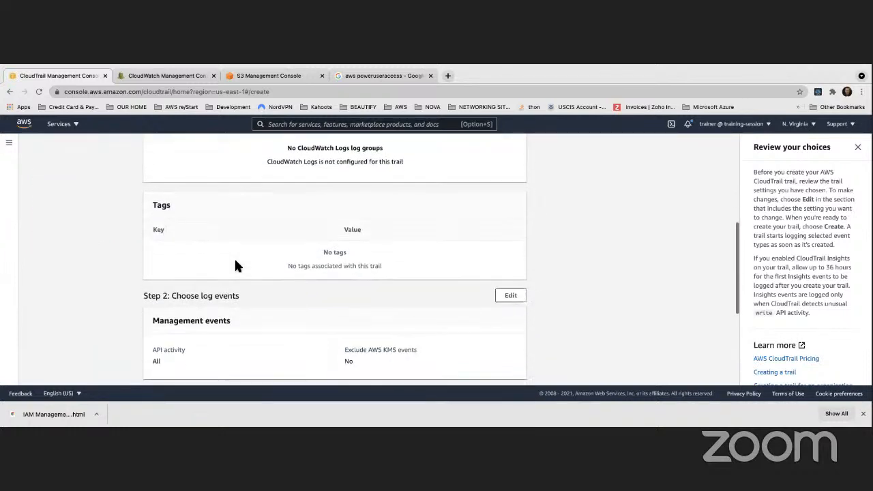
scroll(234, 261, down, 1)
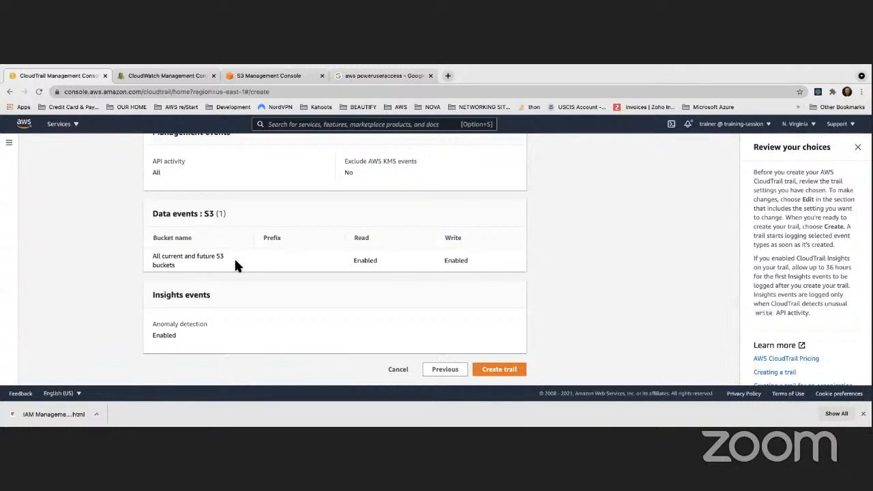
scroll(235, 261, up, 12)
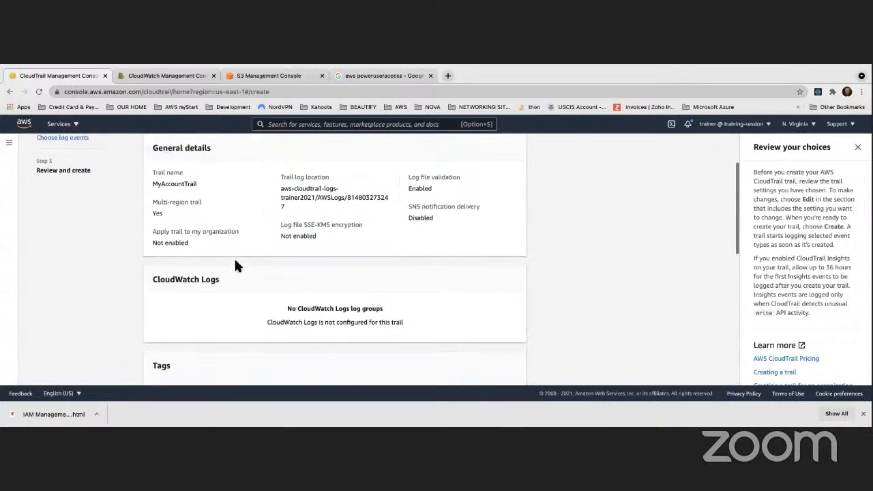
scroll(234, 262, up, 3)
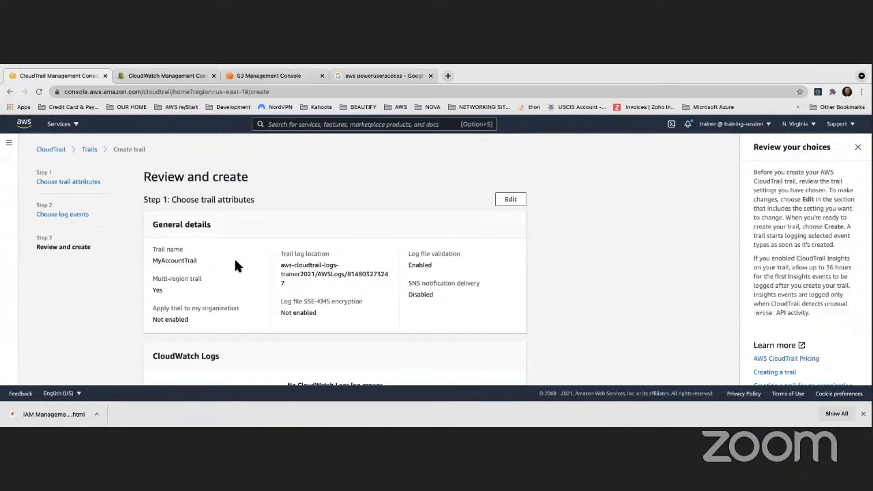
scroll(234, 257, down, 15)
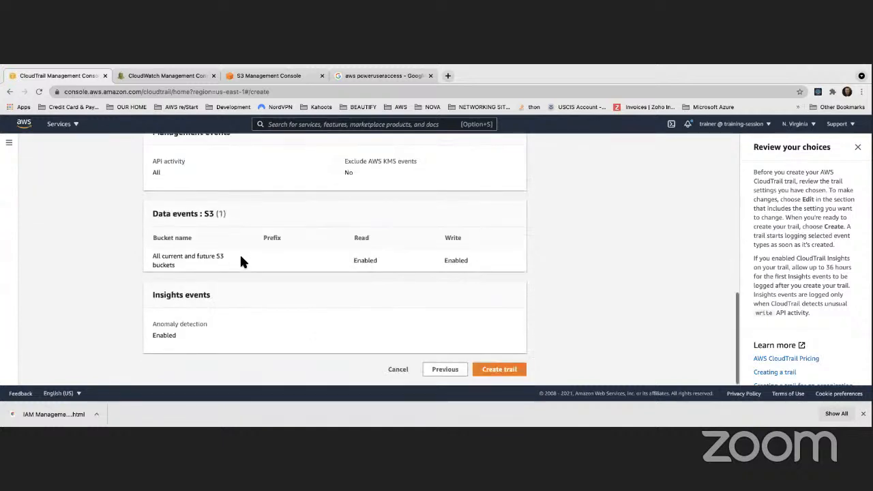
click(489, 374)
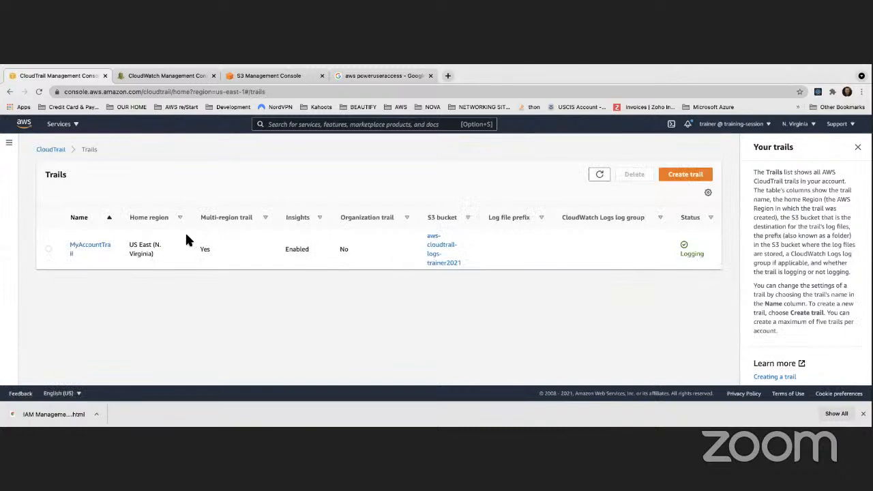
- Open the details of MyAccountTrail and review its general settings, including multi-region coverage and the log location
click(93, 251)
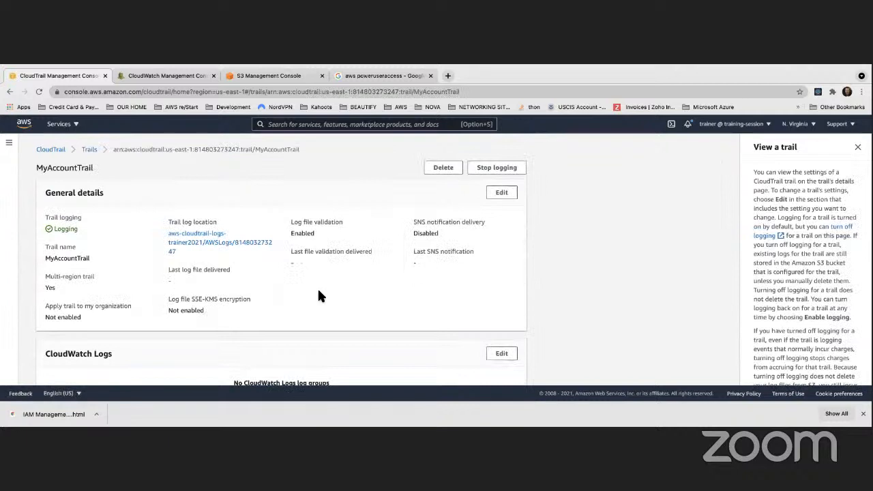
scroll(318, 291, down, 1)
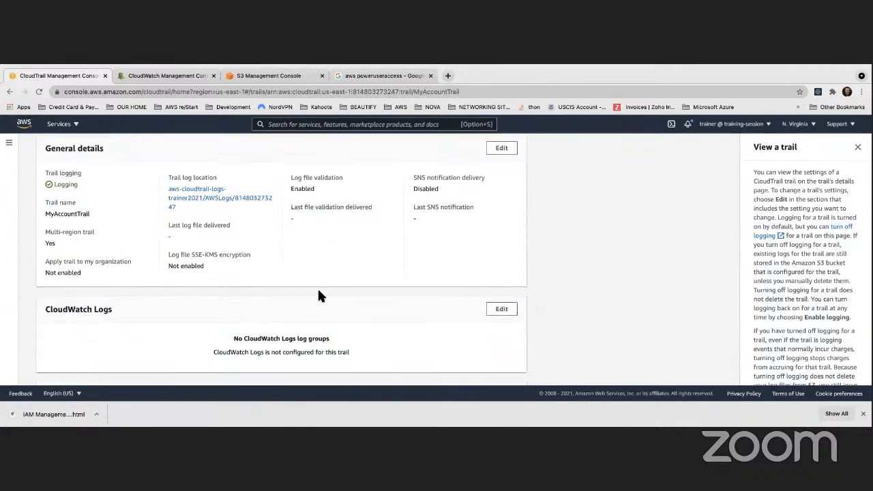
scroll(320, 292, up, 1)
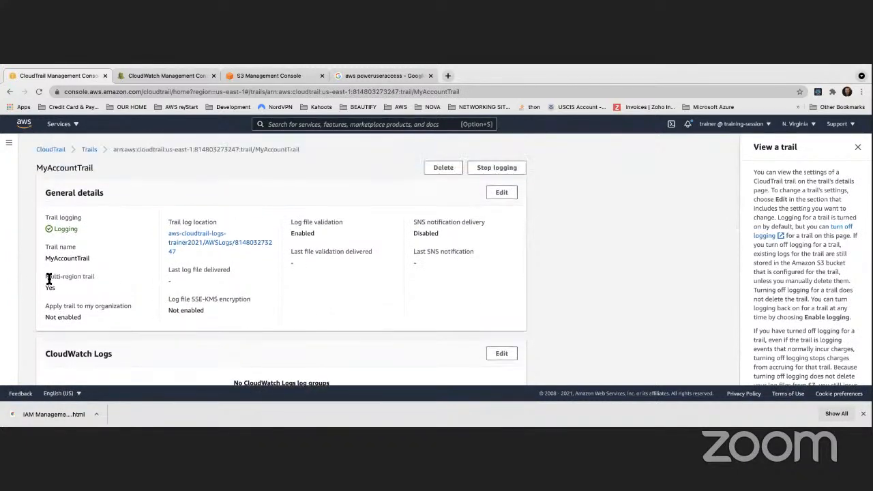
drag(47, 276, 94, 286)
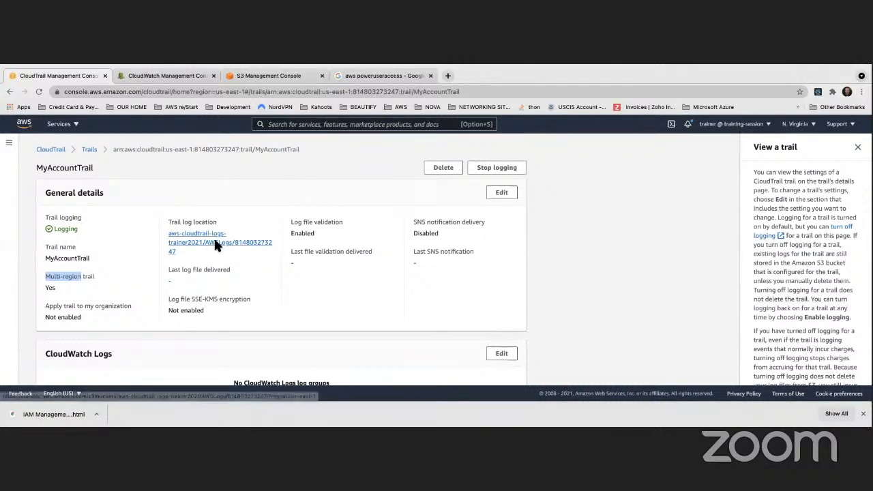
scroll(214, 236, down, 1)
- Switch to the S3 bucket aws-cloudtrail-logs-trainer2021, refresh its objects and open the account's folder inside AWSLogs
click(285, 78)
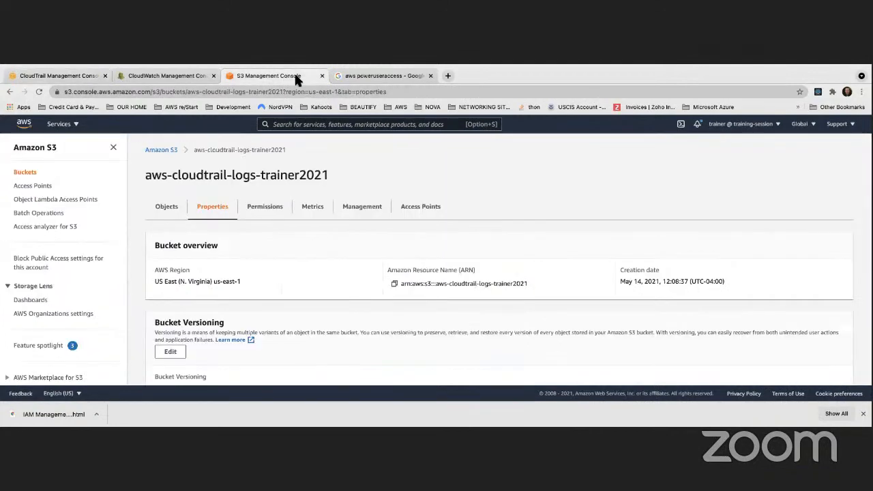
scroll(206, 196, down, 2)
scroll(207, 194, up, 2)
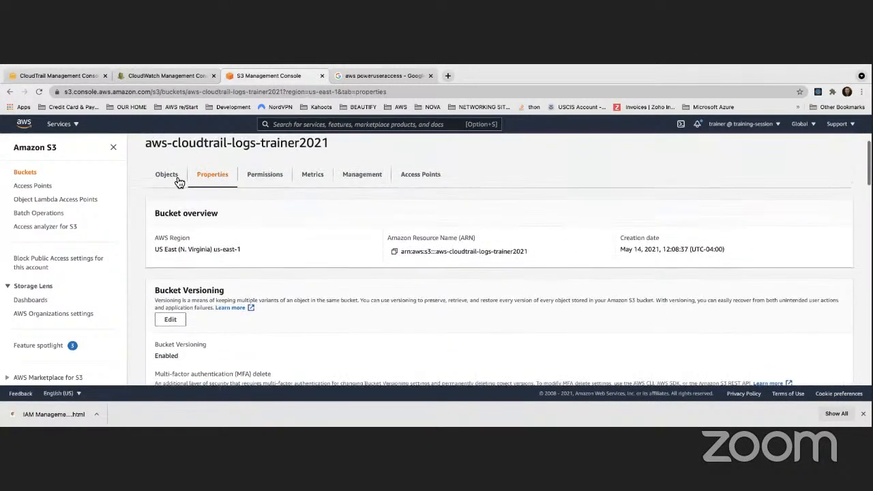
click(176, 178)
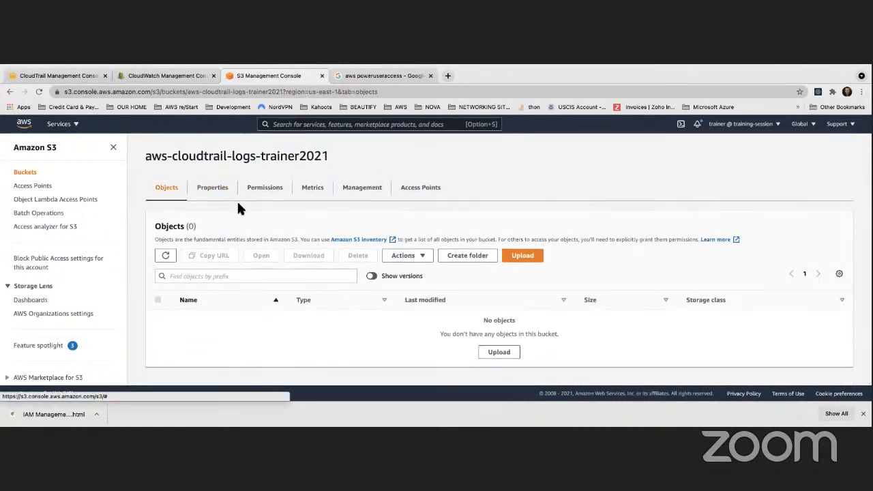
click(165, 256)
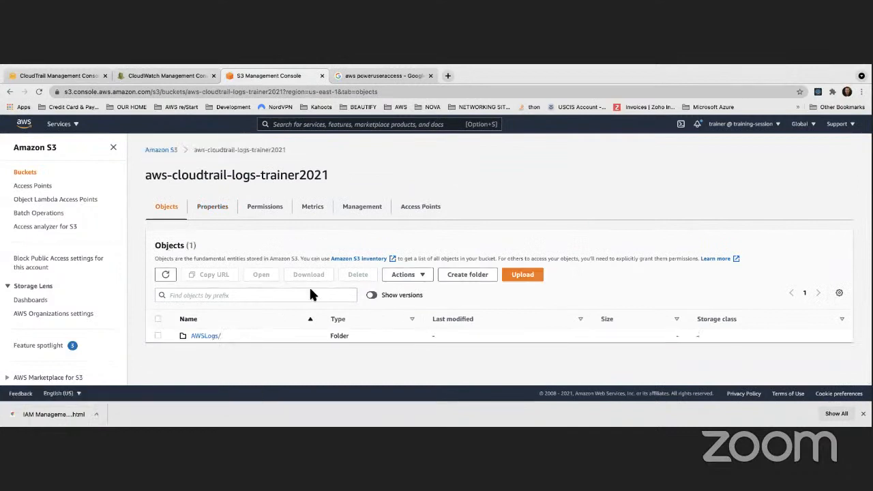
click(208, 337)
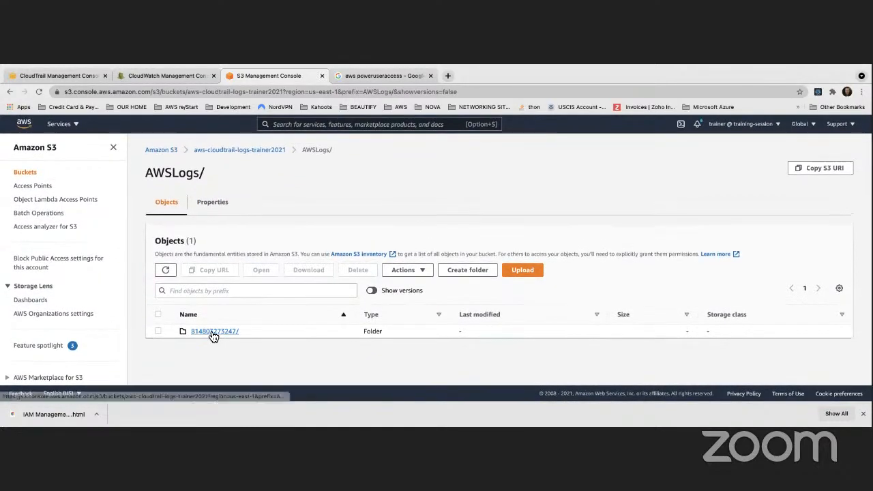
click(218, 335)
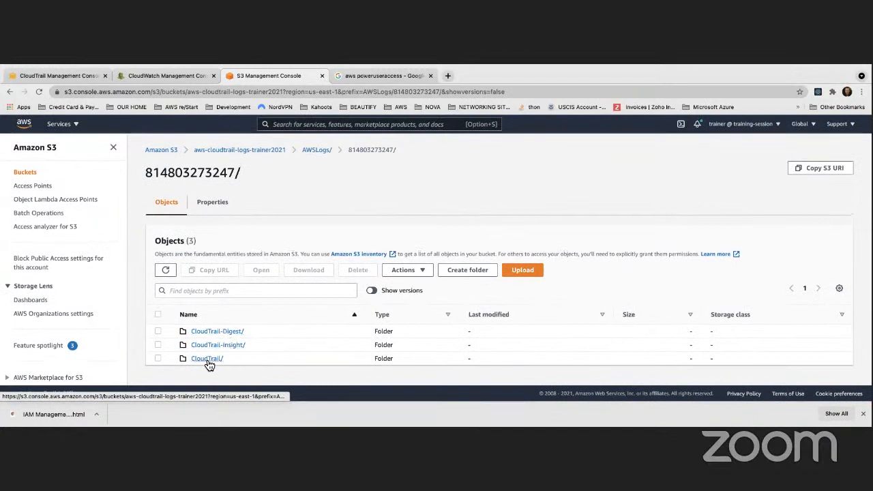
- Examine the contents of the CloudTrail, CloudTrail-Insight and CloudTrail-Digest folders, returning to the account's folder
click(205, 361)
scroll(231, 341, down, 1)
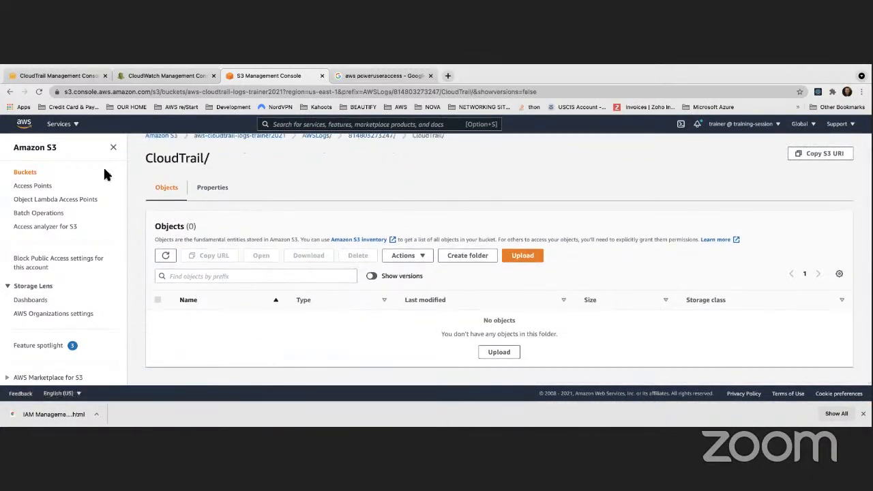
click(10, 92)
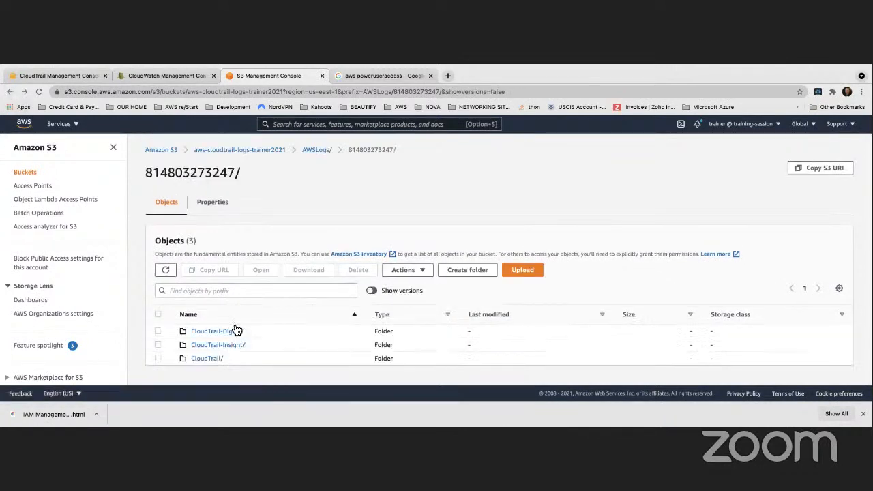
click(243, 345)
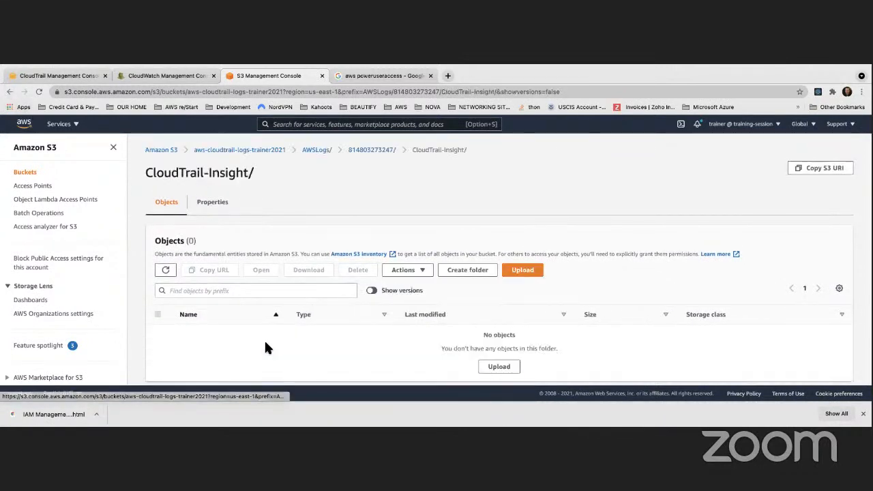
click(11, 92)
click(230, 333)
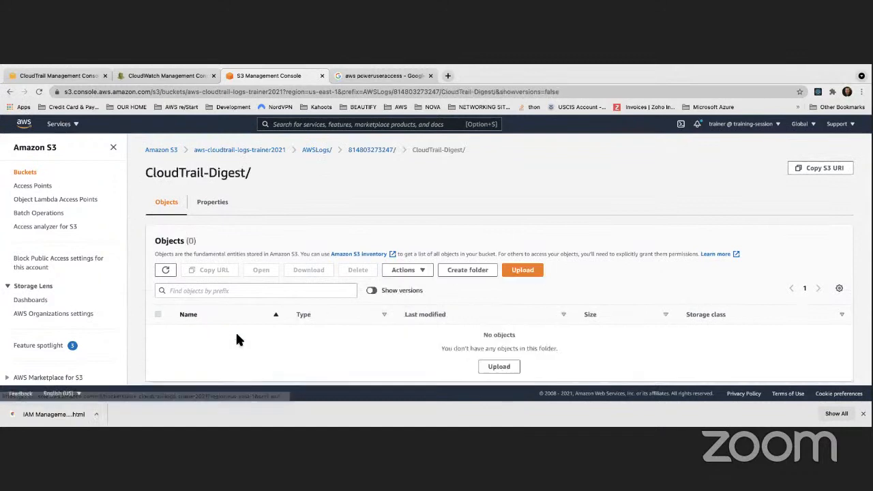
click(11, 93)
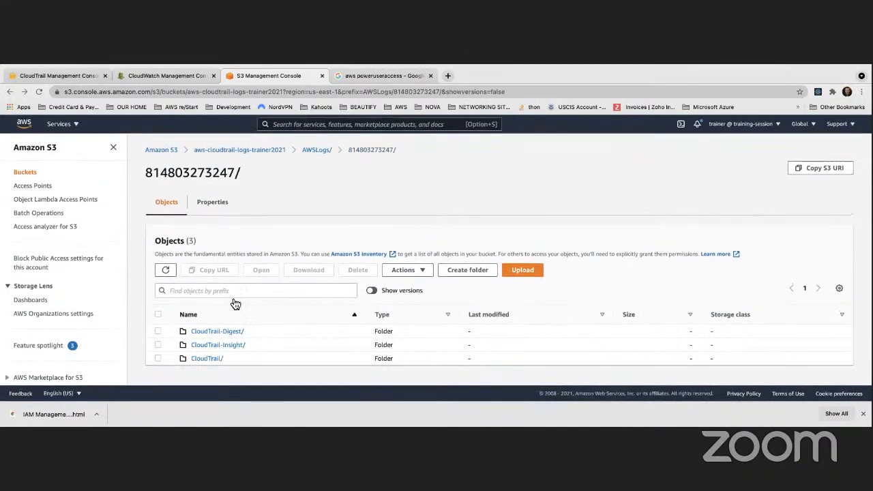
click(205, 358)
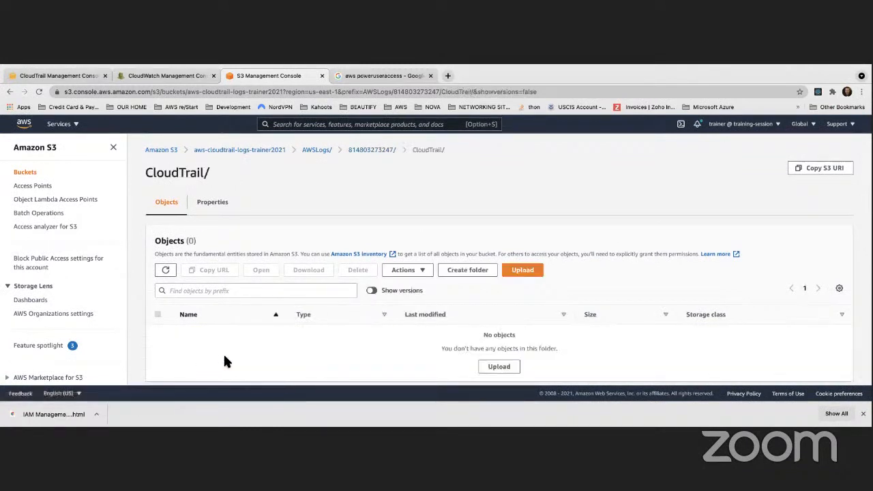
click(11, 93)
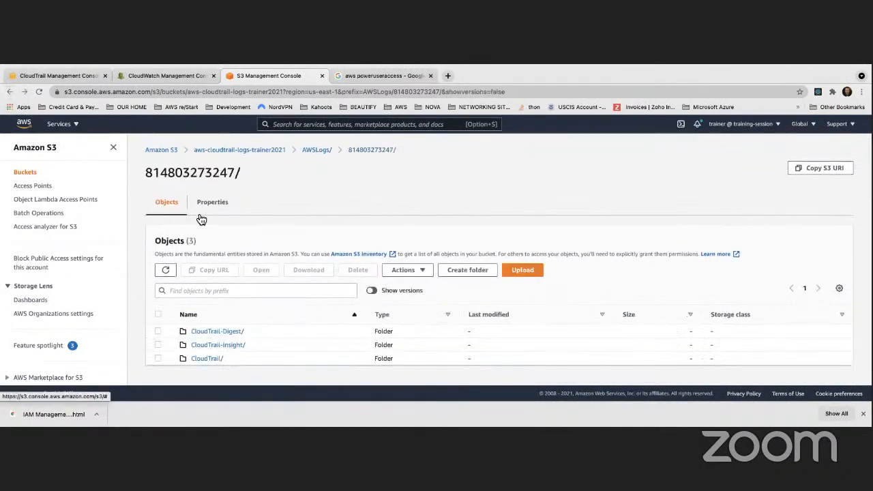
- Glance at the CloudWatch log groups, return to the CloudTrail page and open the DynamoDB service from there
click(176, 75)
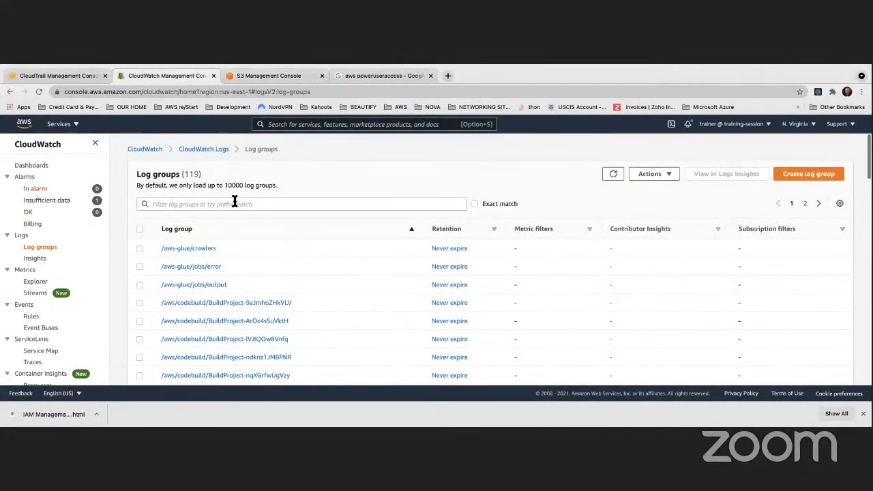
click(77, 79)
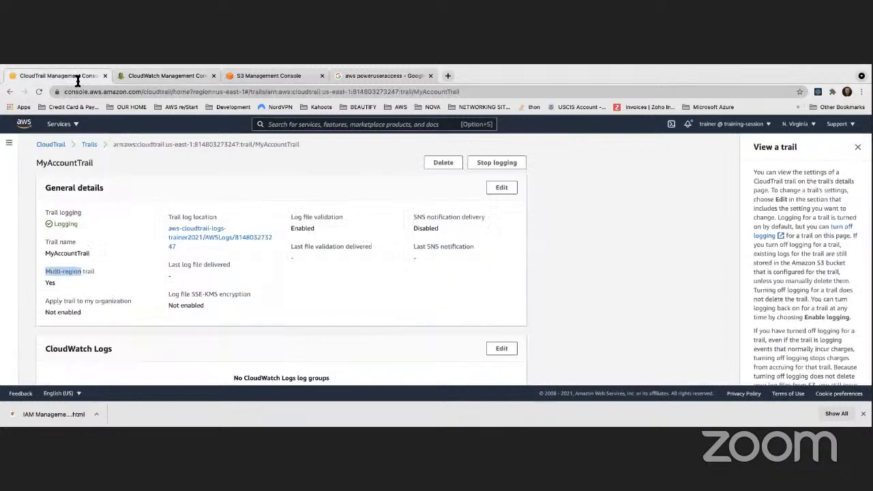
click(308, 124)
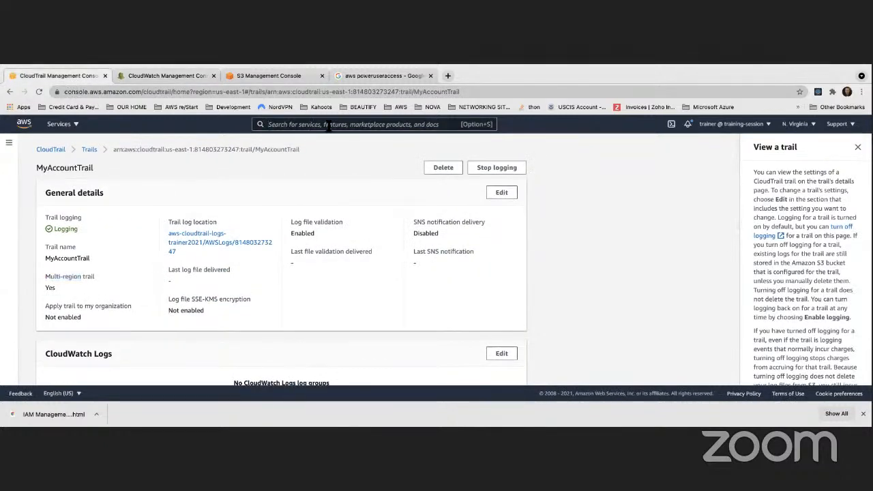
text(dynamo)
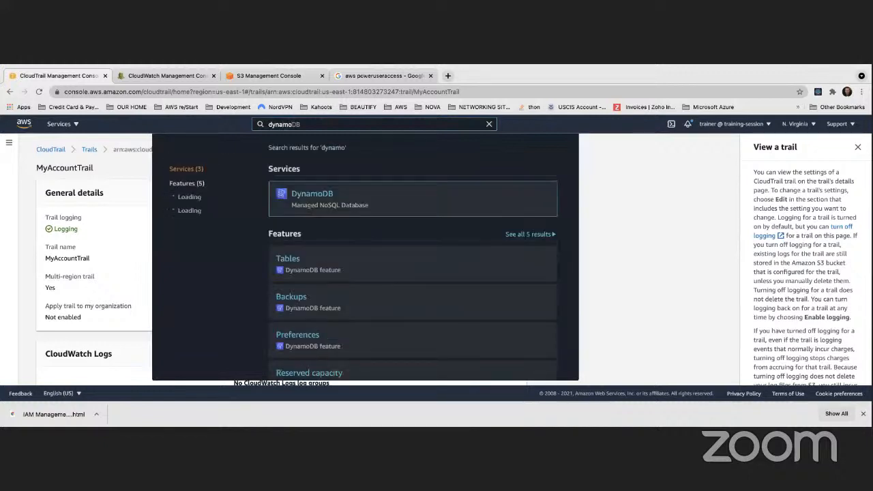
click(321, 196)
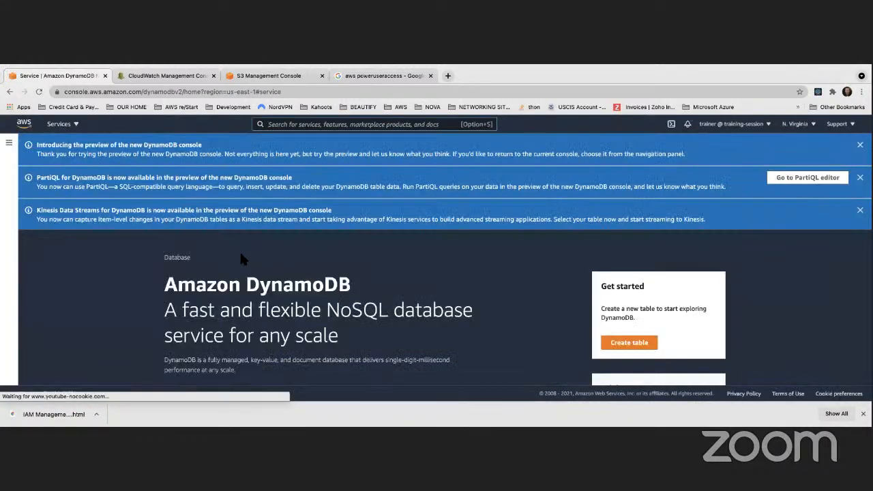
- Restore the page's normal zoom and open the list of DynamoDB tables
scroll(226, 242, up, 2)
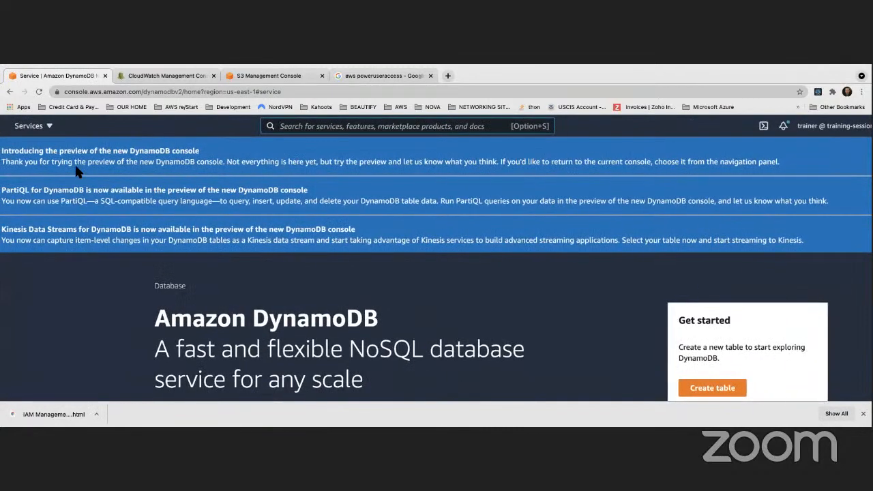
scroll(77, 163, left, 1)
mouse_move(71, 74)
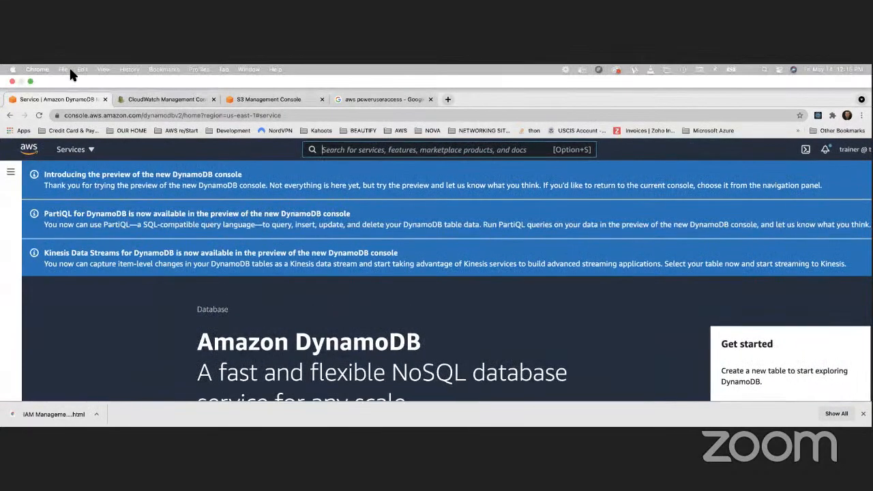
click(110, 69)
click(98, 164)
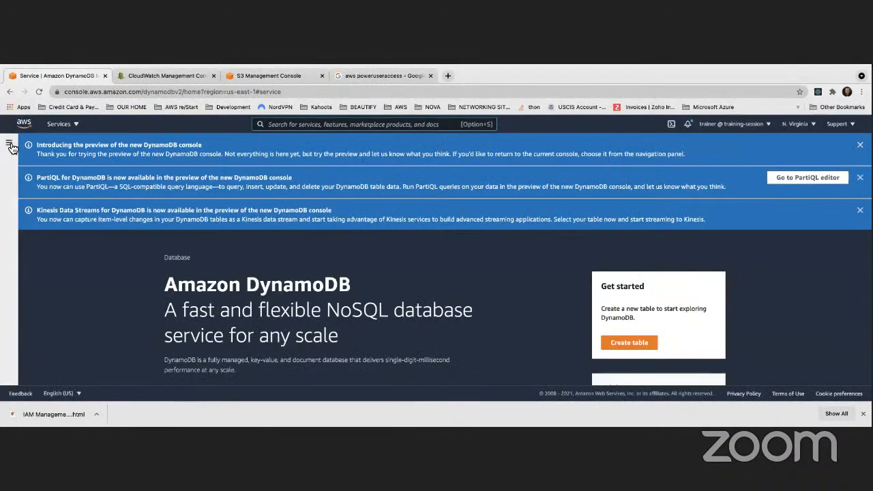
click(9, 145)
click(24, 189)
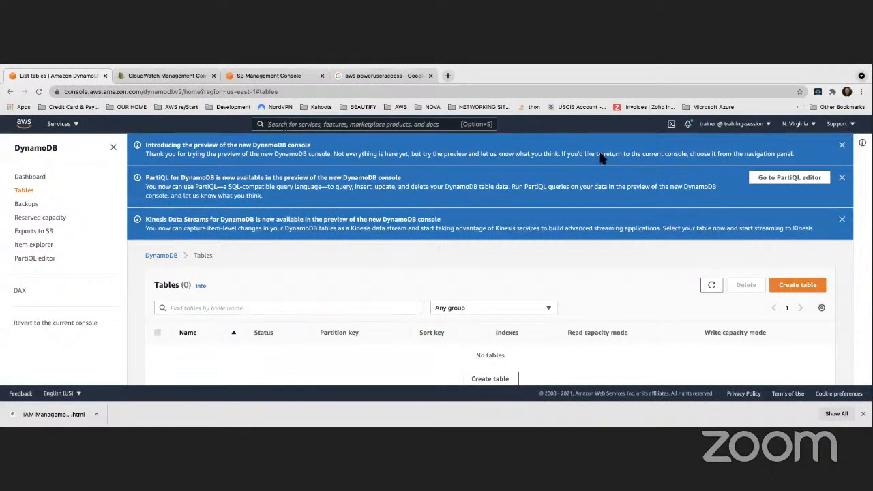
- Sign out of the current IAM user's AWS console session
click(755, 126)
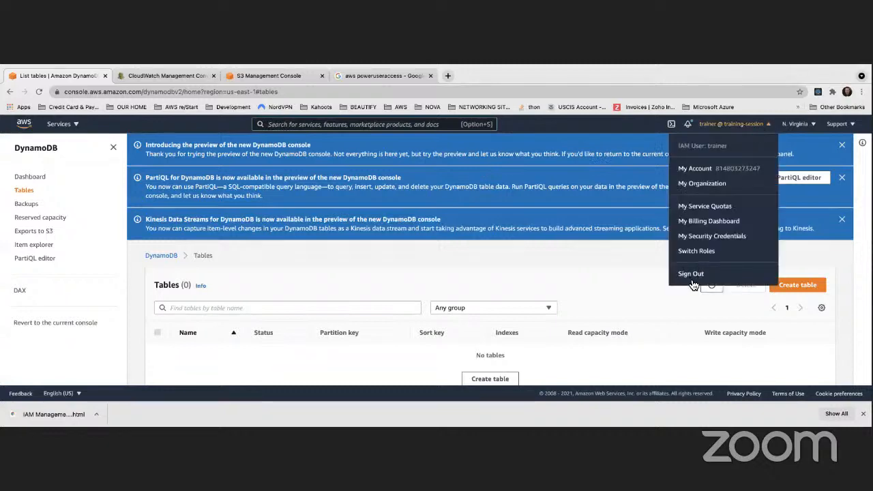
click(690, 273)
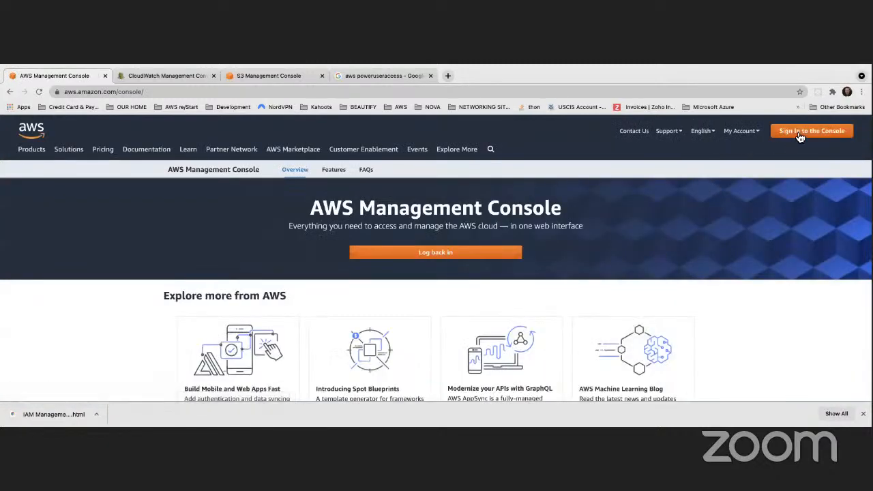
- Sign in to the AWS console as the trainer IAM user with the account alias, password and MFA code
click(800, 136)
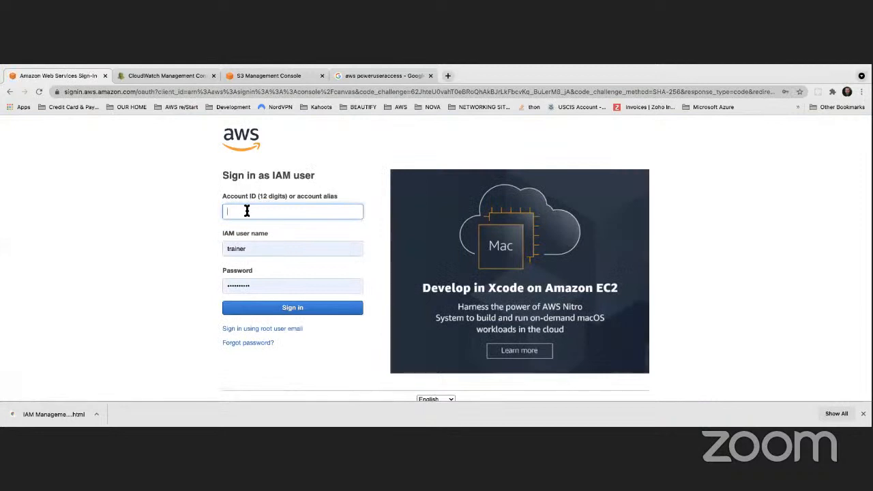
click(290, 308)
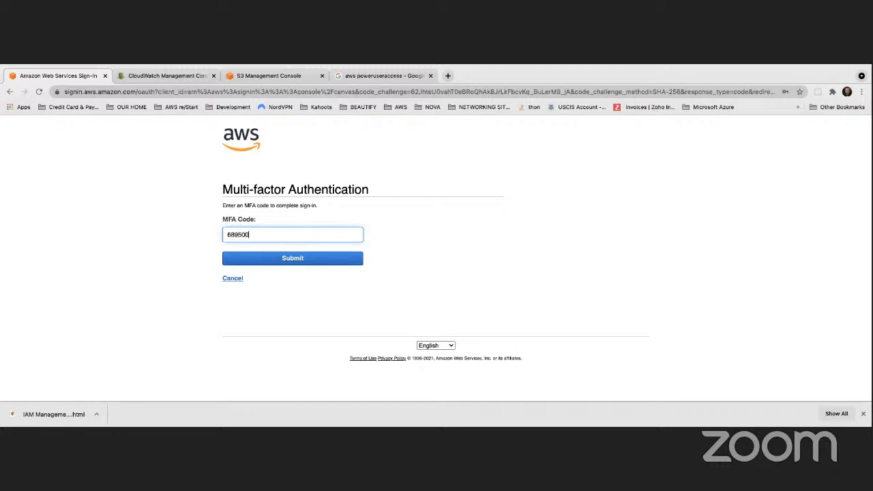
key(Return)
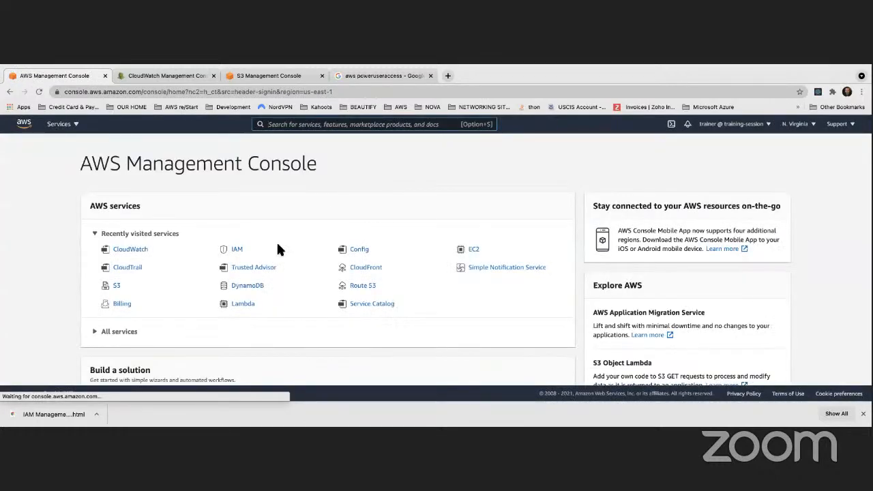
- Delete the IAM user developer1, acknowledging the recent-access warning
click(236, 250)
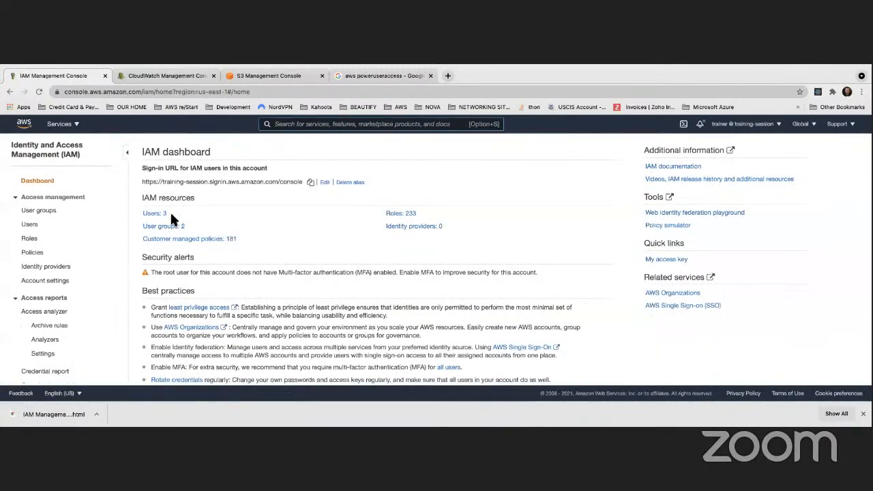
click(151, 216)
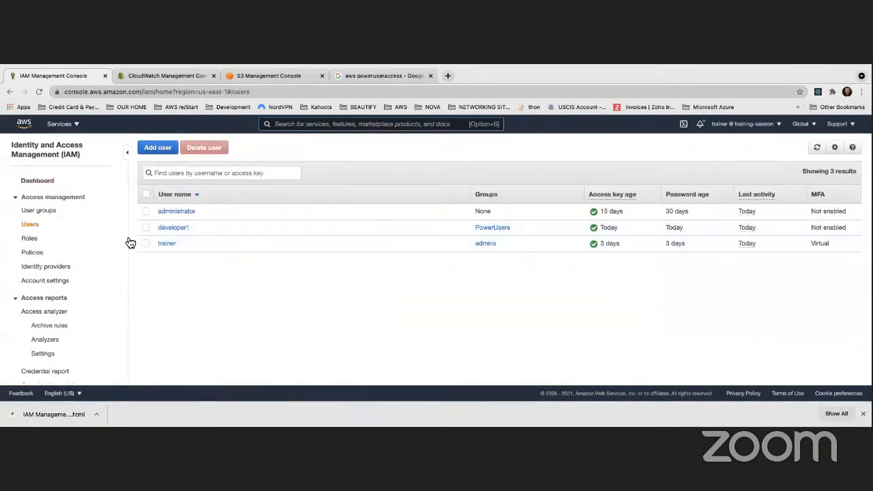
click(147, 230)
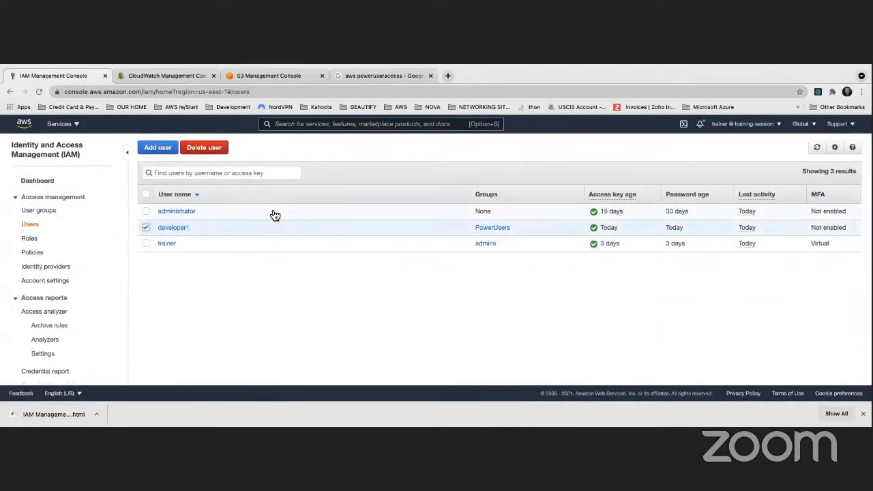
click(222, 148)
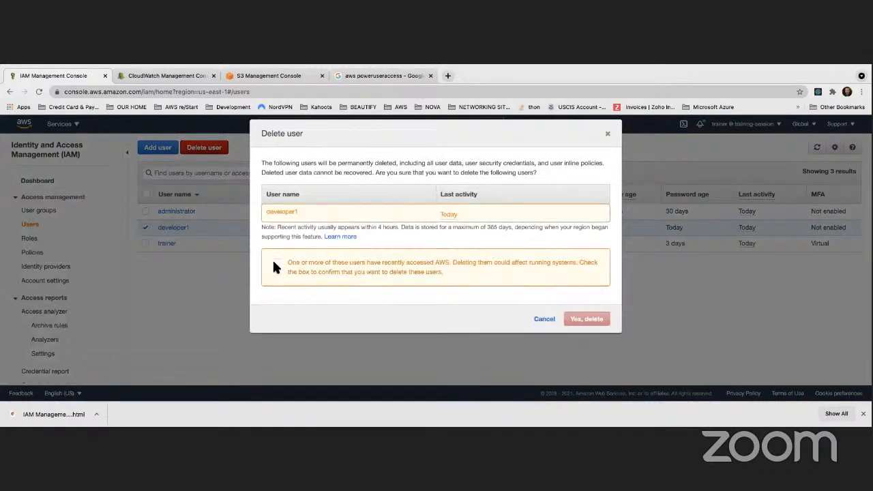
click(279, 265)
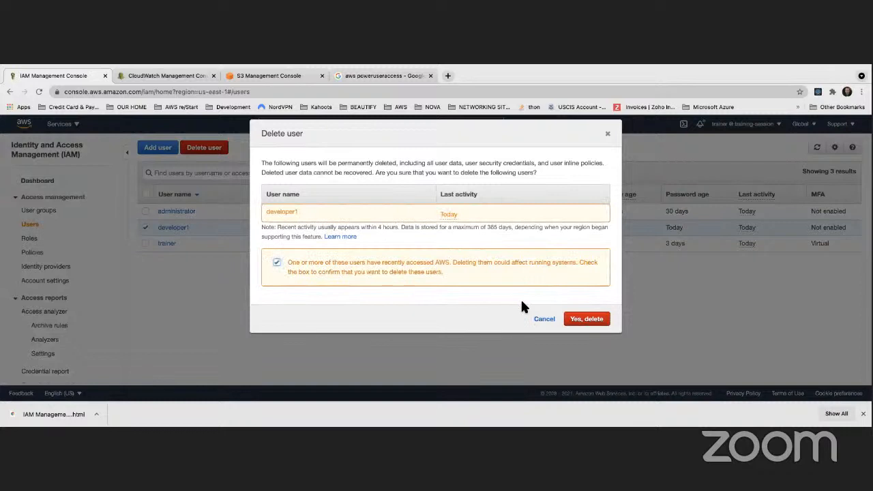
click(579, 319)
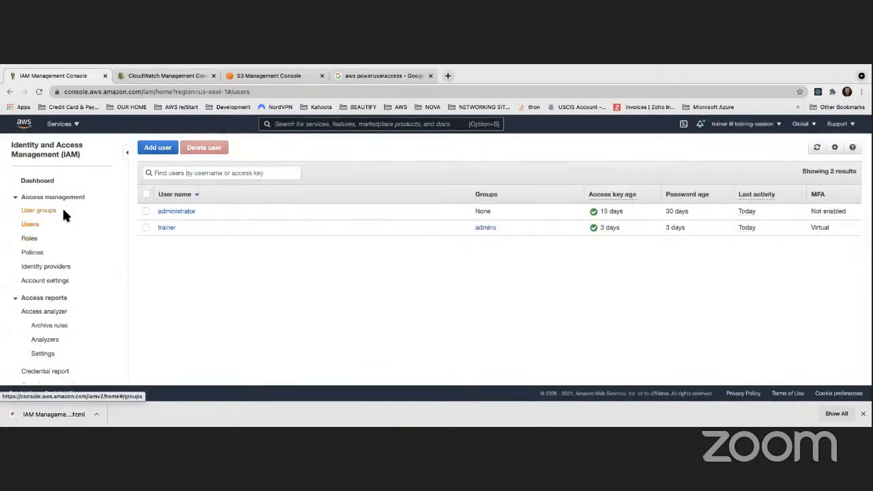
- Delete the IAM user group PowerUsers, entering its name to confirm the deletion
click(38, 211)
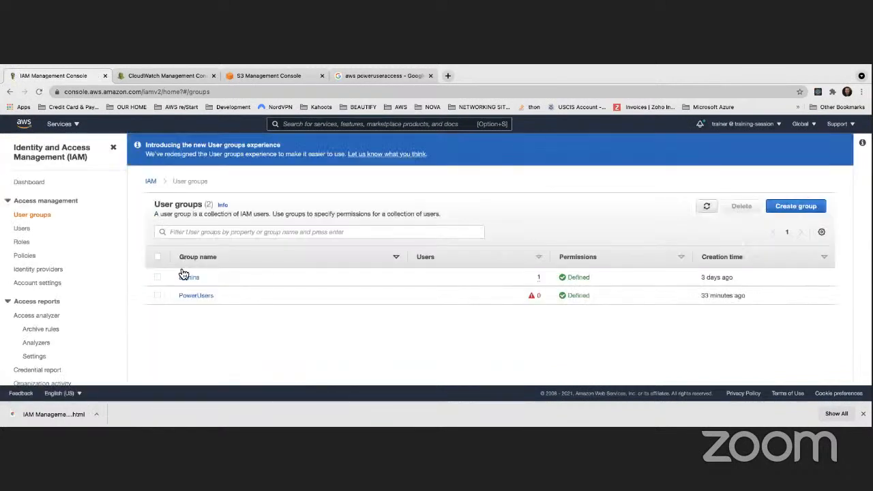
click(157, 296)
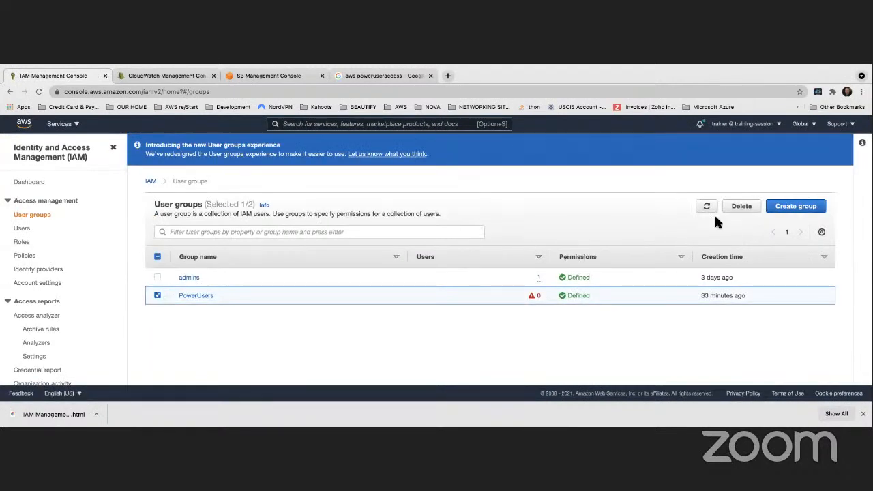
click(733, 207)
click(447, 293)
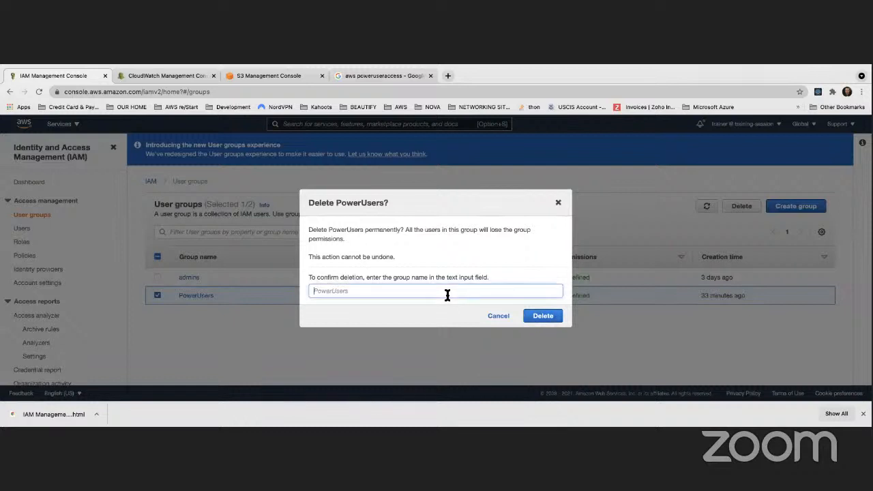
drag(328, 230, 364, 230)
key(super+c)
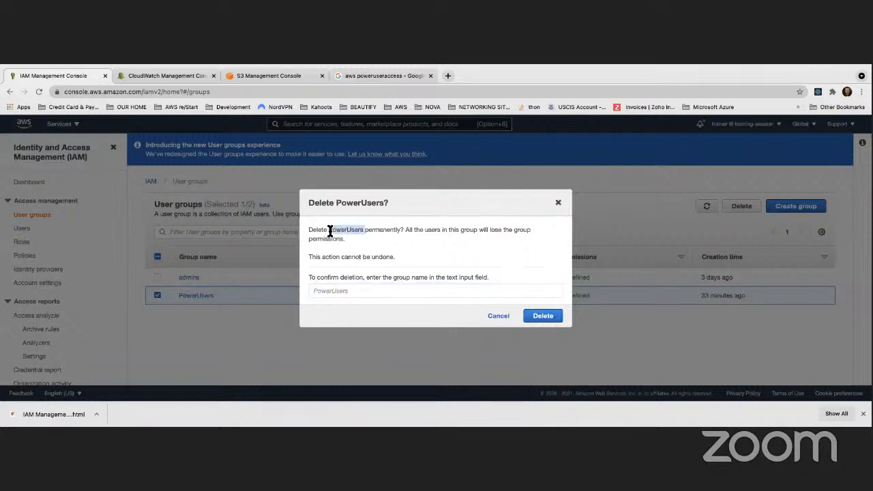
click(344, 291)
key(super+v)
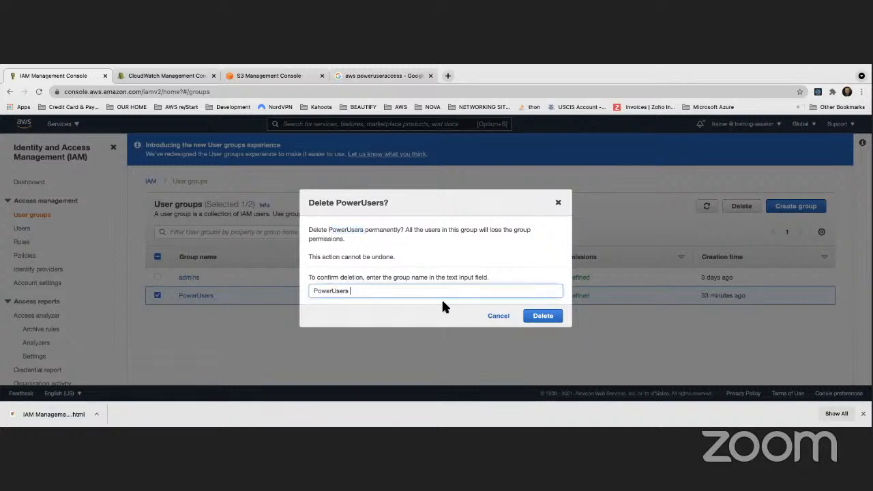
click(550, 319)
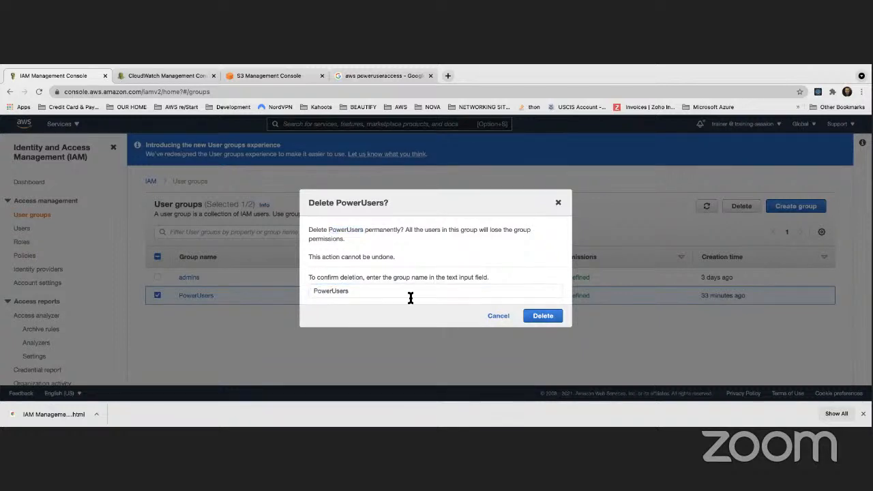
click(353, 290)
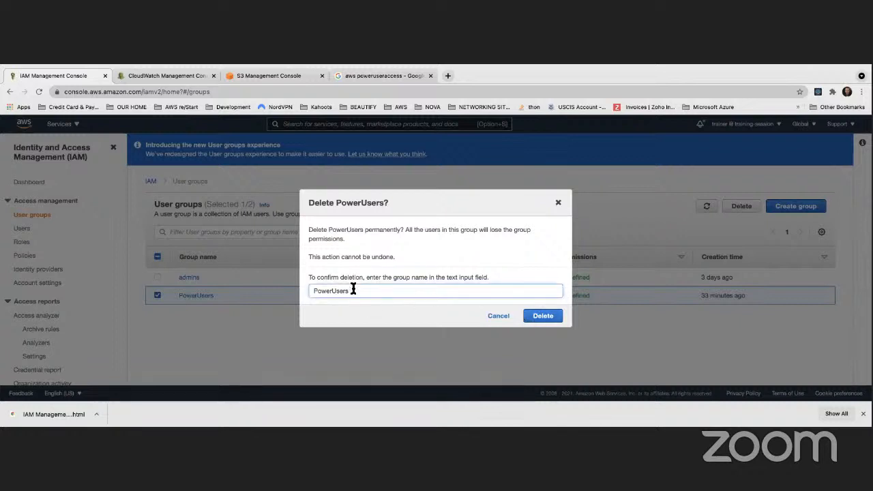
click(535, 316)
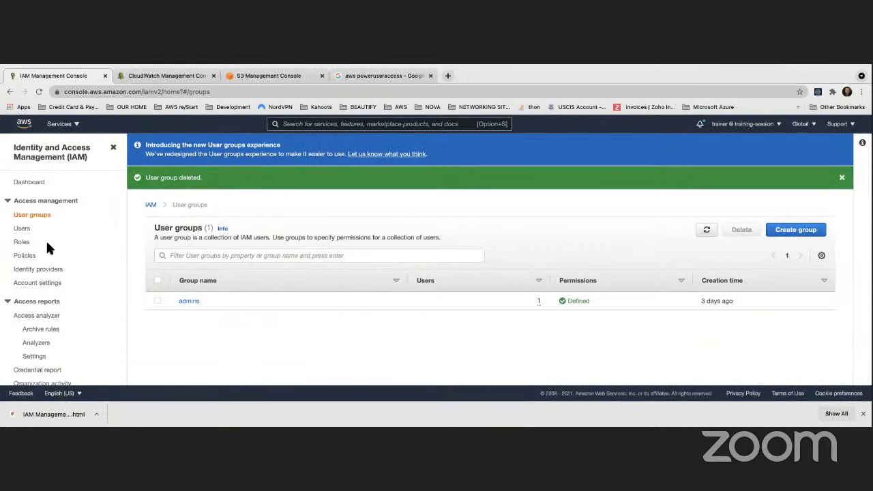
- Filter the IAM roles by s3ec2 and delete the role S3EC2OnlyListingRole
click(21, 242)
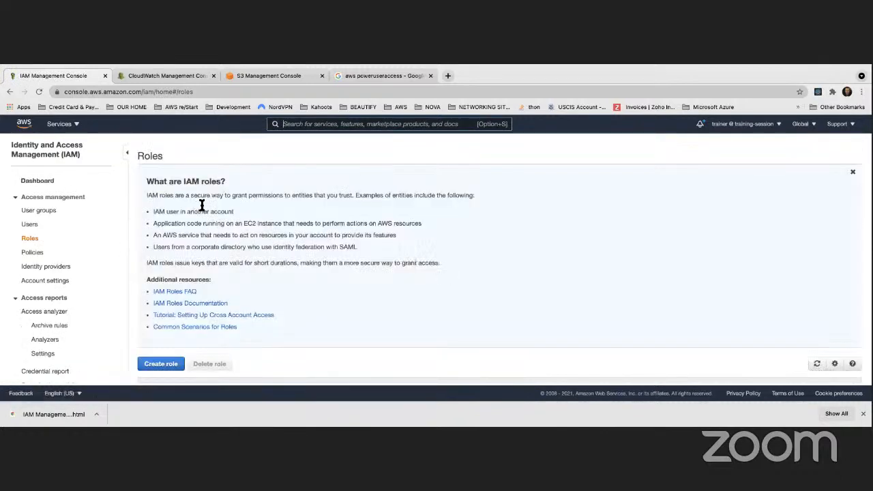
scroll(208, 330, down, 3)
click(181, 233)
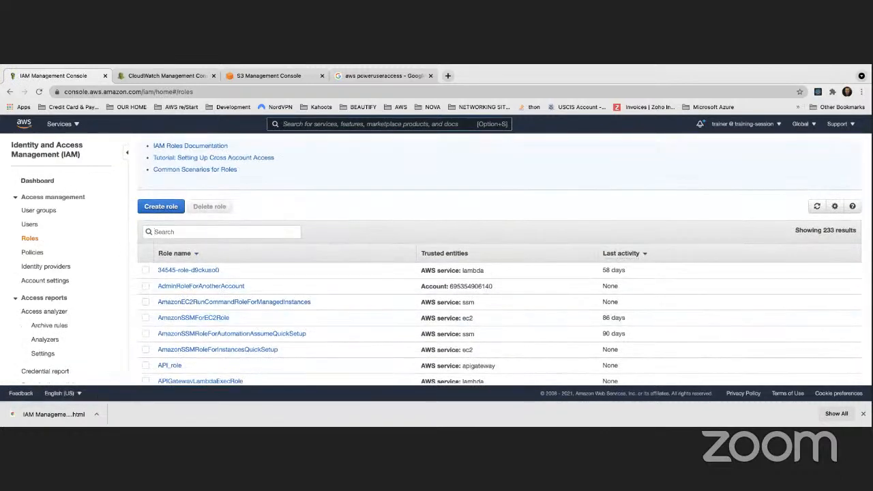
text(ssi)
key(BackSpace)
key(BackSpace)
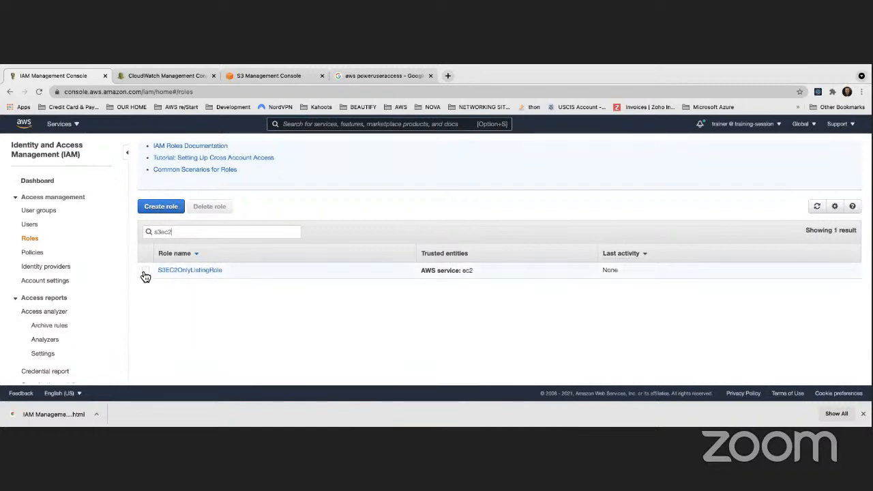
click(213, 207)
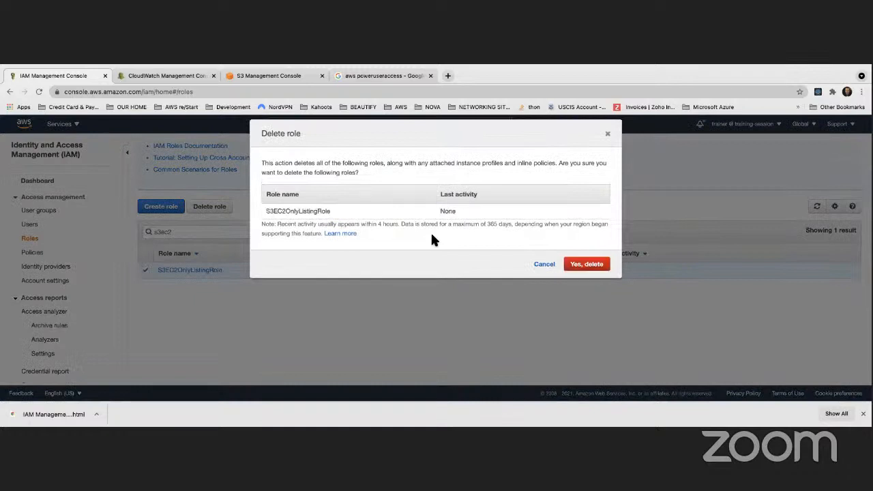
click(568, 261)
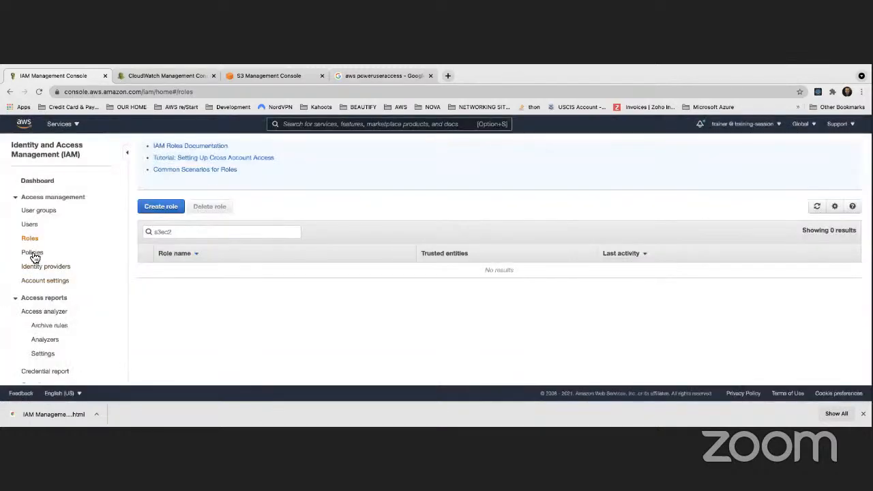
- Filter the IAM policies by s3li and delete the customer managed policy S3ListingPolicy
click(32, 253)
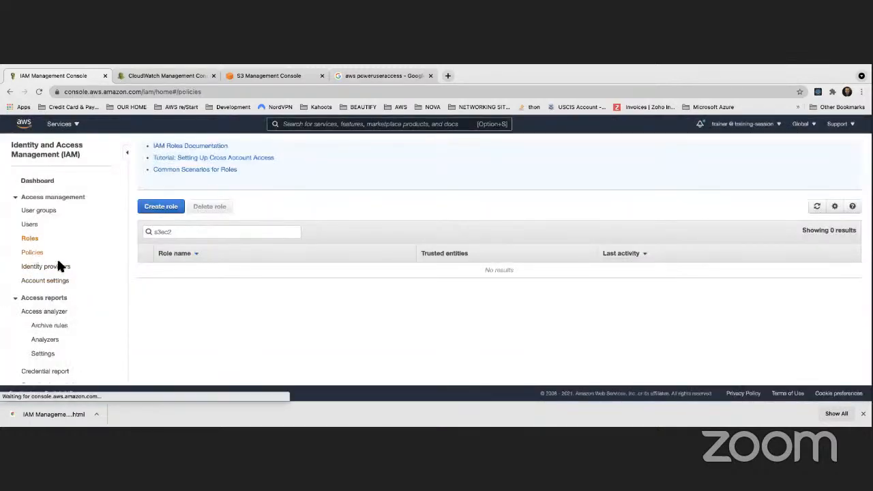
click(234, 176)
text(s)
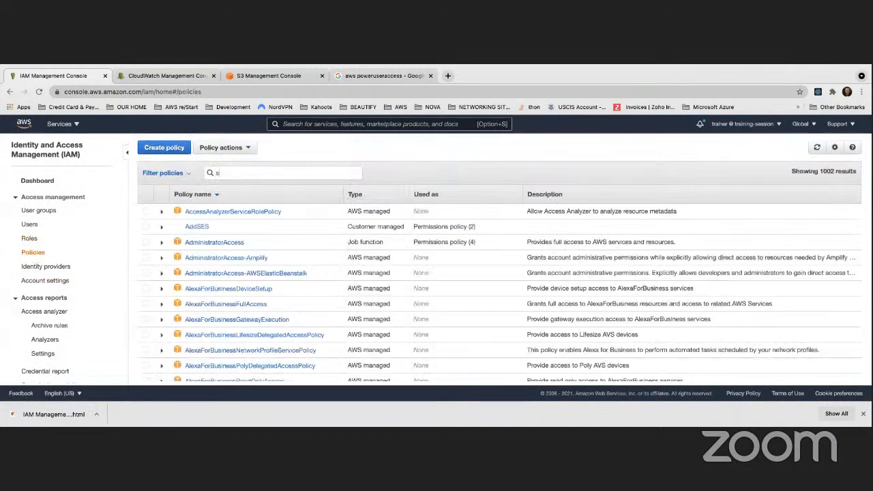
text(3li)
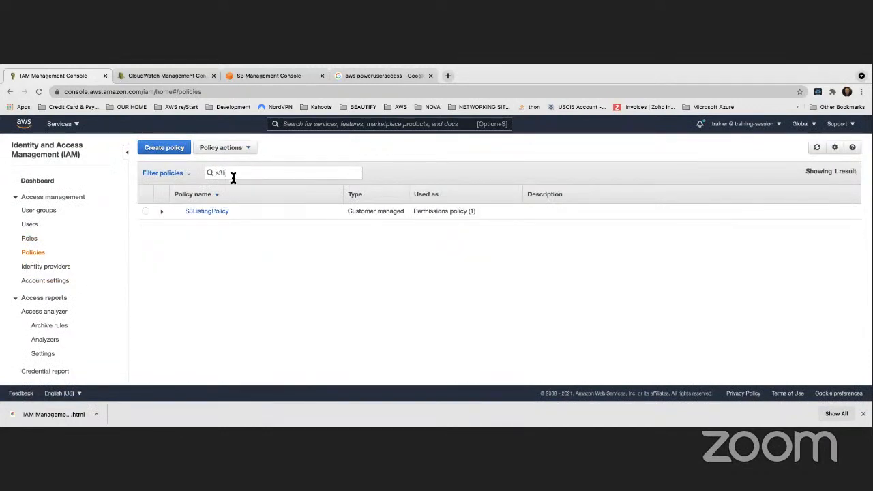
click(145, 212)
click(248, 148)
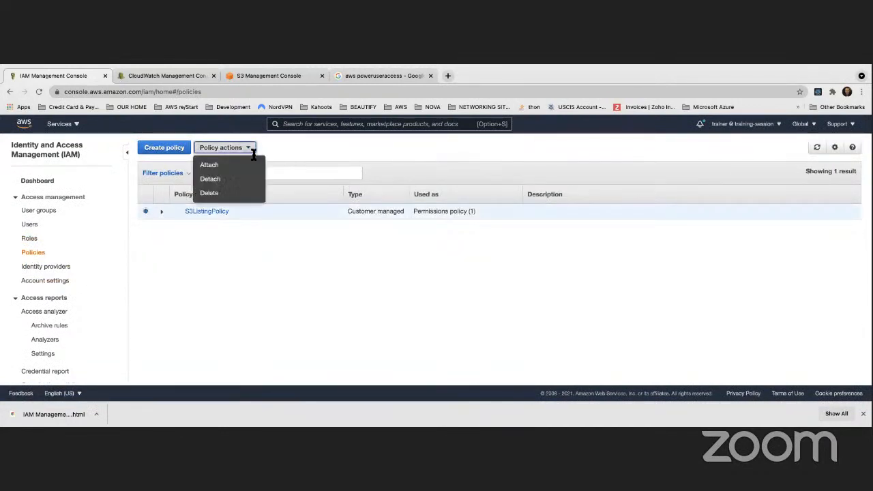
click(210, 193)
click(550, 226)
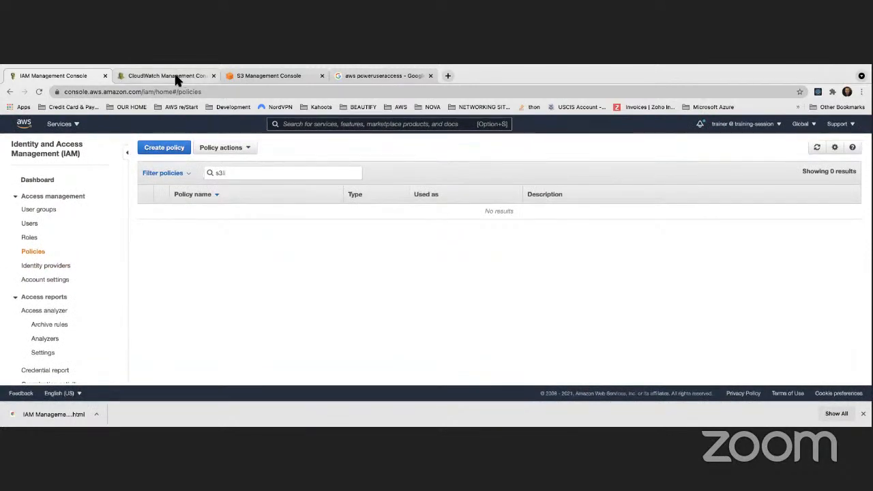
- Reload the signed-out S3 console page and open the CloudTrail service from there
click(249, 75)
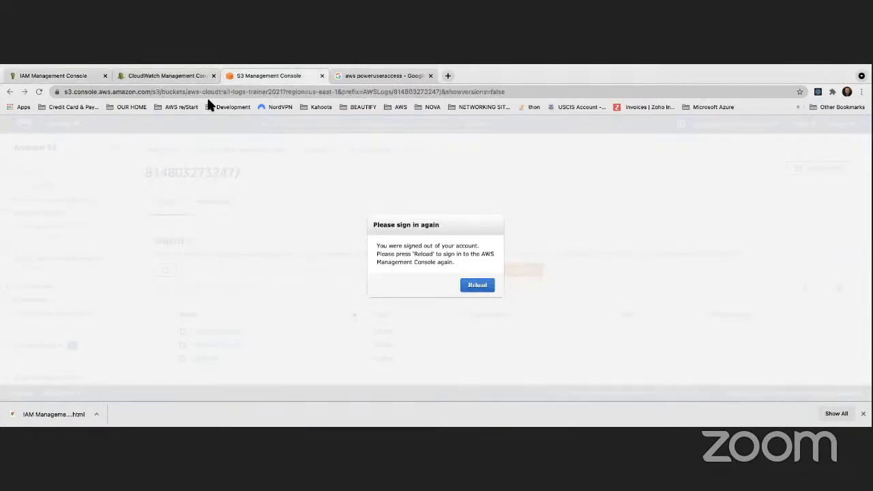
click(477, 285)
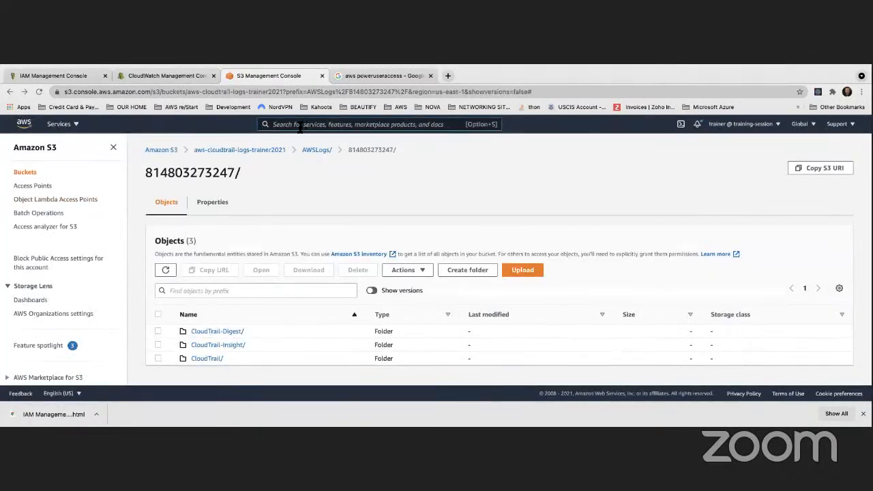
text(cloud)
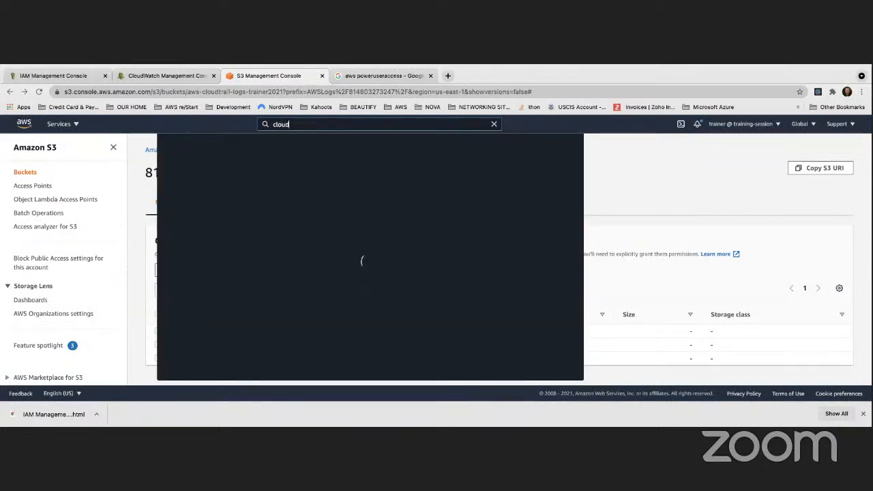
text(trail)
key(Return)
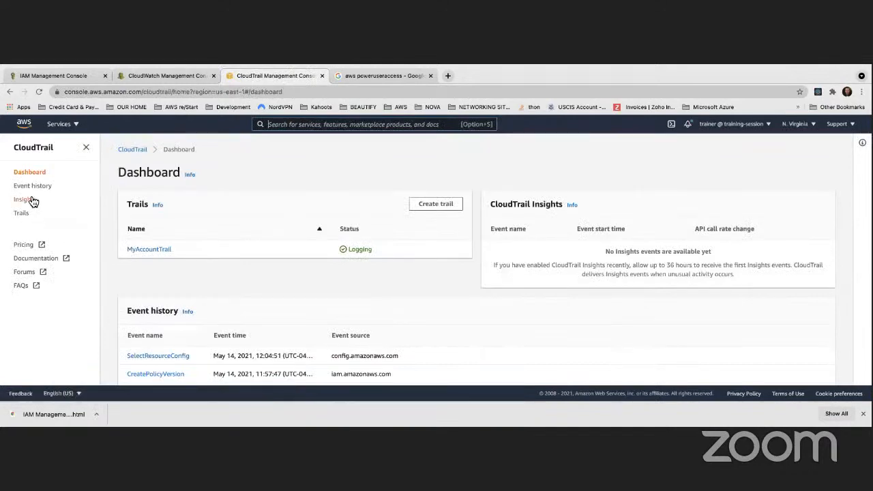
- Refresh CloudTrail's event history to check for recent events, and open the list of trails
click(31, 185)
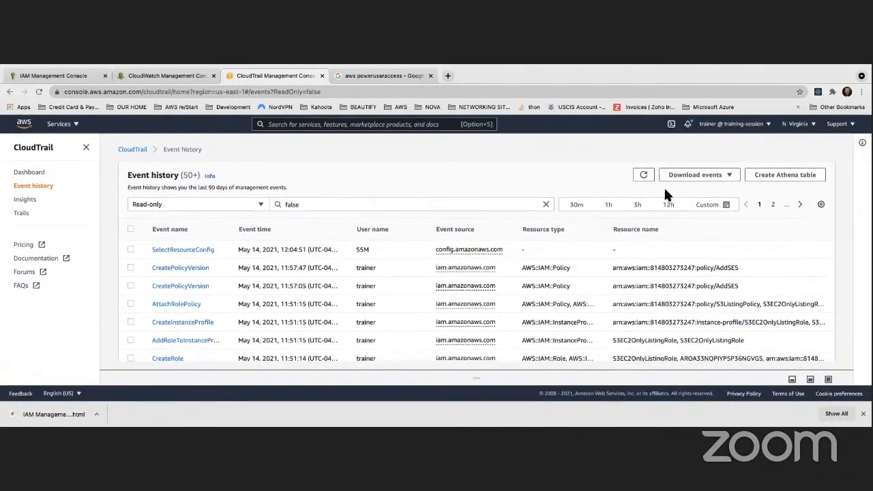
click(643, 176)
click(17, 213)
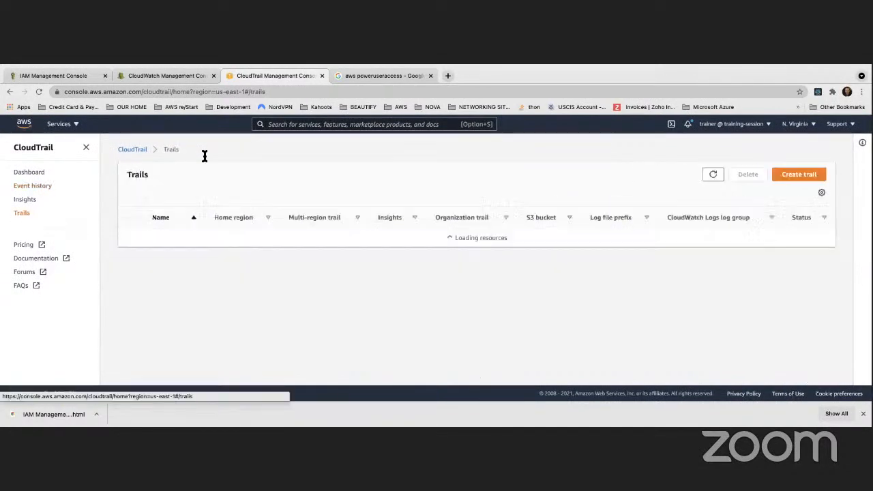
- Reload the signed-out CloudWatch console page and open the S3 service from there
click(163, 74)
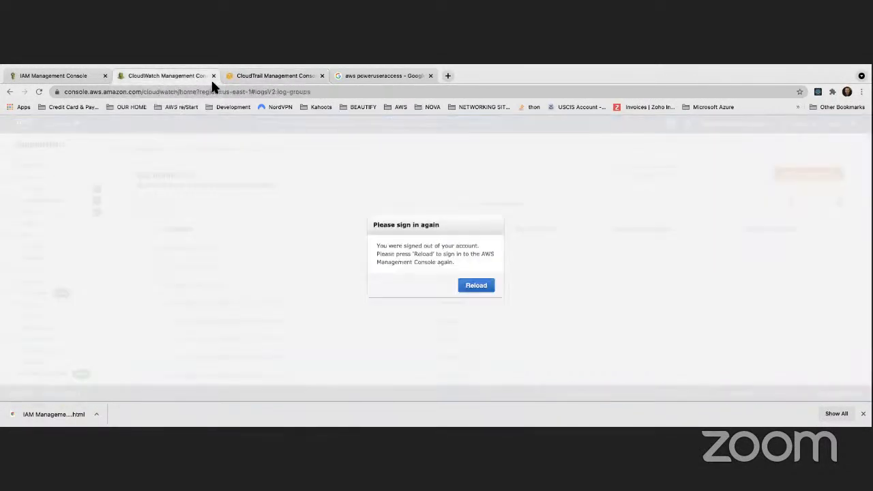
click(481, 290)
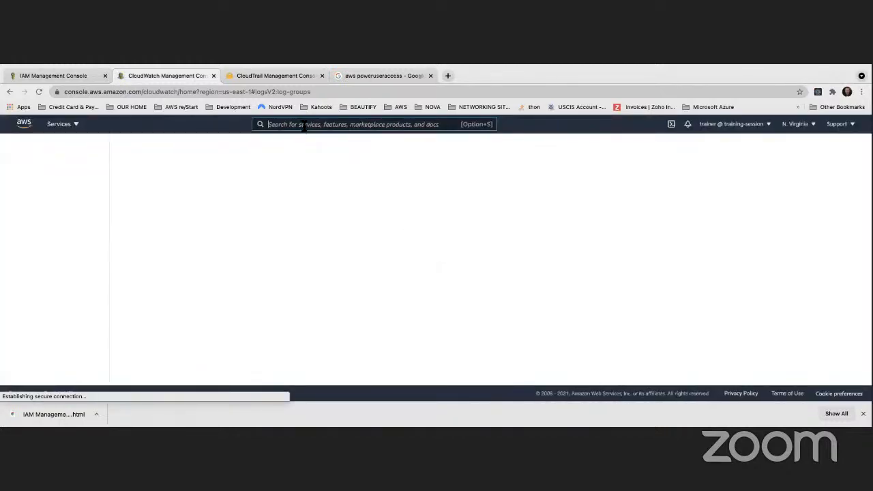
text(s3)
click(300, 195)
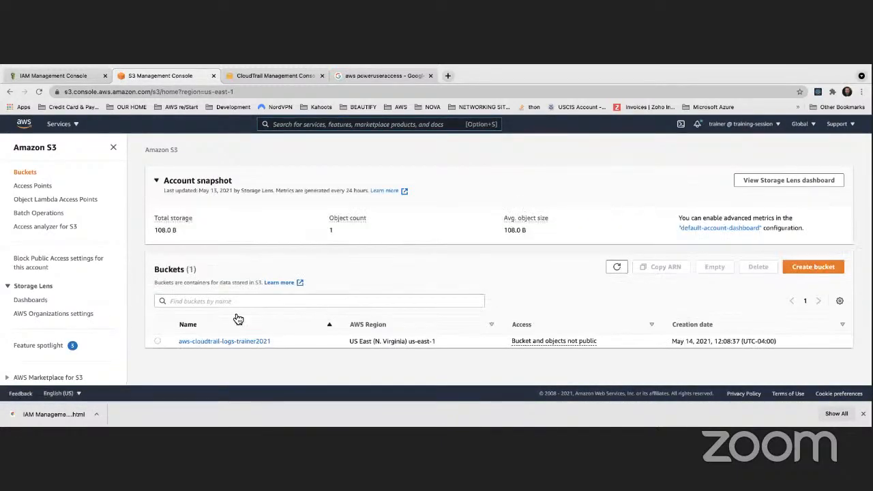
- Open the bucket aws-cloudtrail-logs-trainer2021 and browse through AWSLogs, the account folder and CloudTrail to us-east-1/2021/05/14
click(213, 341)
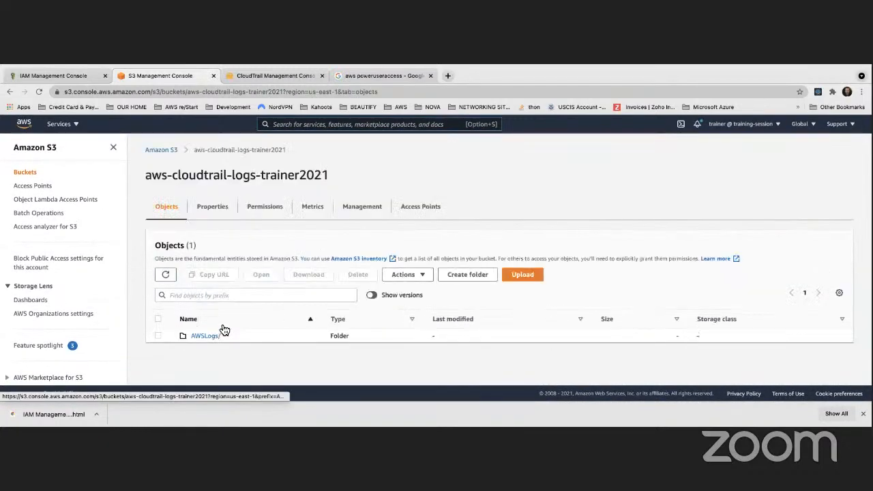
click(206, 333)
click(231, 332)
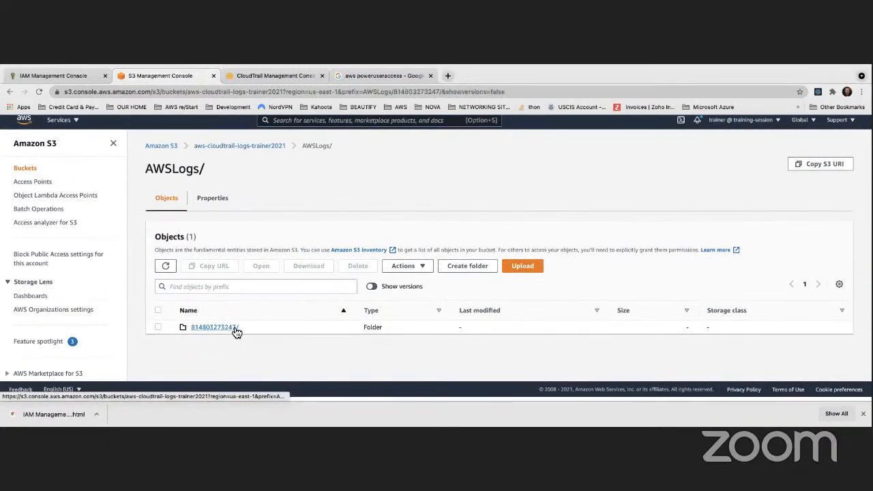
click(206, 358)
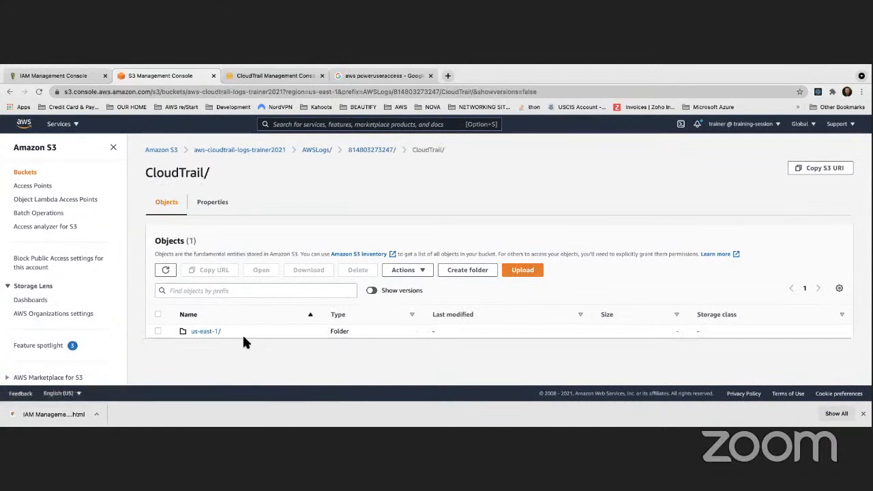
click(206, 332)
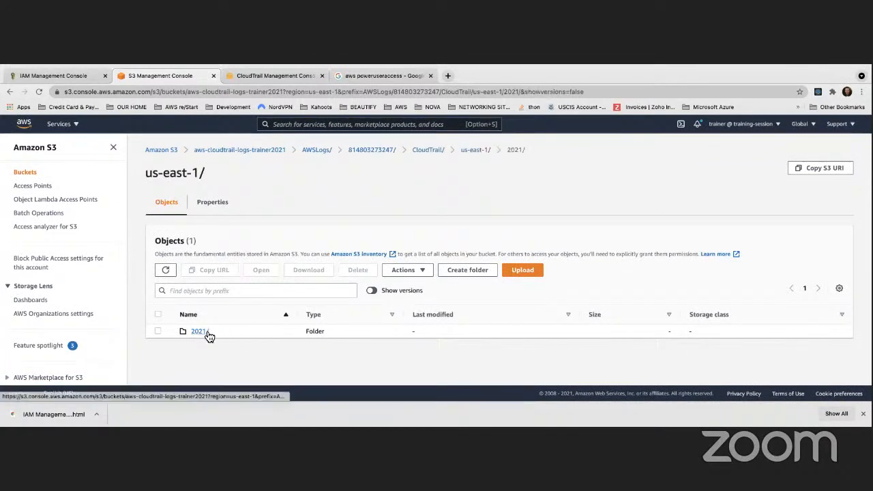
click(207, 335)
click(198, 332)
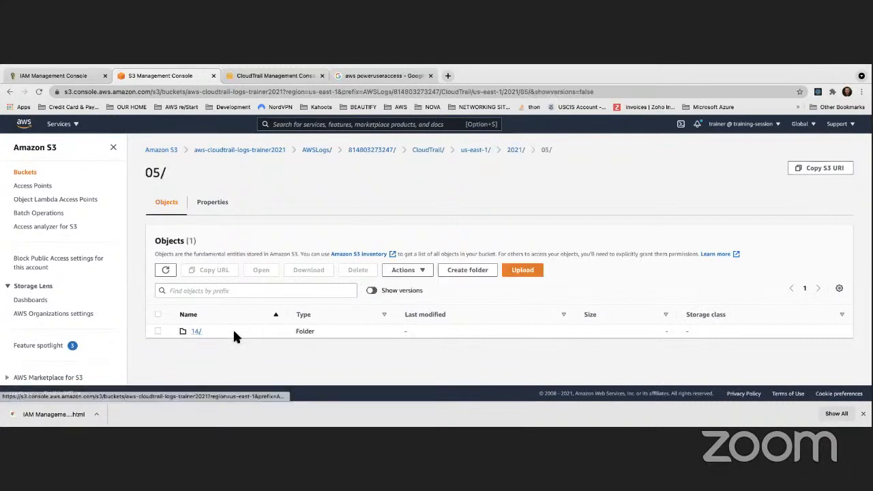
click(198, 332)
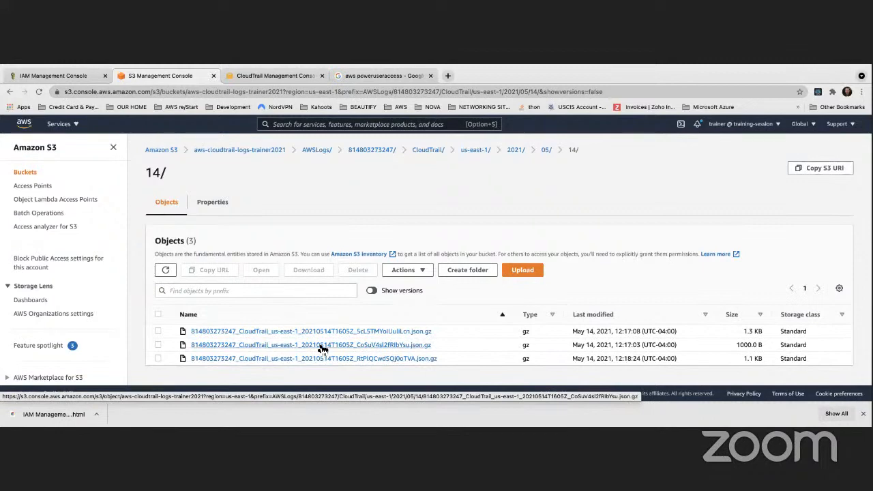
- Open the first CloudTrail log file and examine its object overview, management, storage class and server-side encryption settings
click(357, 331)
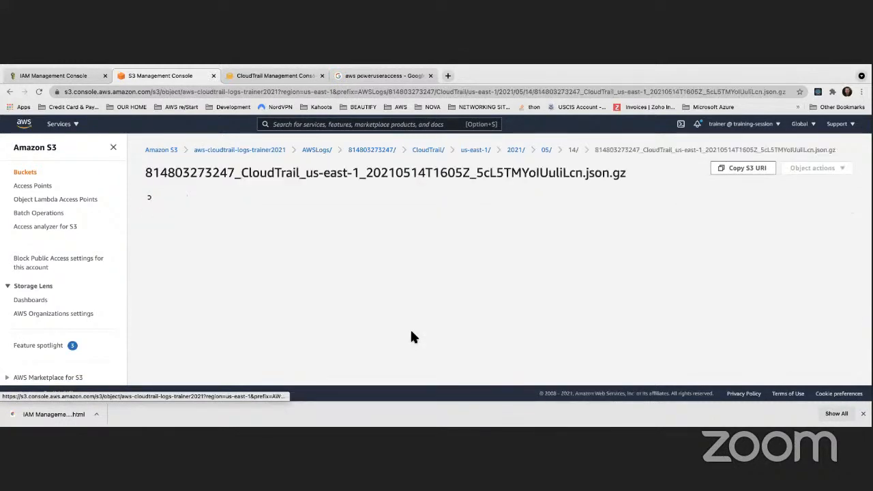
scroll(434, 294, down, 5)
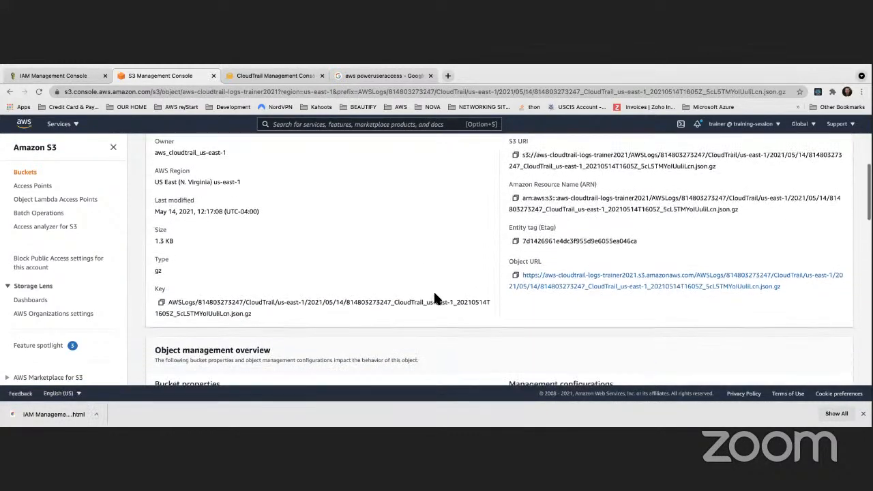
scroll(436, 298, down, 4)
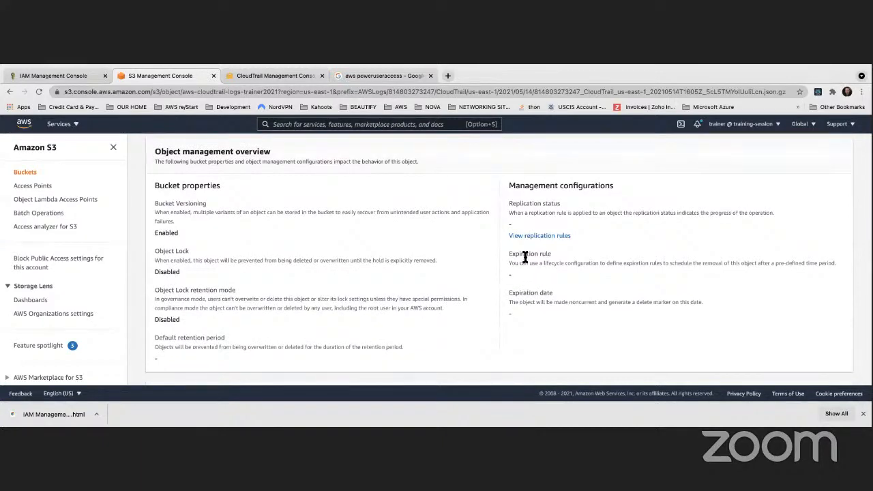
scroll(524, 258, up, 3)
scroll(524, 258, down, 5)
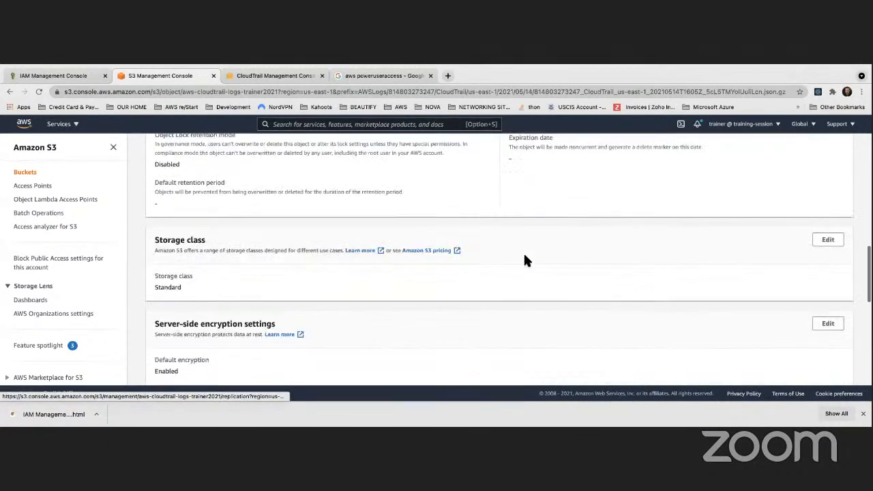
scroll(525, 260, down, 2)
double_click(166, 232)
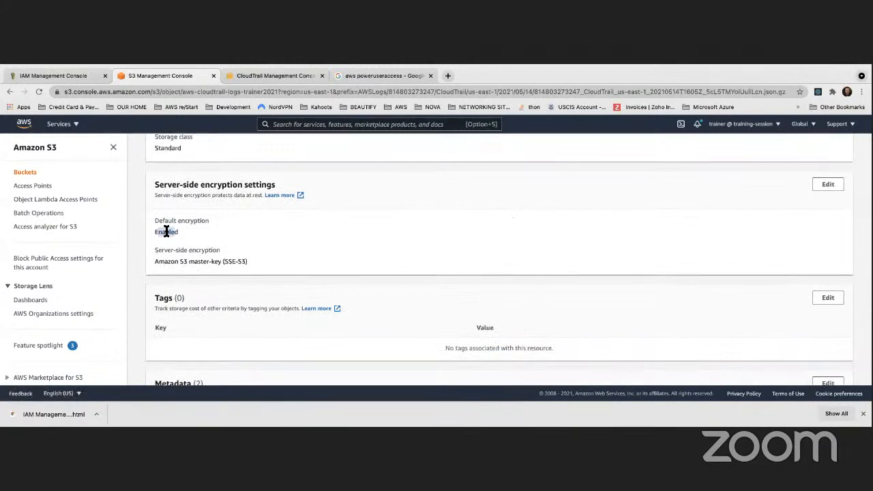
scroll(177, 232, up, 3)
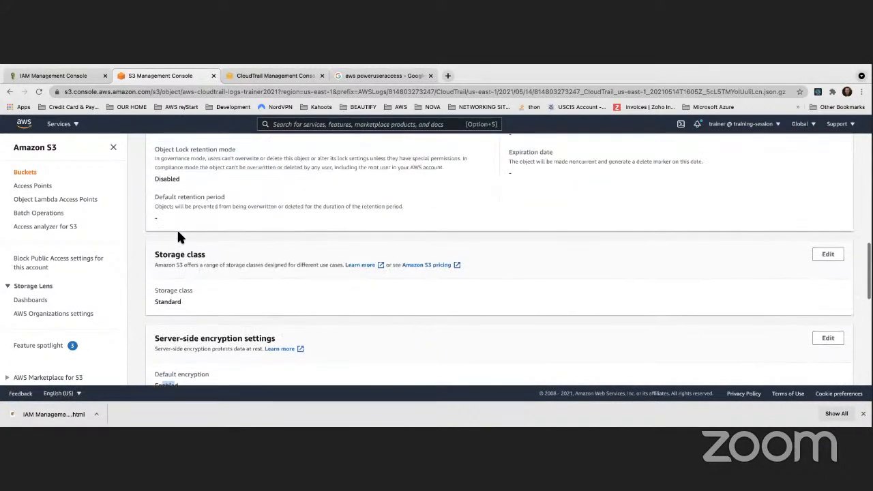
- Reopen the bucket aws-cloudtrail-logs-trainer2021 with object versions shown and browse back to the CloudTrail folder us-east-1/2021/05/14
click(25, 173)
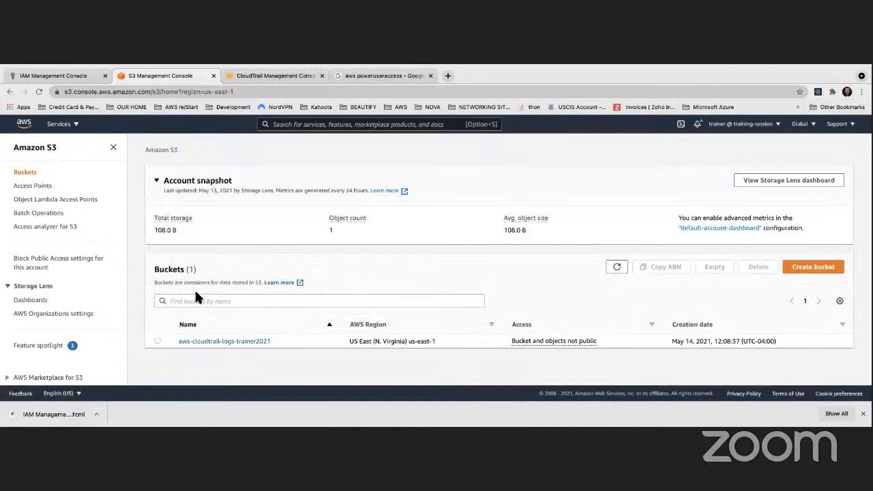
click(262, 341)
click(386, 292)
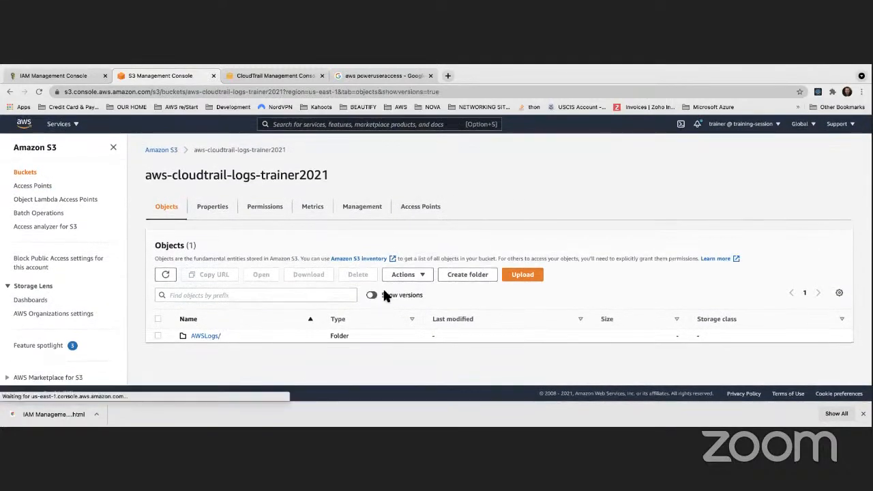
click(204, 335)
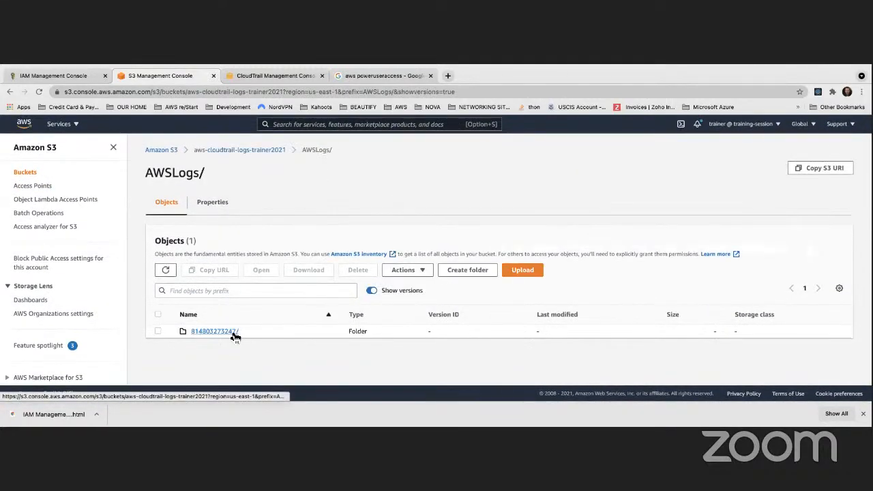
click(229, 332)
click(207, 358)
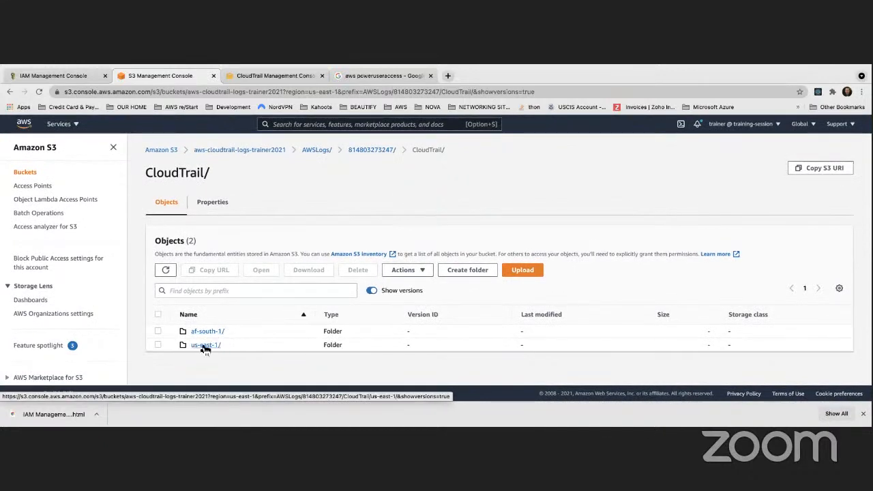
click(206, 346)
click(210, 336)
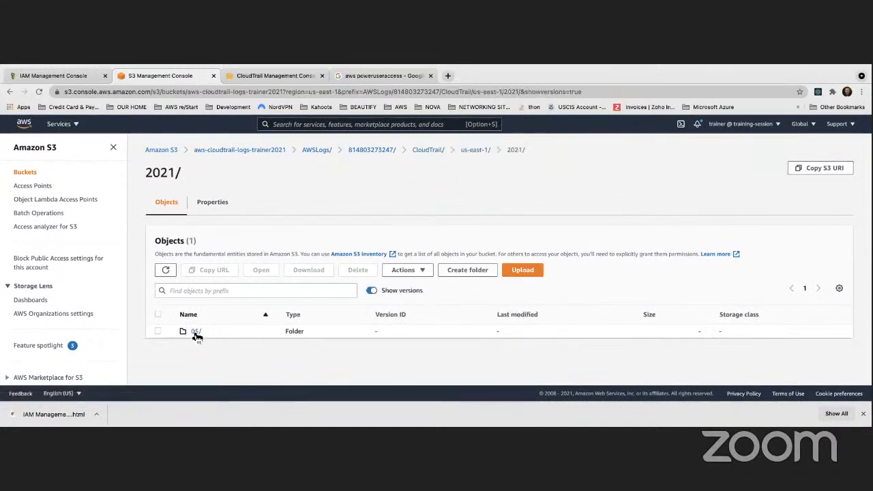
click(197, 333)
click(196, 331)
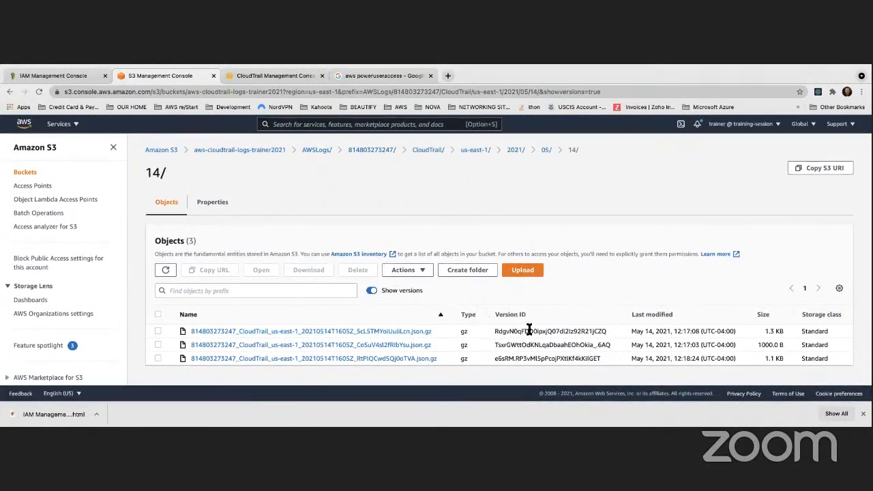
- Hide the object versions and review the log files listed in folder 14
click(371, 290)
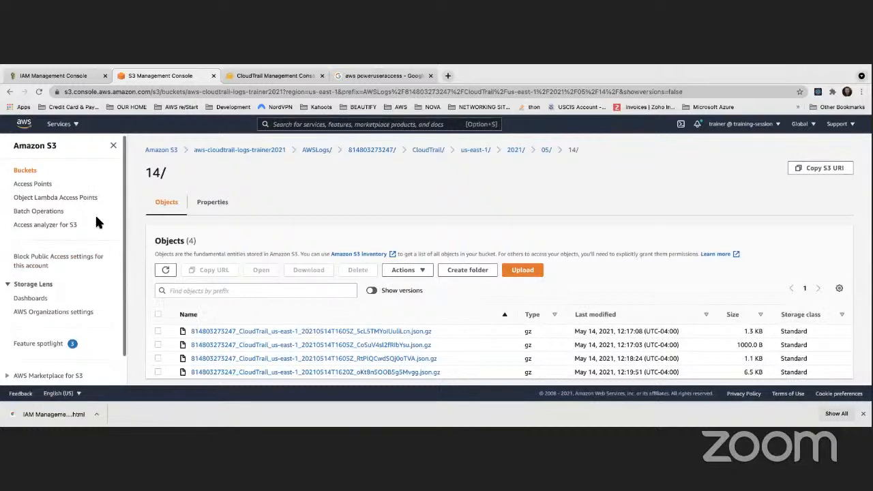
scroll(173, 139, down, 1)
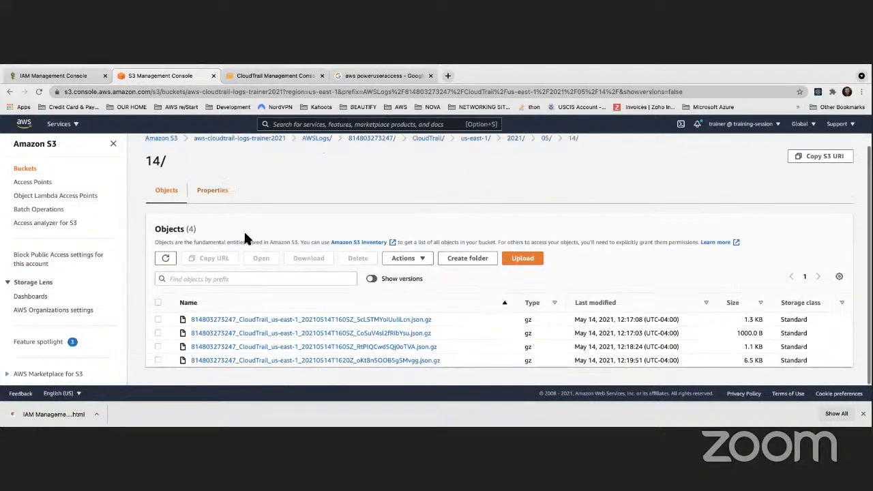
scroll(248, 303, up, 1)
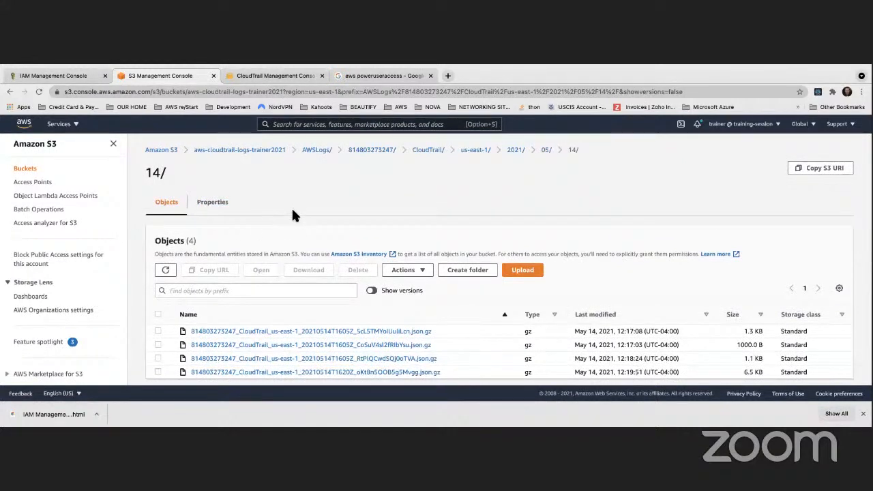
- Switch back to the CloudTrail trails list and delete the trail MyAccountTrail
click(287, 76)
click(127, 243)
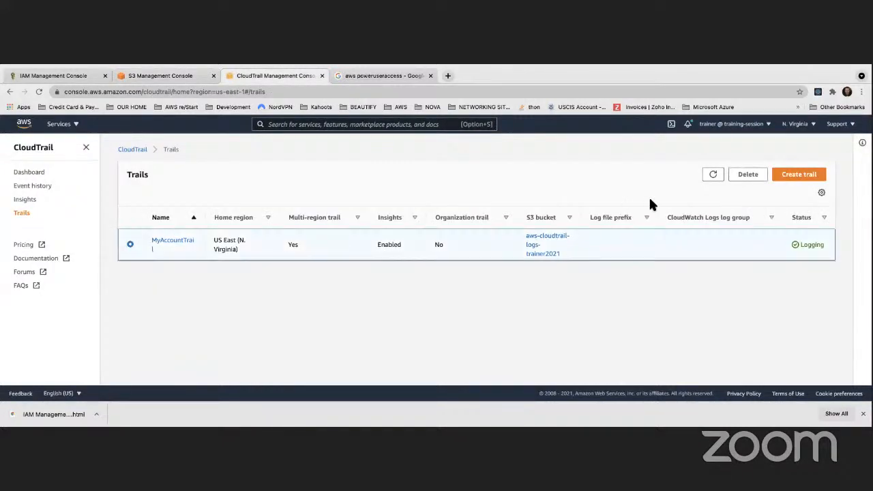
click(750, 179)
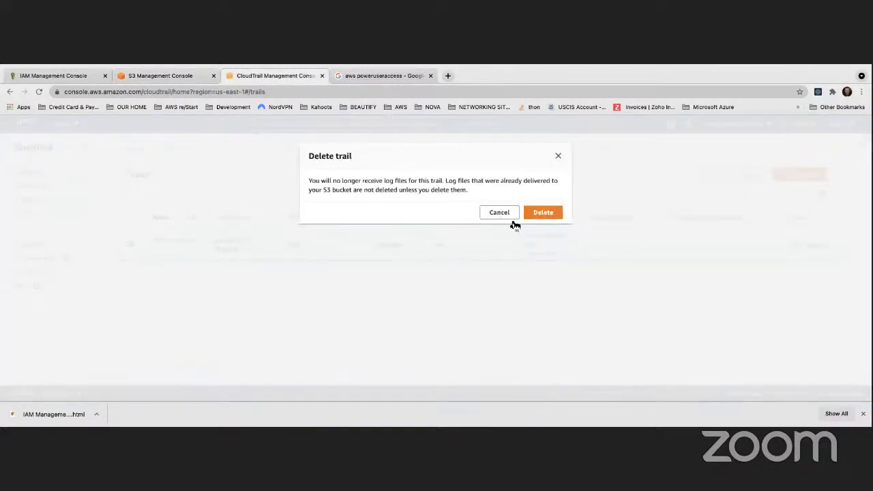
click(543, 212)
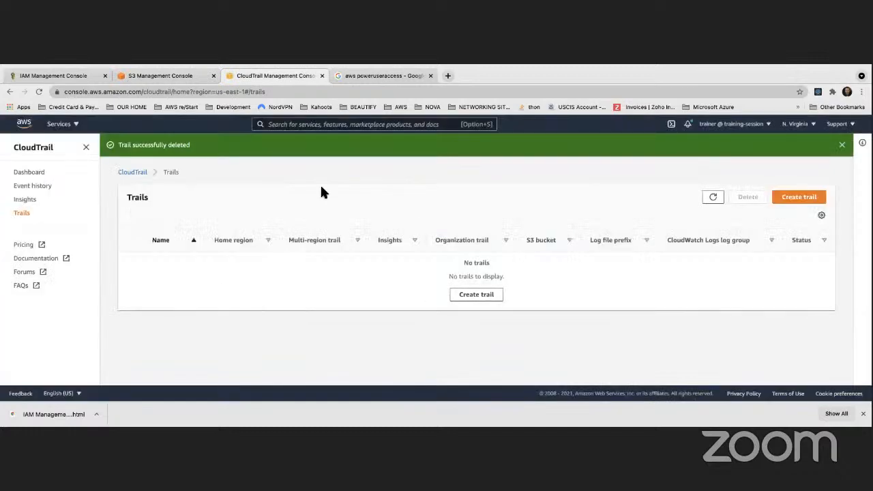
- Return to S3 folder 14 and delete all four CloudTrail log files, entering delete as the confirmation
click(176, 77)
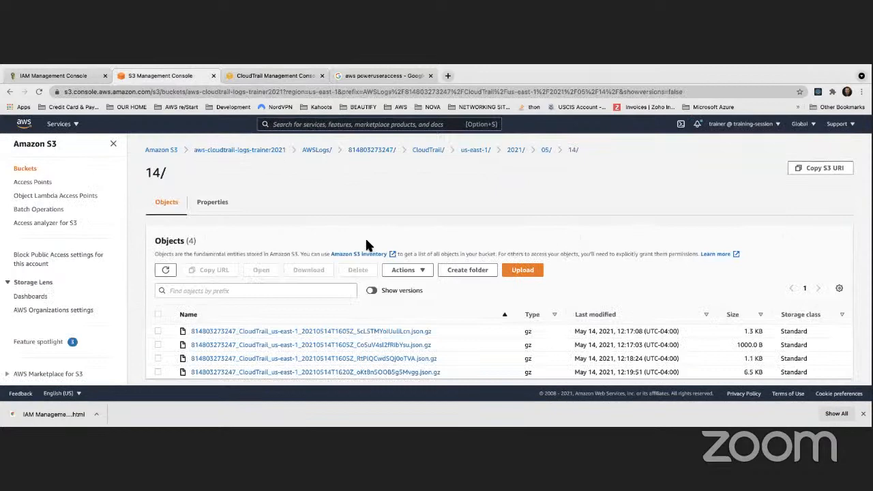
scroll(351, 244, down, 1)
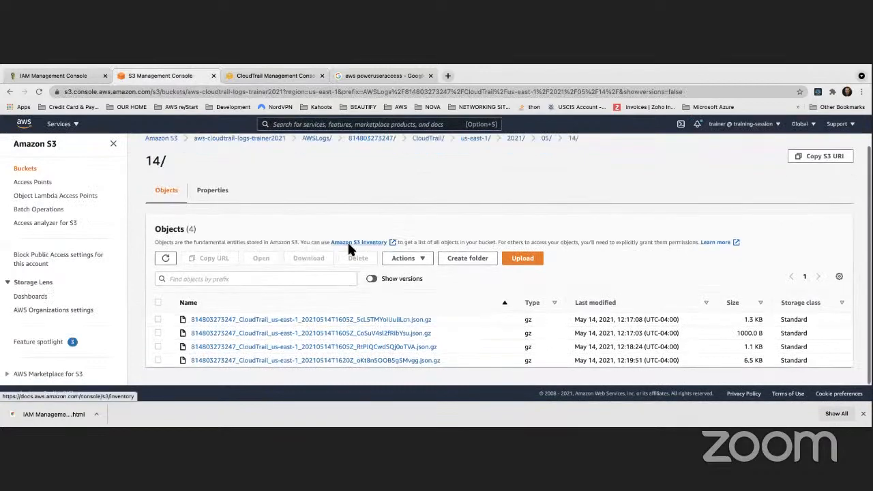
click(157, 319)
click(156, 333)
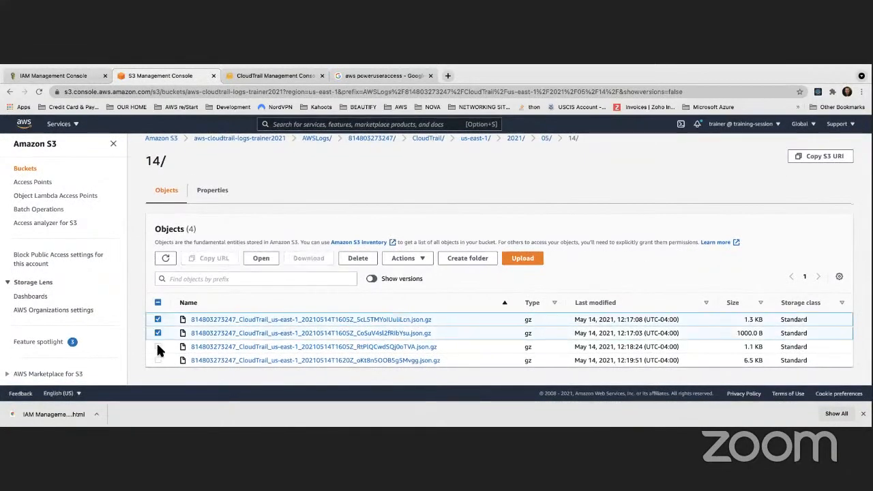
click(157, 346)
click(159, 359)
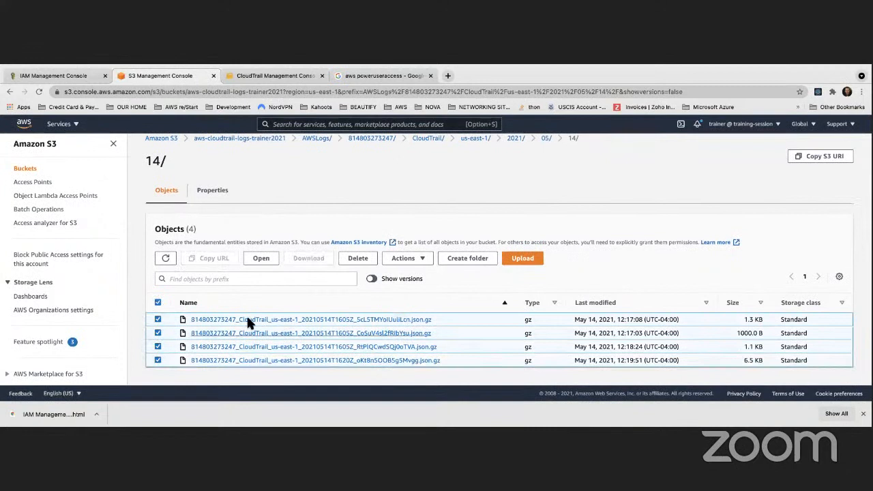
click(361, 259)
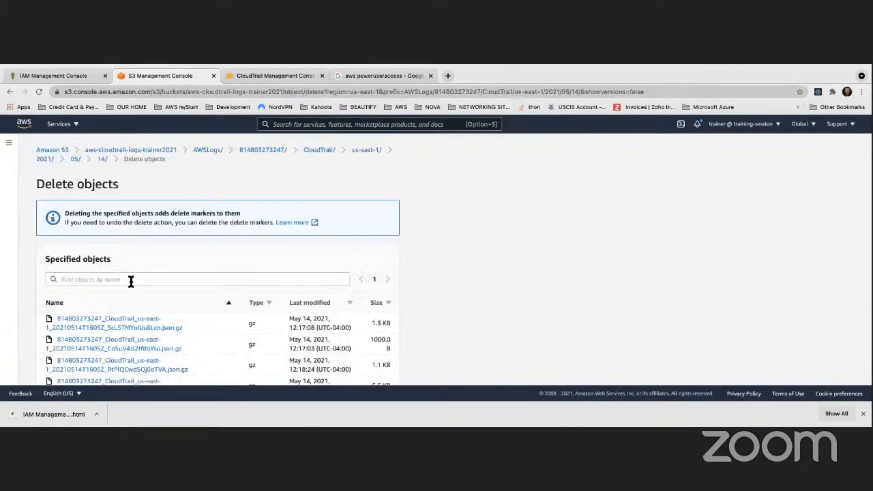
scroll(132, 294, down, 3)
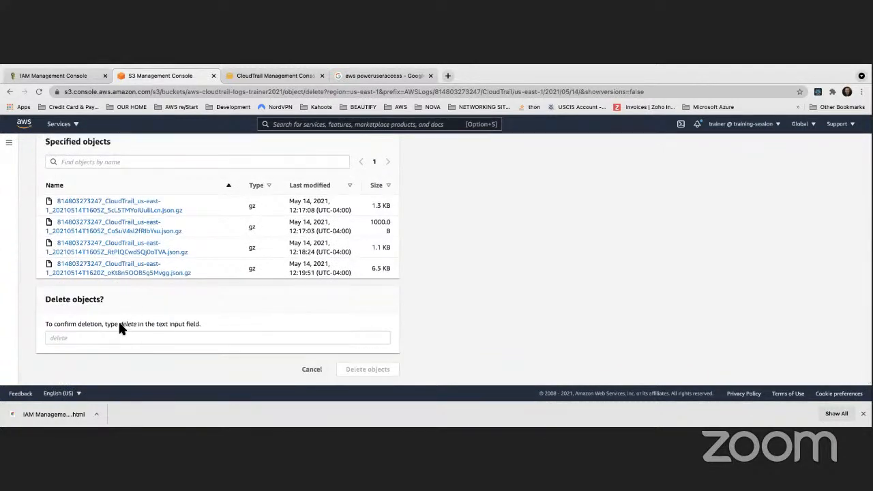
click(117, 337)
text(delet)
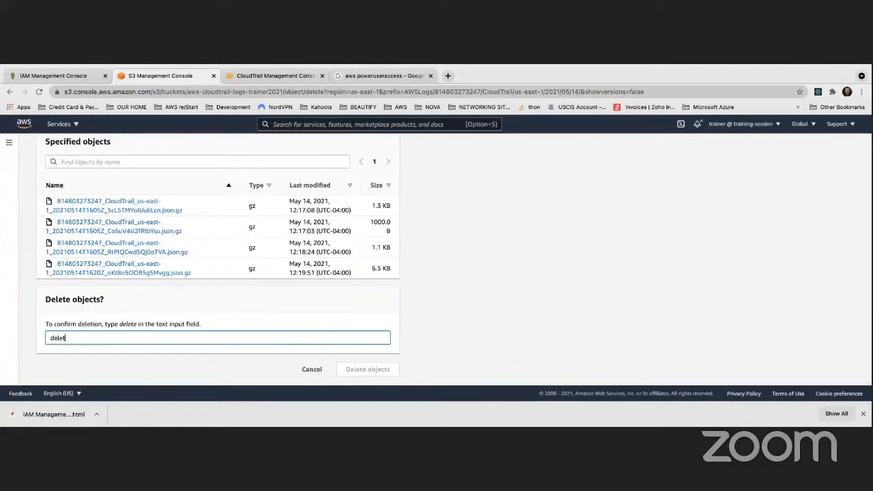
text(e)
click(371, 377)
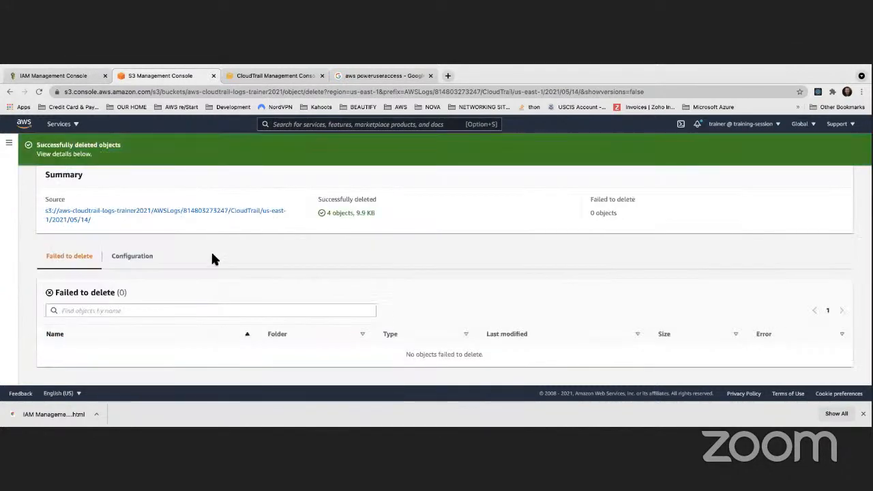
- Reopen S3 folder 14 and delete the one remaining CloudTrail log file, entering delete as the confirmation
scroll(217, 255, up, 2)
scroll(221, 254, down, 1)
scroll(223, 254, left, 1)
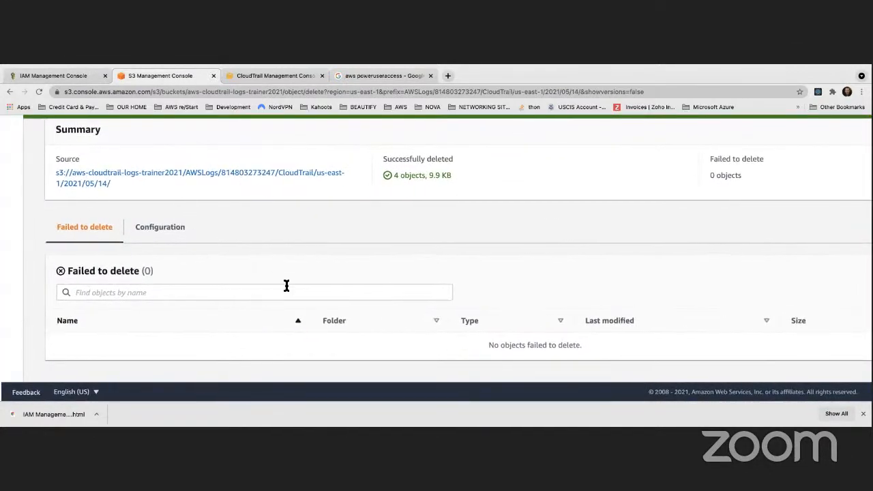
click(156, 173)
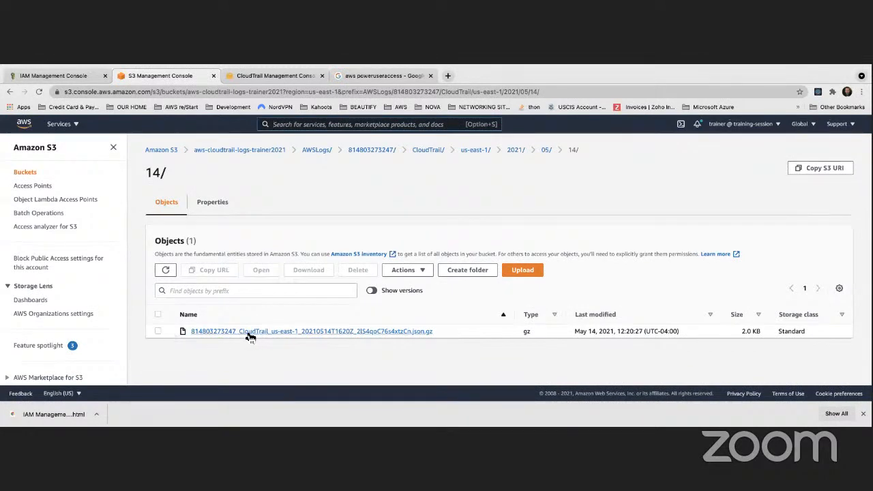
click(158, 331)
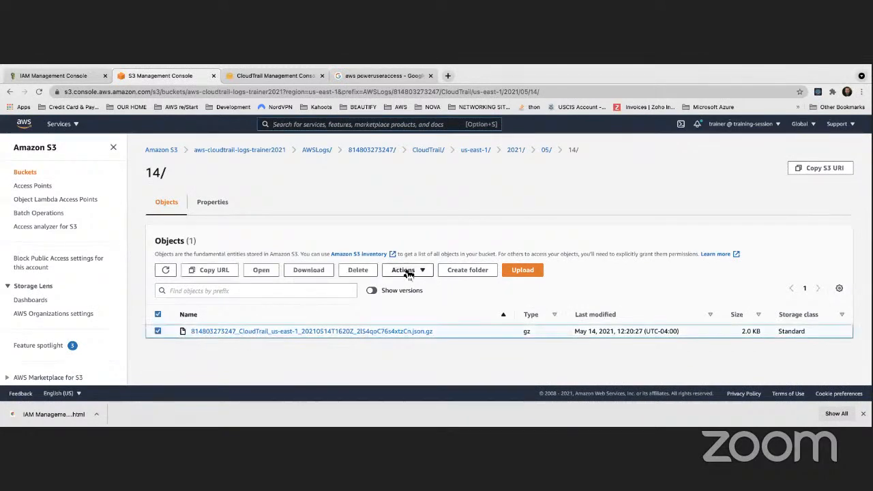
click(357, 270)
scroll(205, 307, down, 2)
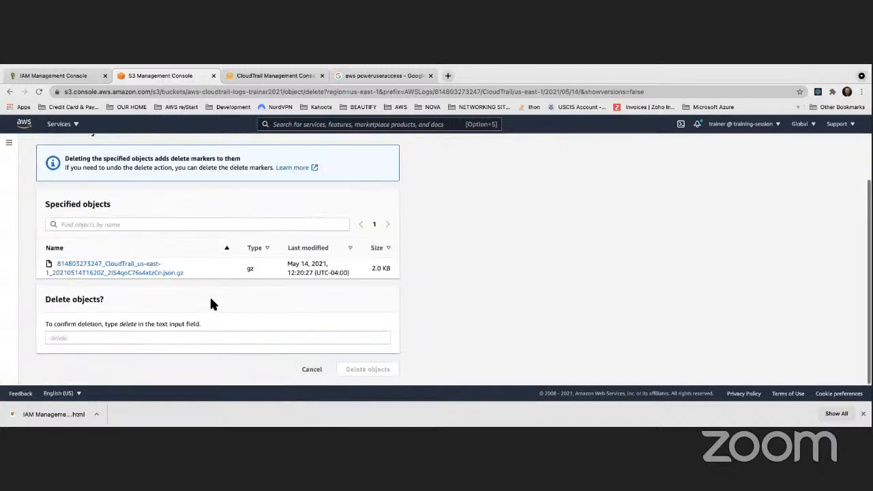
click(109, 339)
text(delete)
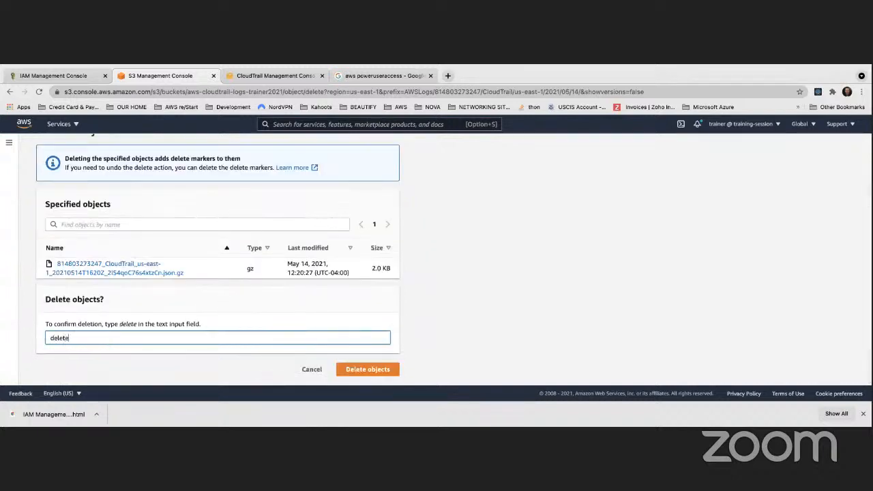
click(361, 372)
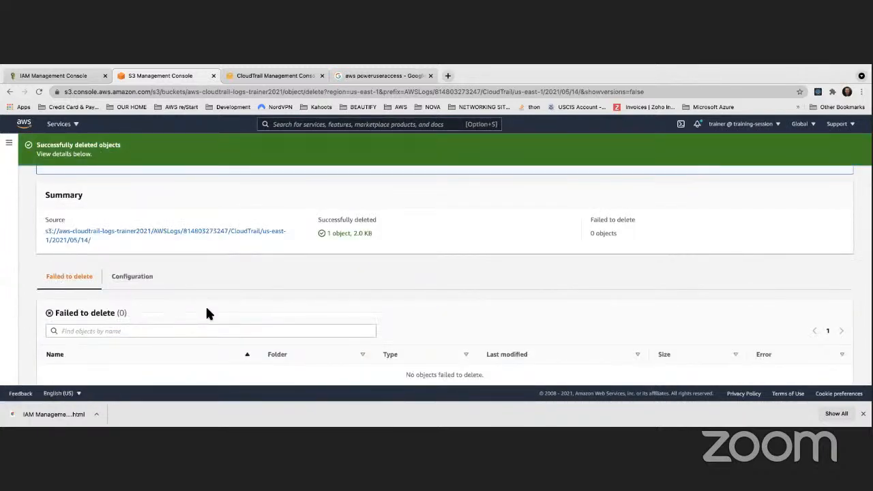
- Recheck folder 14 for leftover objects and select the bucket name aws-cloudtrail-logs-trainer2021 in the S3 bucket list
scroll(203, 302, down, 1)
click(95, 211)
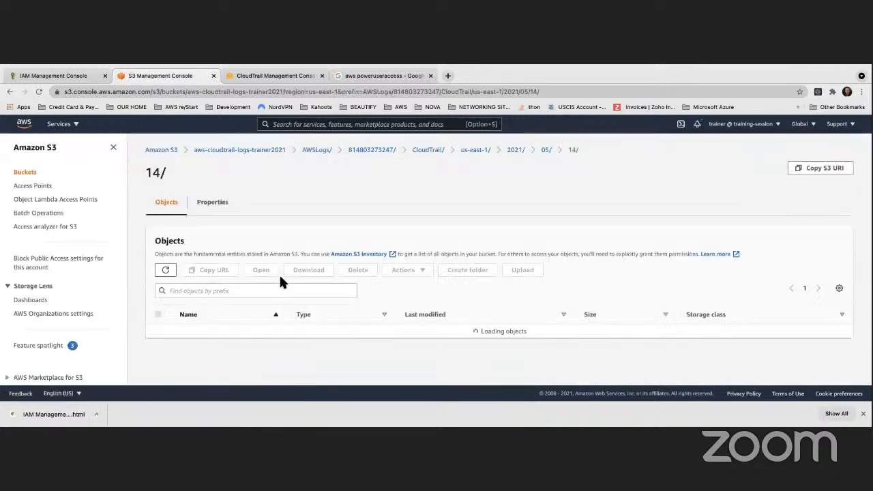
scroll(279, 281, down, 1)
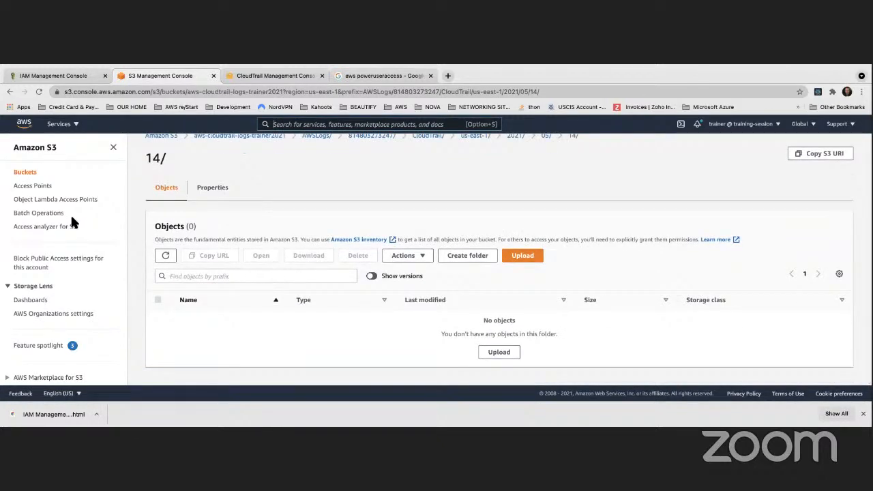
click(26, 172)
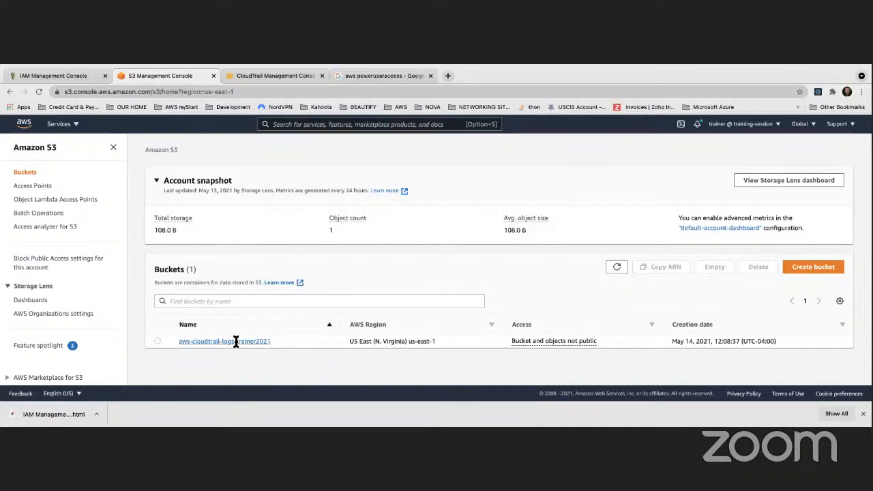
drag(272, 341, 180, 340)
- Switch to the terminal, enlarge its text and clear the old output with the clear command
key(ctrl+Left)
mouse_move(509, 427)
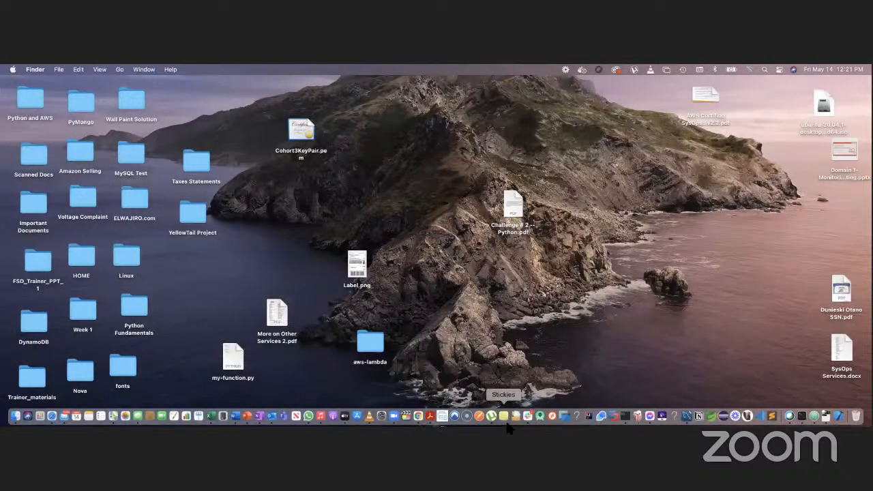
click(626, 416)
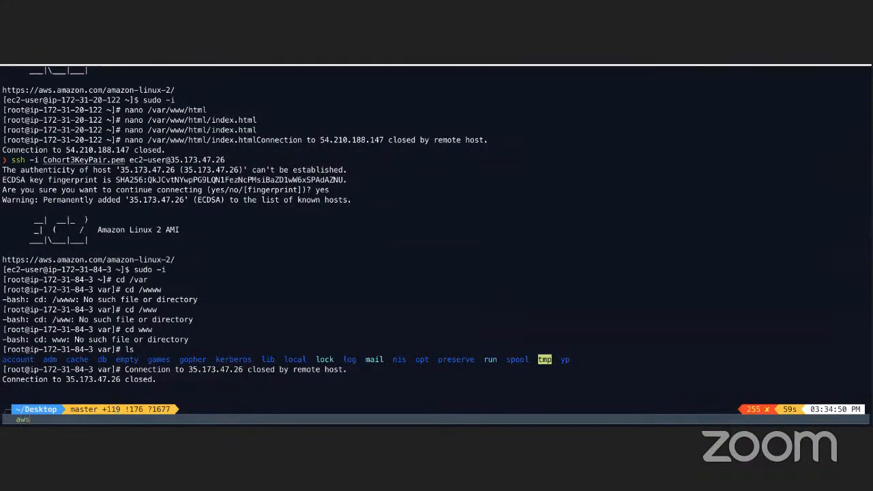
key(BackSpace)
text(clear)
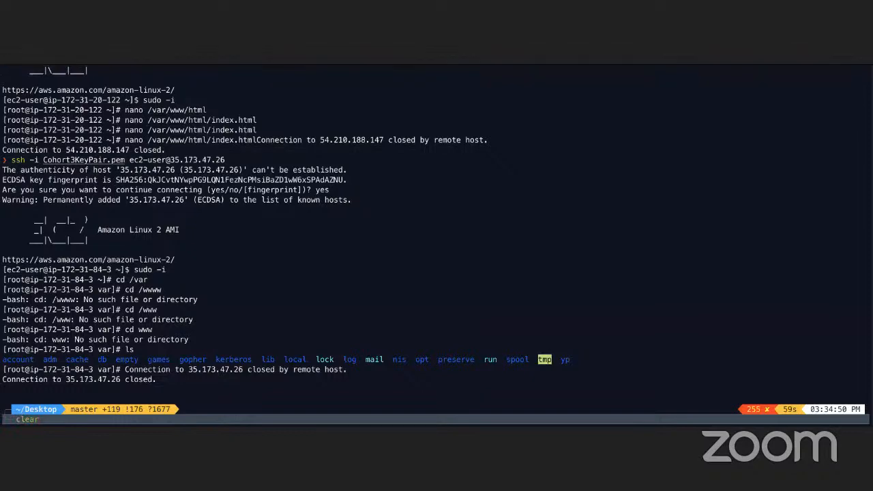
key(Return)
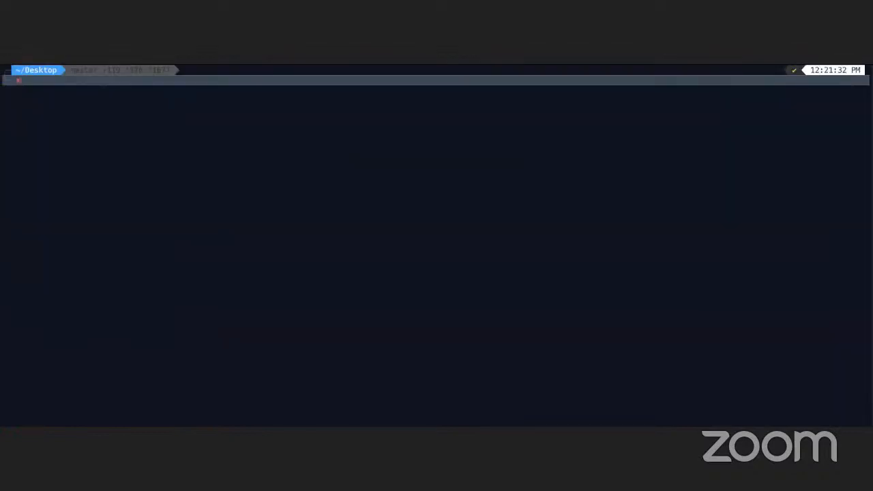
key(super+plus)
key(super+plus)
key(super+plus)
key(super+plus)
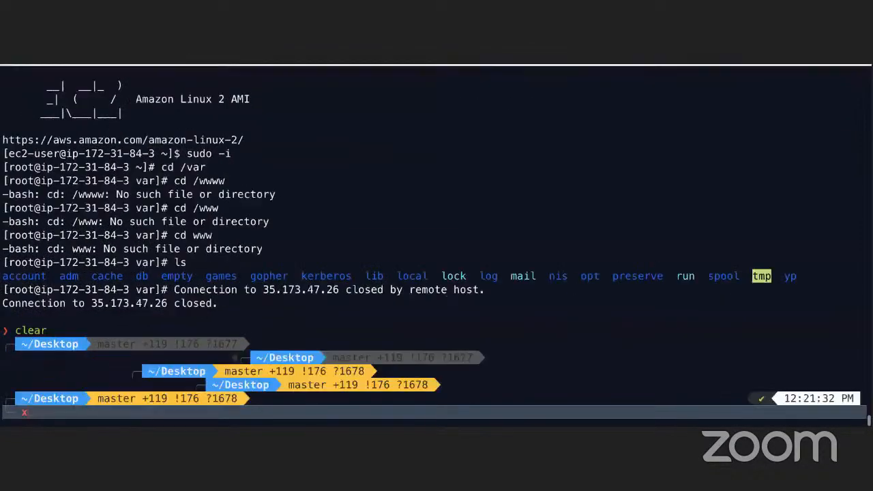
text(clear)
key(Return)
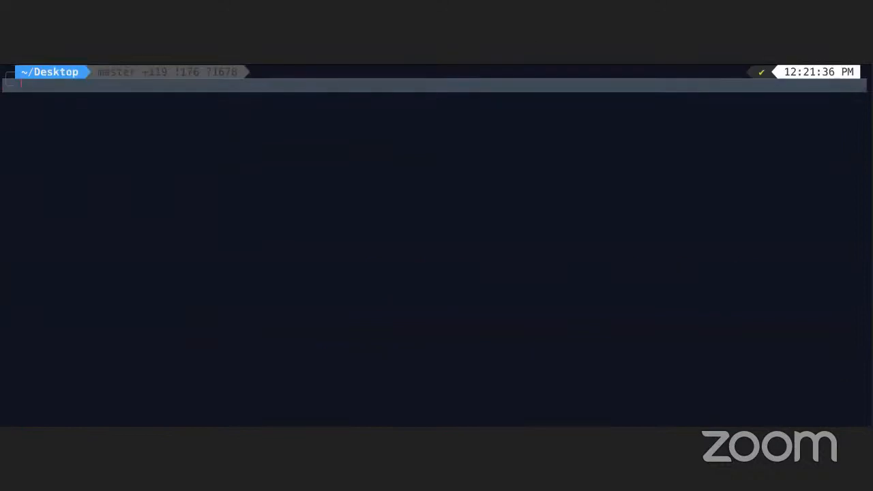
- Begin the AWS CLI bucket removal command with aws s3 rb s3://
text(aws s3 r)
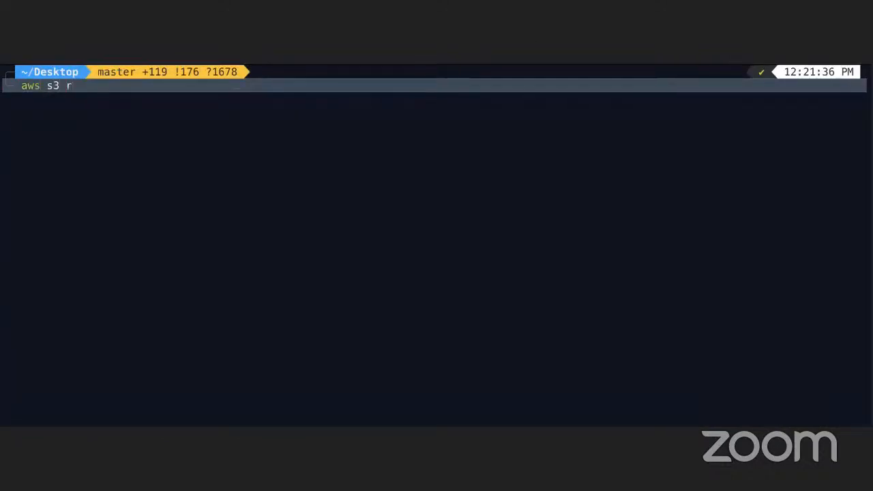
text(b se)
text(://)
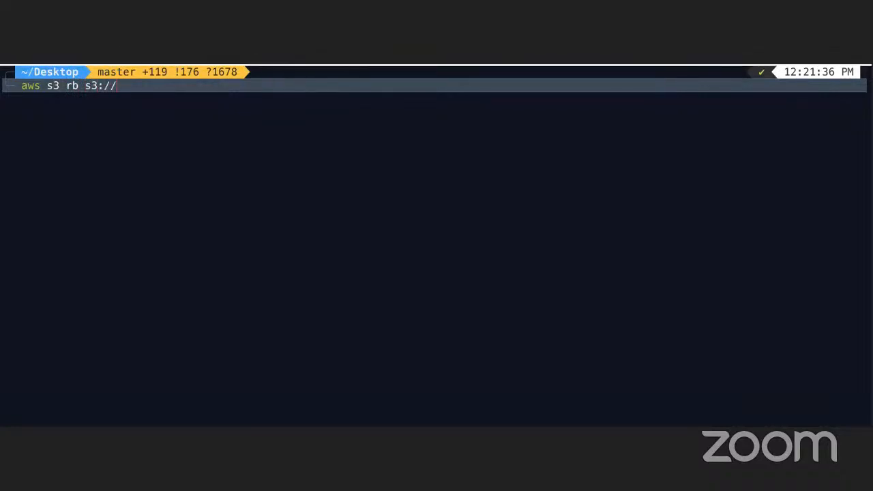
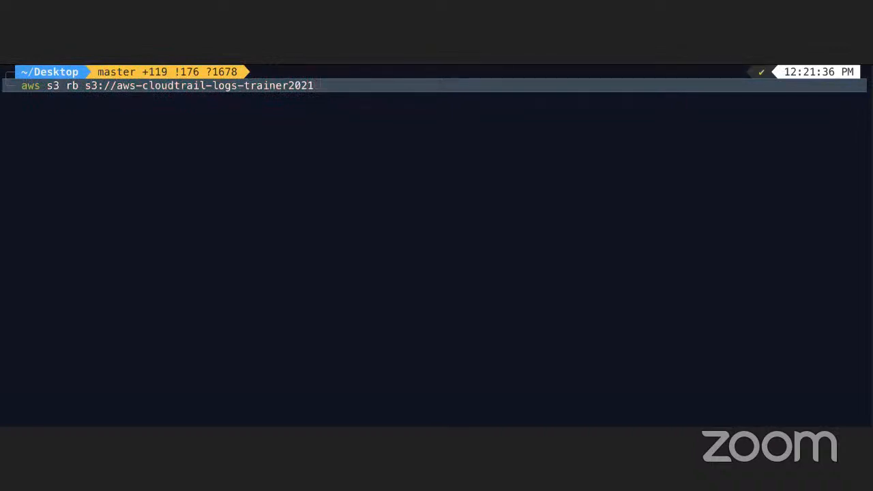
- Add the --force option to the aws s3 rb command for s3://aws-cloudtrail-logs-trainer2021 and run it
text(--force)
key(Return)
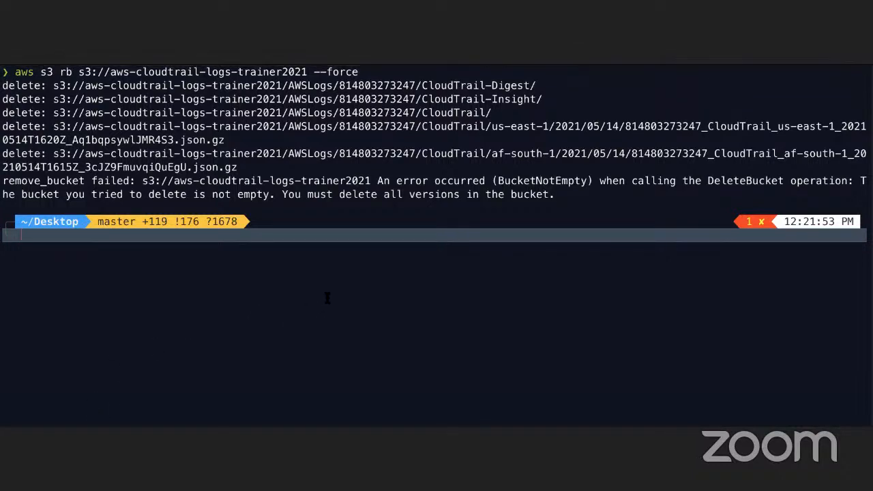
- Switch to the S3 console in the browser, open bucket aws-cloudtrail-logs-trainer2021, show object versions and select the AWSLogs folder
key(ctrl+Right)
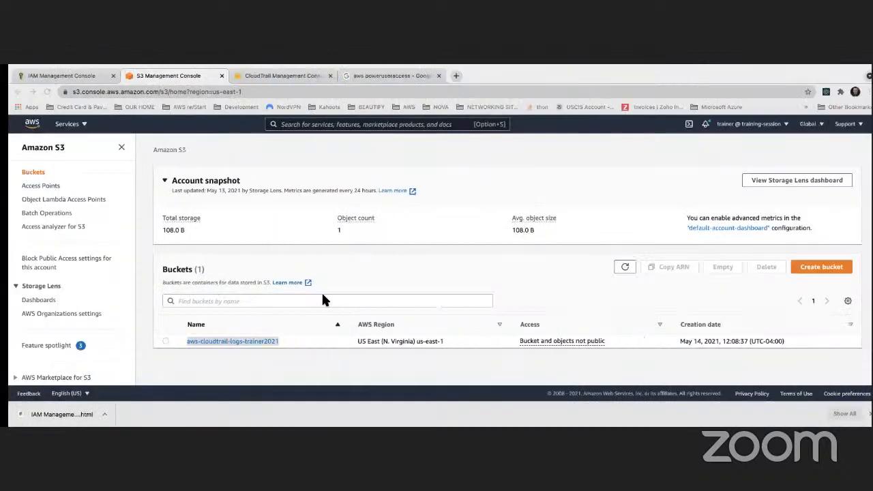
click(231, 341)
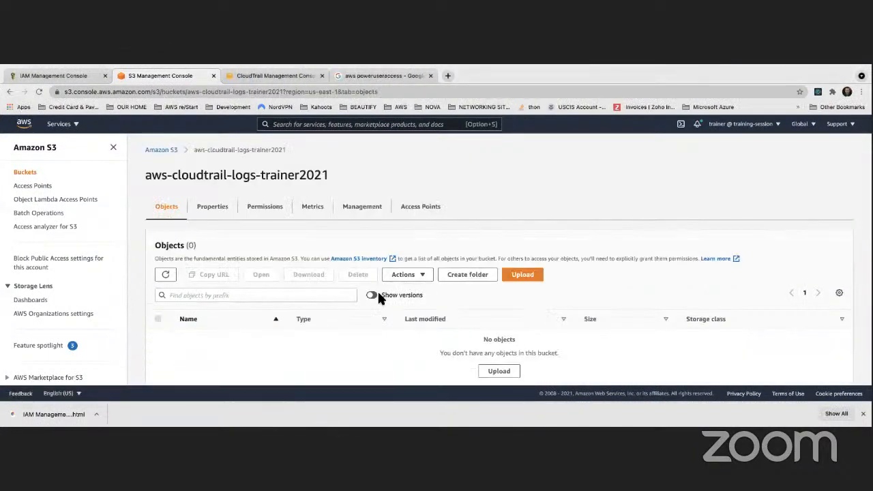
click(376, 294)
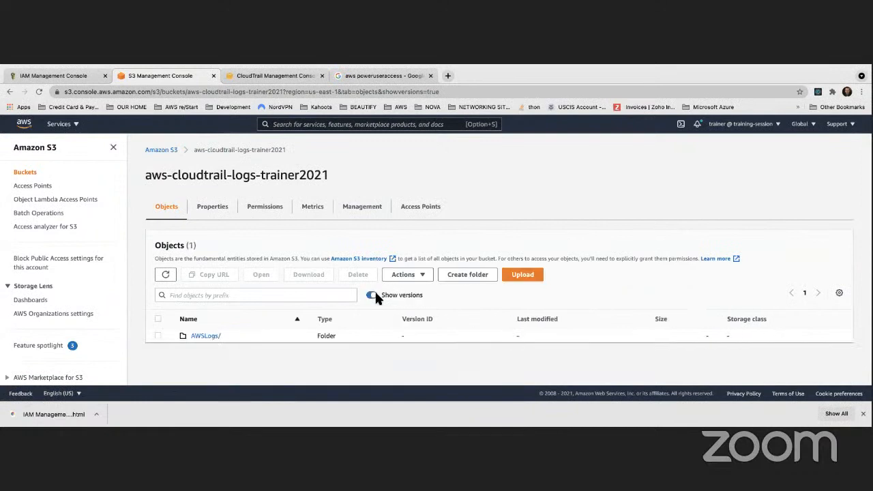
click(158, 335)
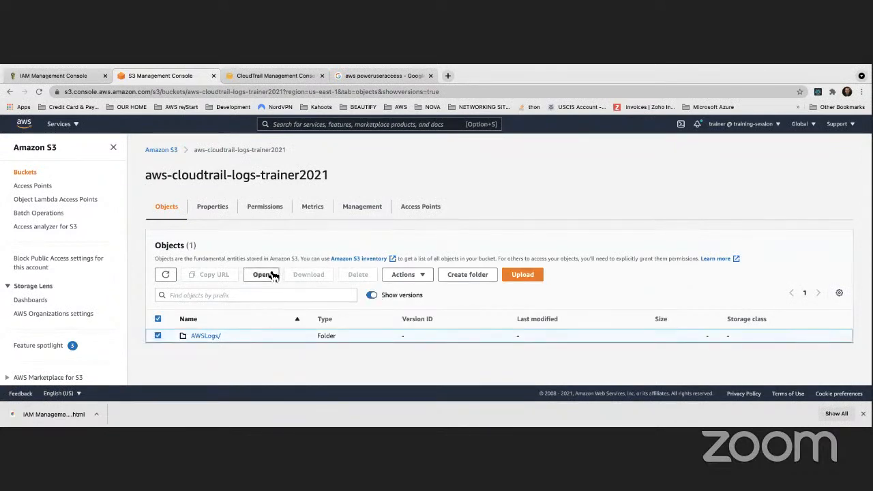
- Open AWSLogs and its account folder, check CloudTrail-Insight for remaining object versions and return to the account folder
click(206, 335)
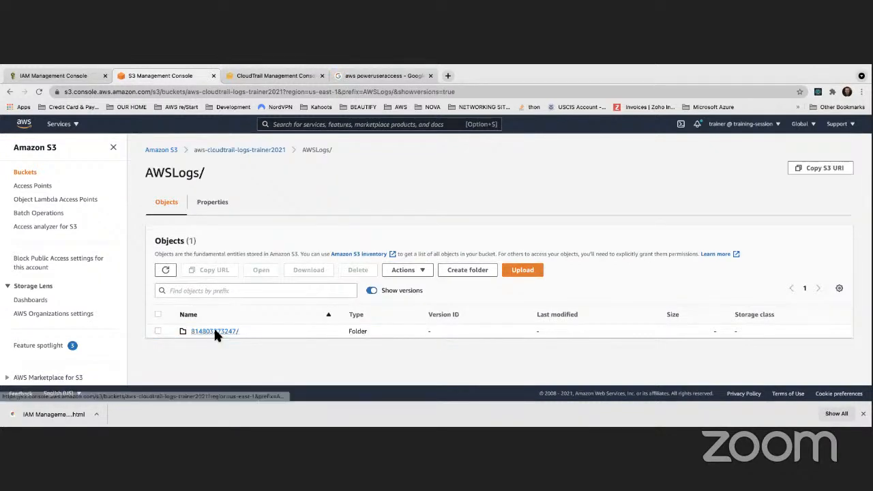
click(213, 331)
click(215, 347)
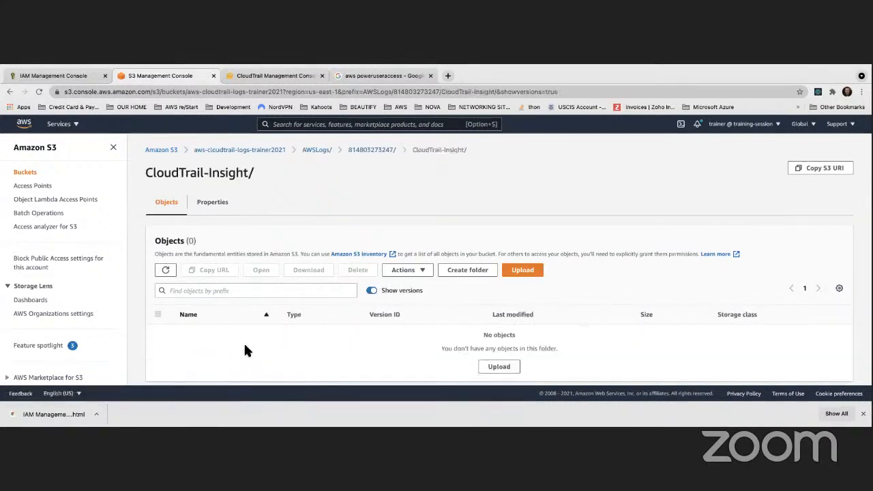
click(10, 91)
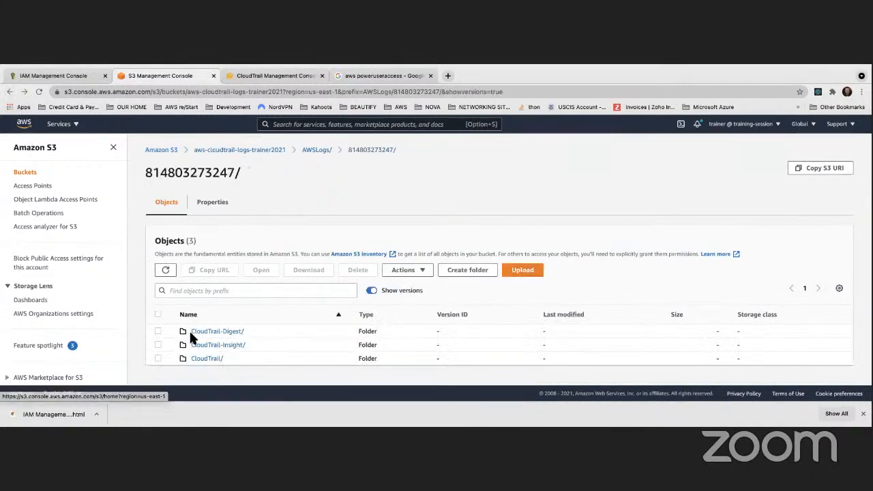
- Open the CloudTrail folder and go down through af-south-1, 2021 and 05 to list the object versions in folder 14
click(208, 358)
click(206, 332)
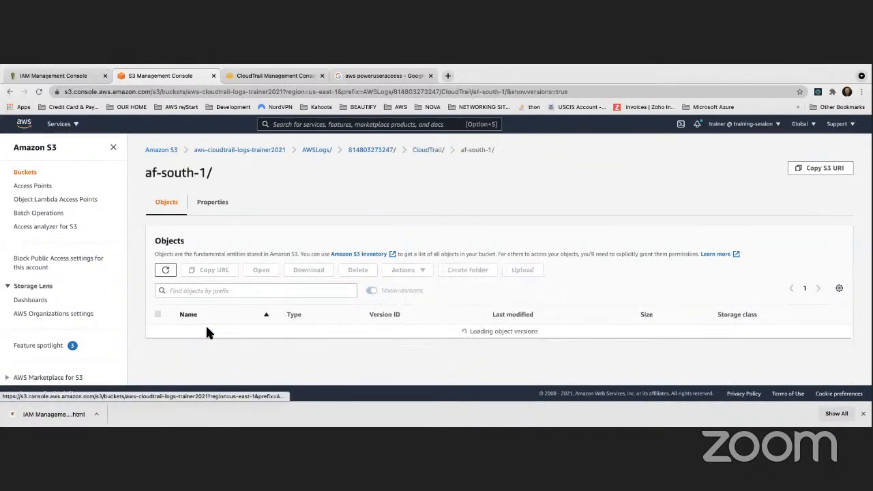
click(199, 332)
click(198, 331)
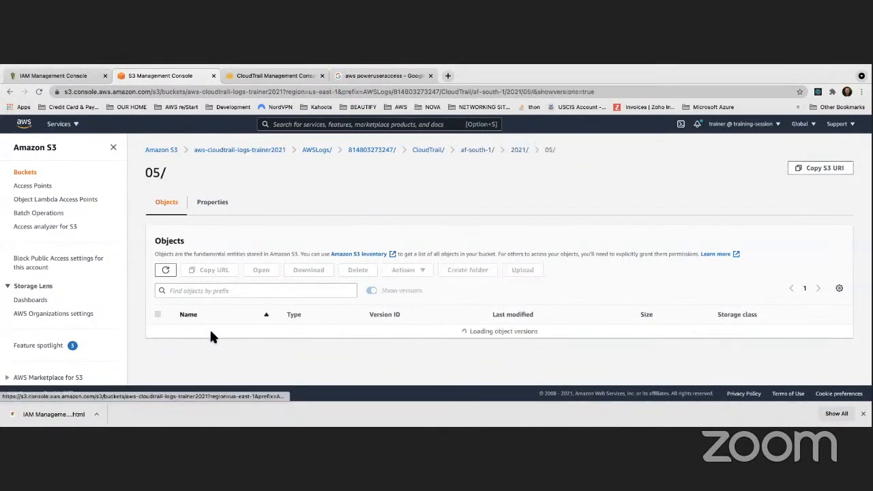
scroll(205, 342, down, 1)
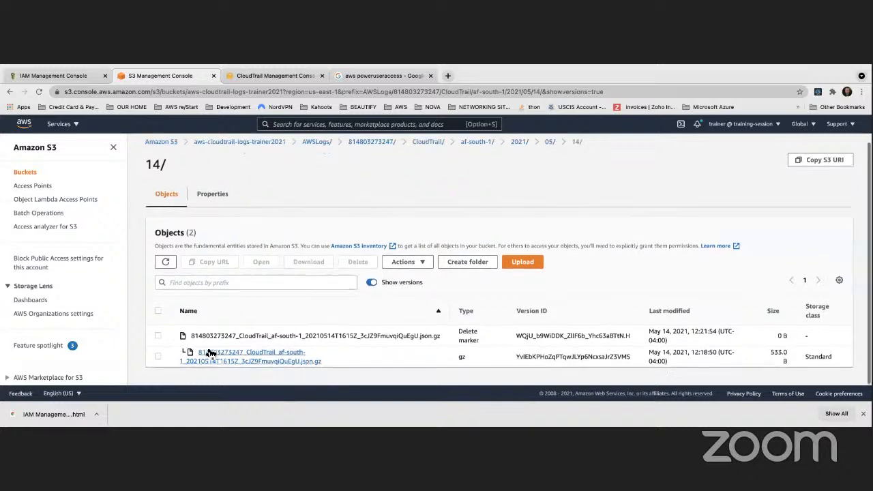
- Permanently delete the log file version and its delete marker in folder 14, confirming with permanently delete, and return to the folder
click(158, 310)
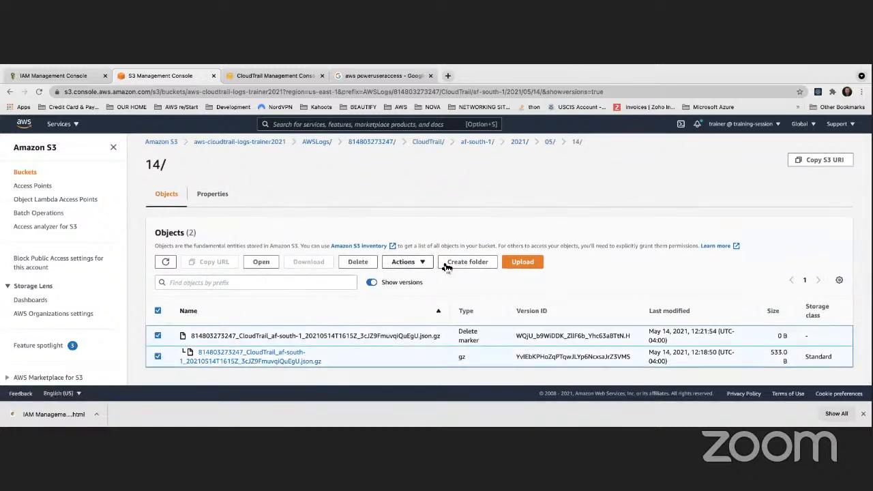
click(358, 263)
scroll(197, 314, down, 4)
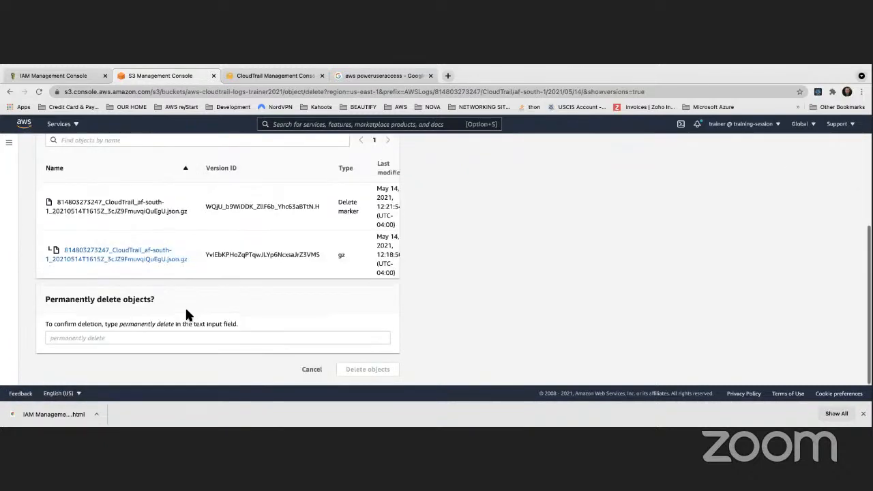
click(172, 337)
text(delete)
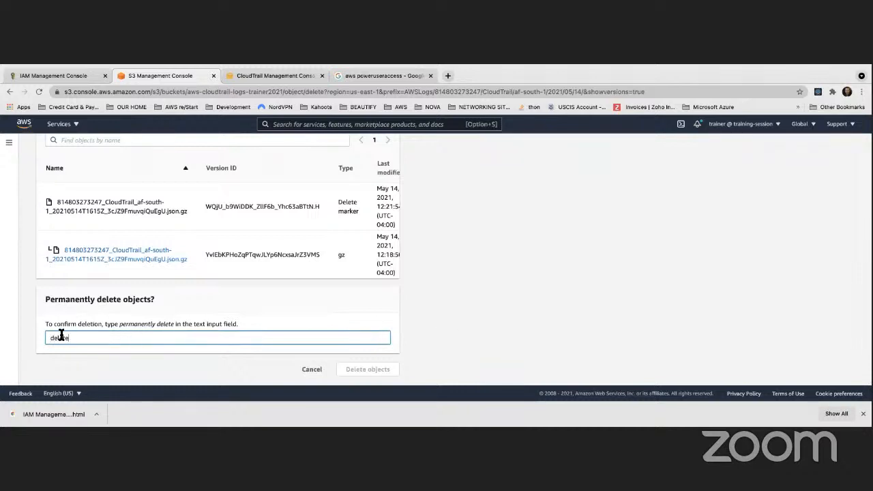
click(119, 326)
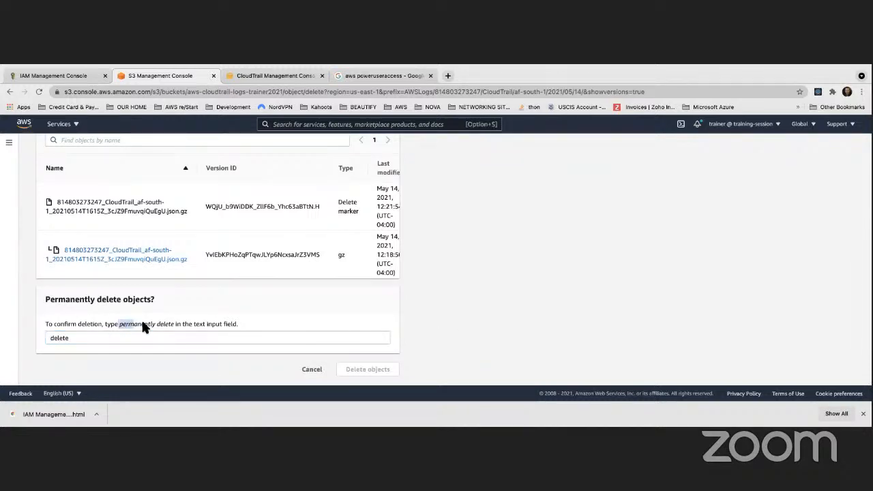
drag(98, 340, 32, 334)
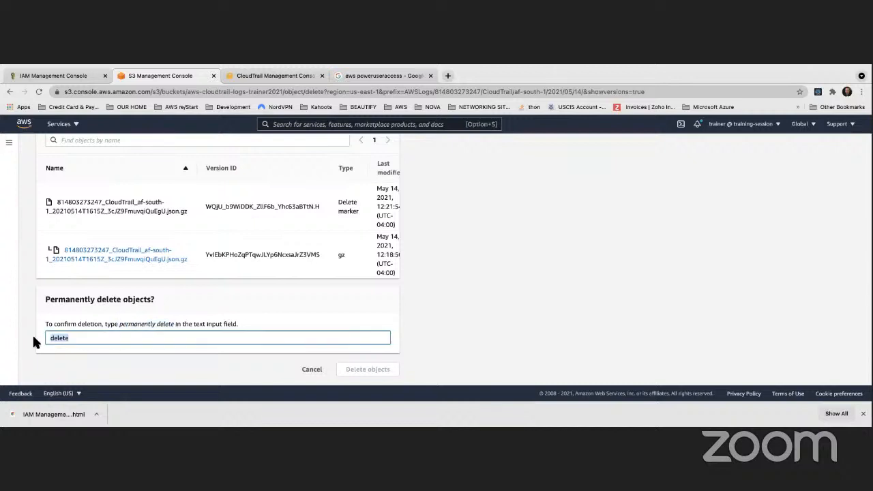
text(permanently delete)
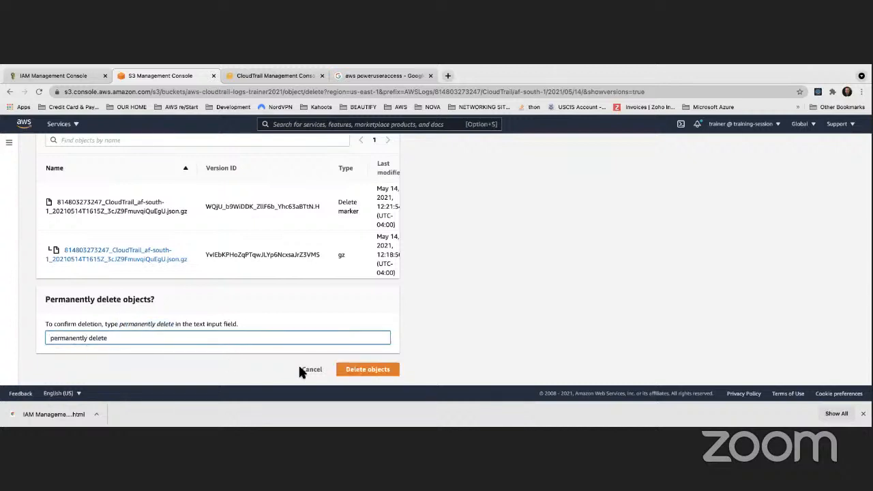
click(358, 370)
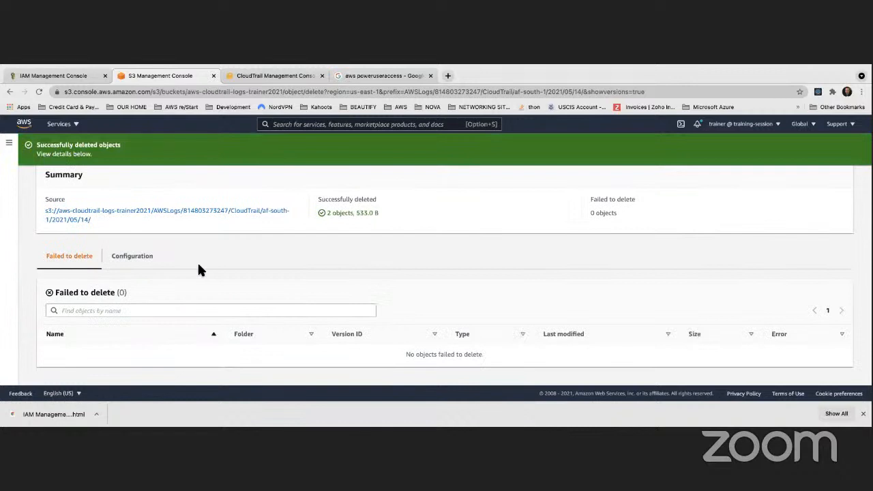
click(129, 213)
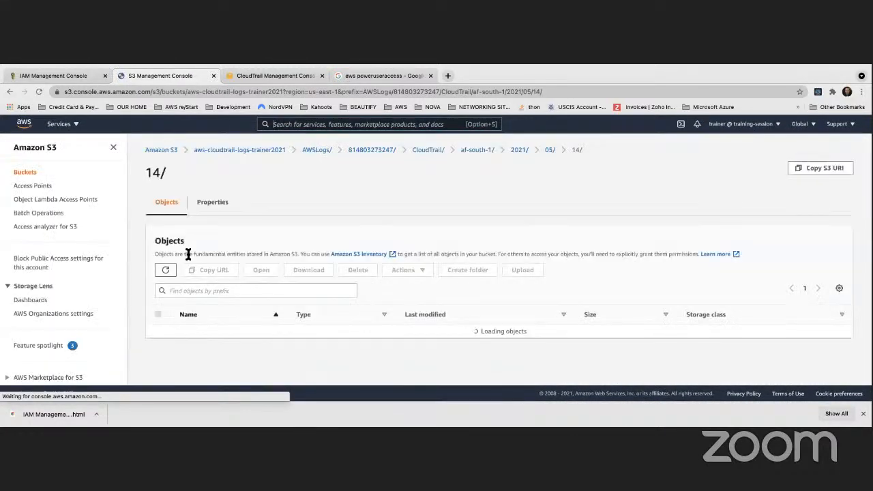
- Switch to the terminal and try again to remove aws-cloudtrail-logs-trainer2021 with the previous forced aws s3 rb command
key(ctrl+Left)
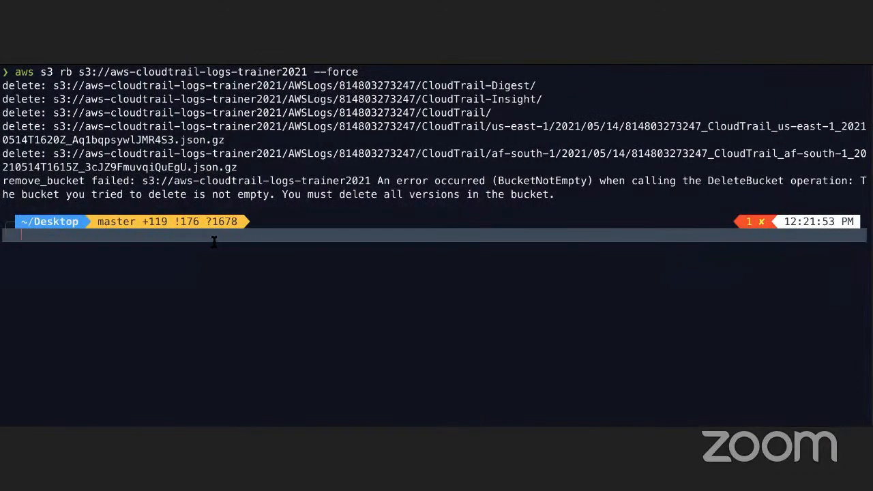
key(Up)
key(Return)
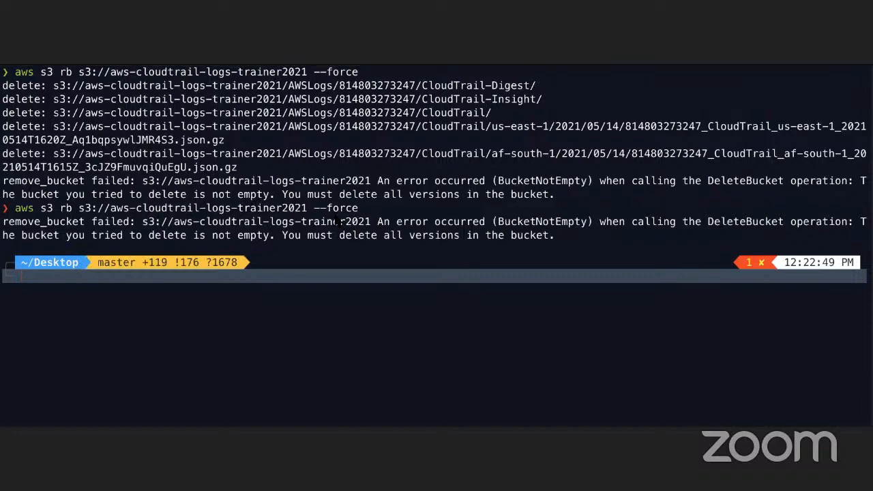
- Switch back to the S3 console, check bucket aws-cloudtrail-logs-trainer2021 for remaining objects and return to the bucket list
key(super+Tab)
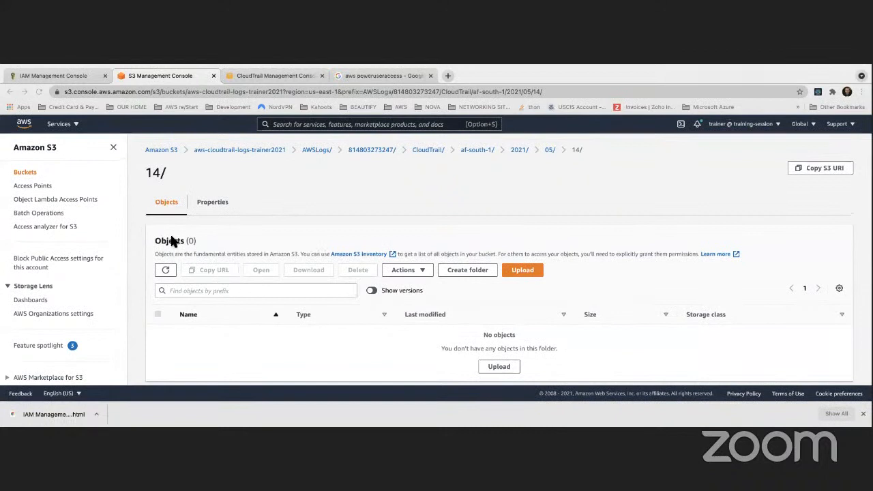
click(30, 174)
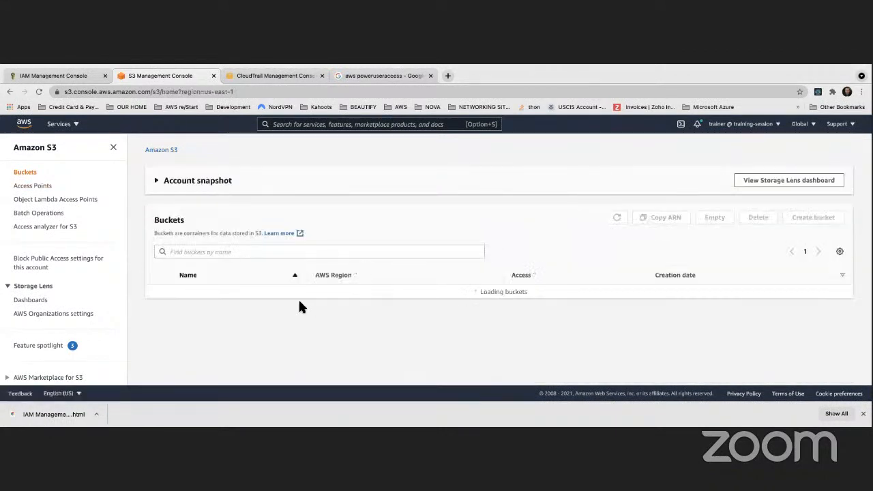
click(247, 340)
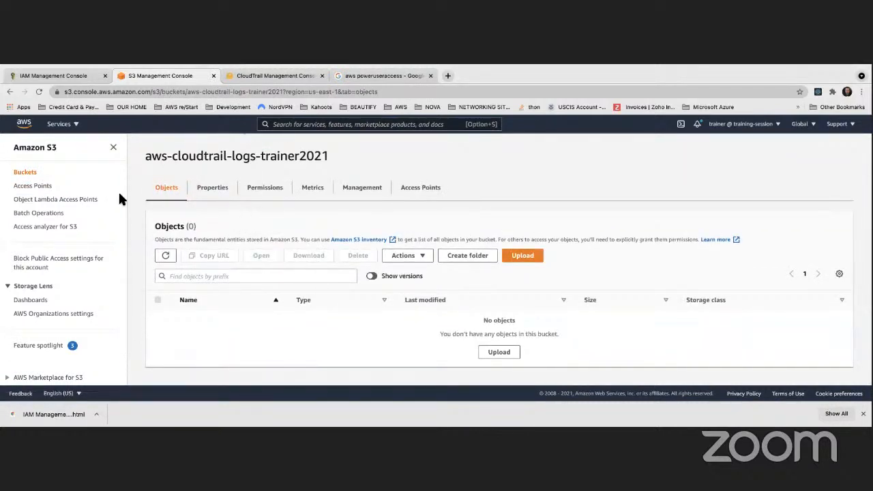
click(26, 172)
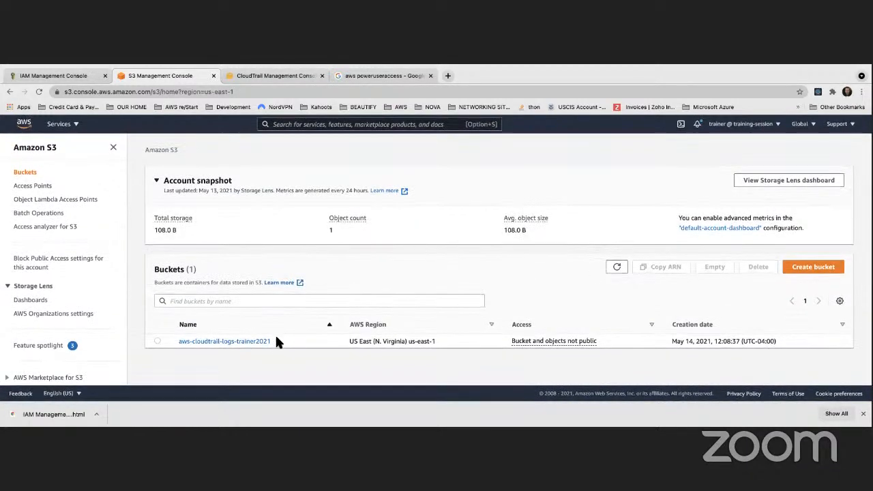
- Select bucket aws-cloudtrail-logs-trainer2021, review its Empty bucket page and go back to the bucket list
drag(277, 343, 174, 341)
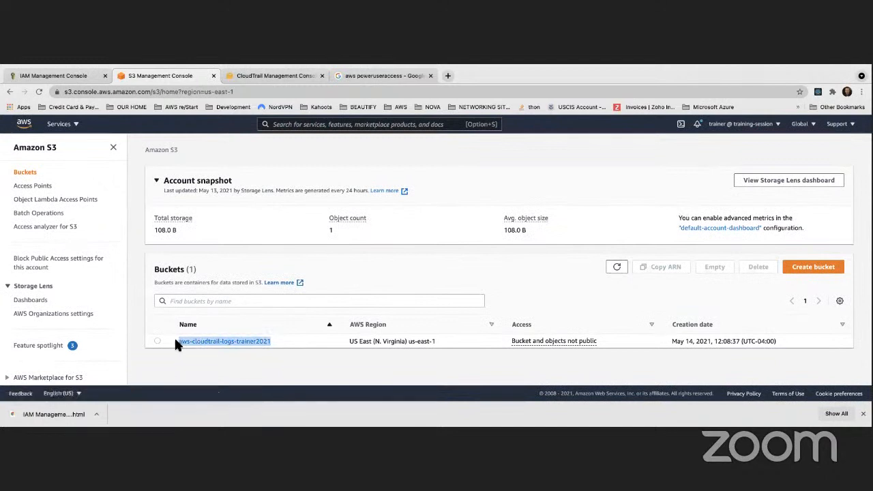
click(157, 340)
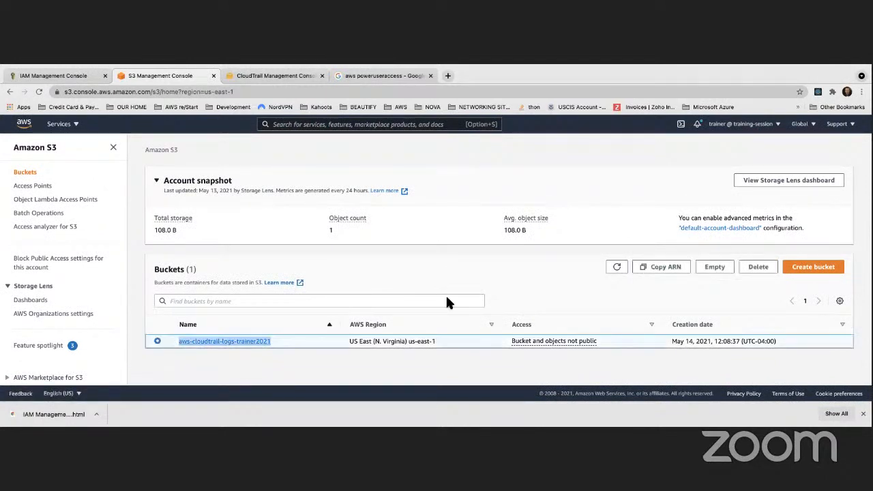
click(714, 267)
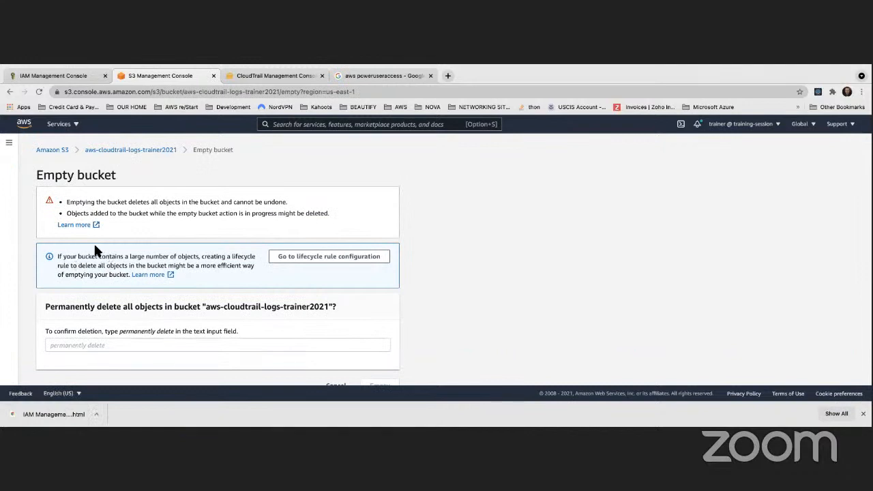
scroll(94, 246, down, 1)
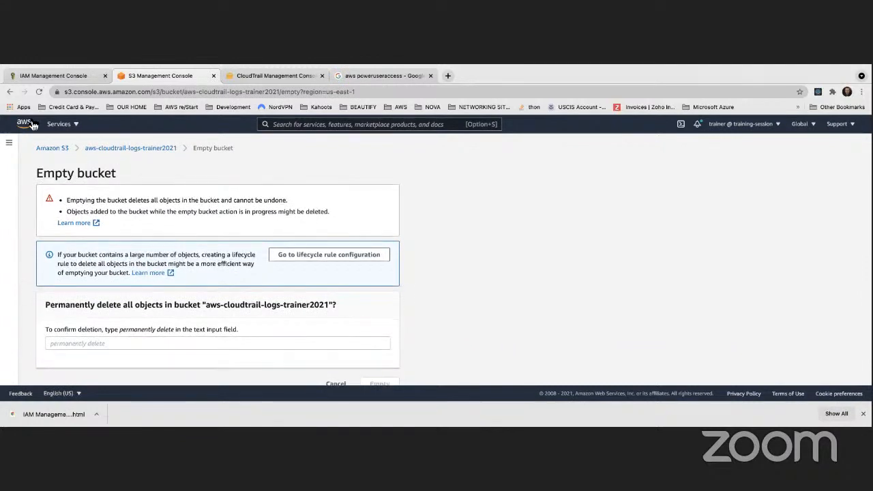
click(10, 92)
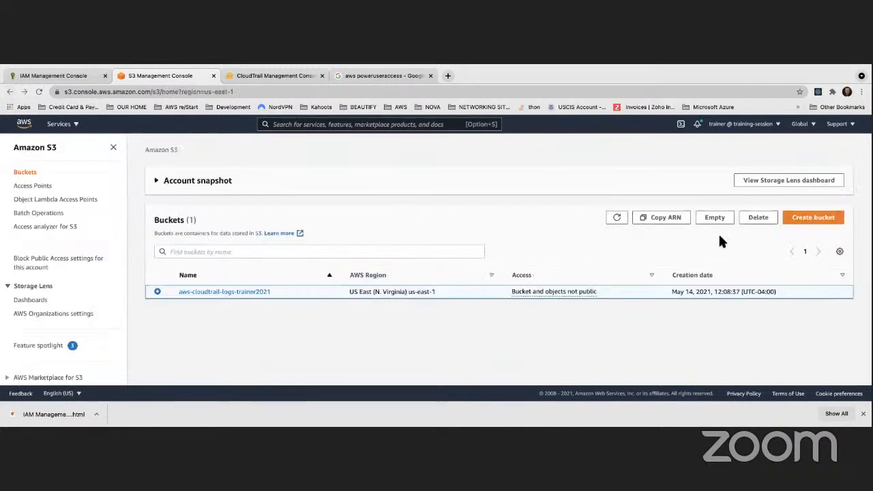
- Start deleting bucket aws-cloudtrail-logs-trainer2021, go to its empty bucket configuration and empty it, confirming with permanently delete
click(754, 219)
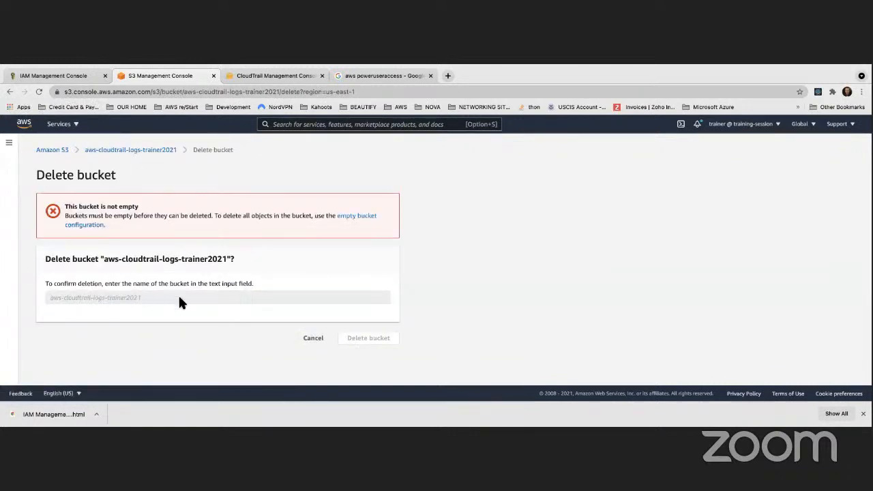
click(349, 215)
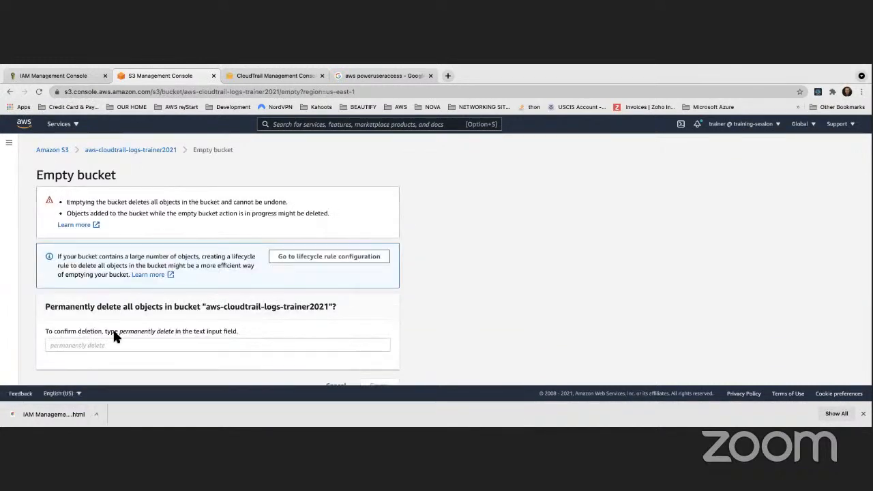
click(107, 345)
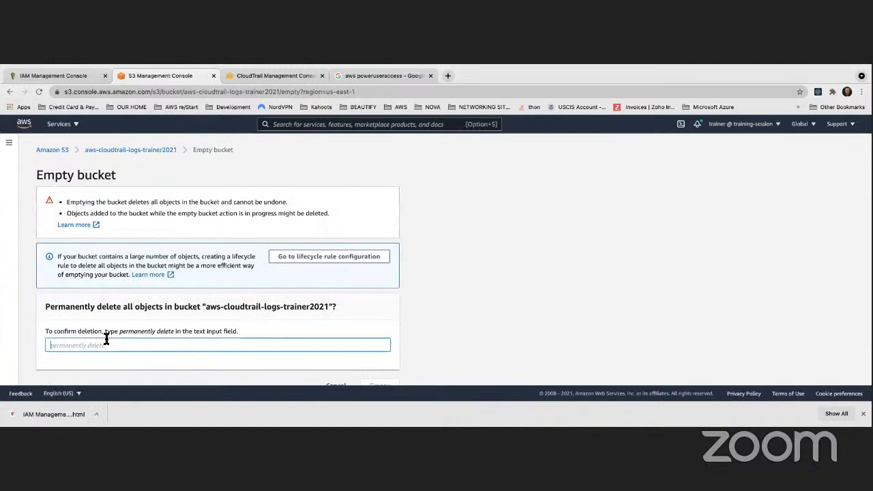
text(perm)
key(BackSpace)
key(BackSpace)
key(BackSpace)
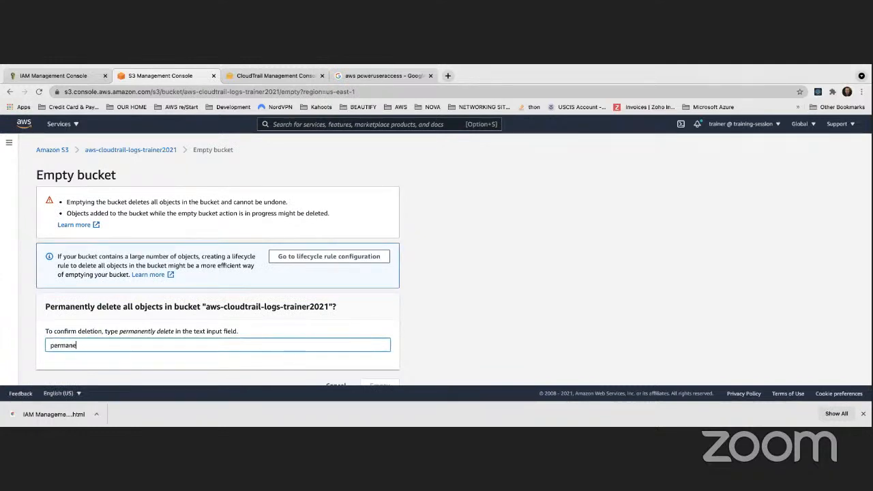
text(ently delete)
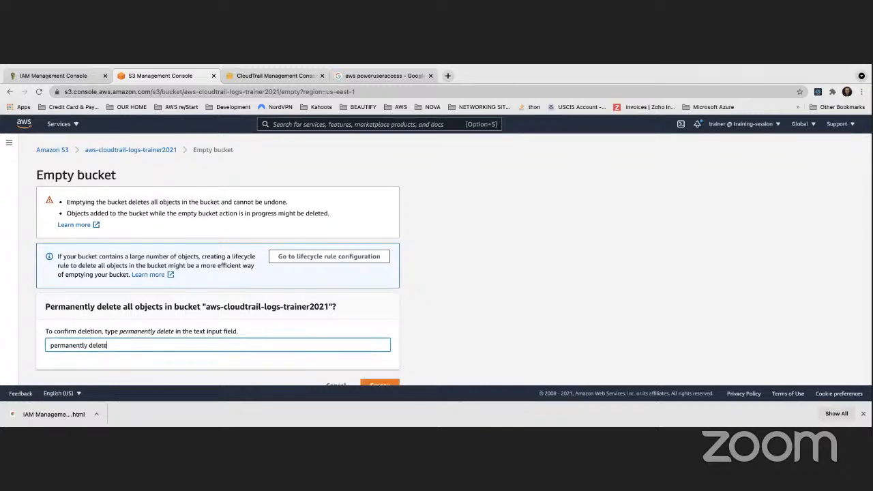
click(390, 383)
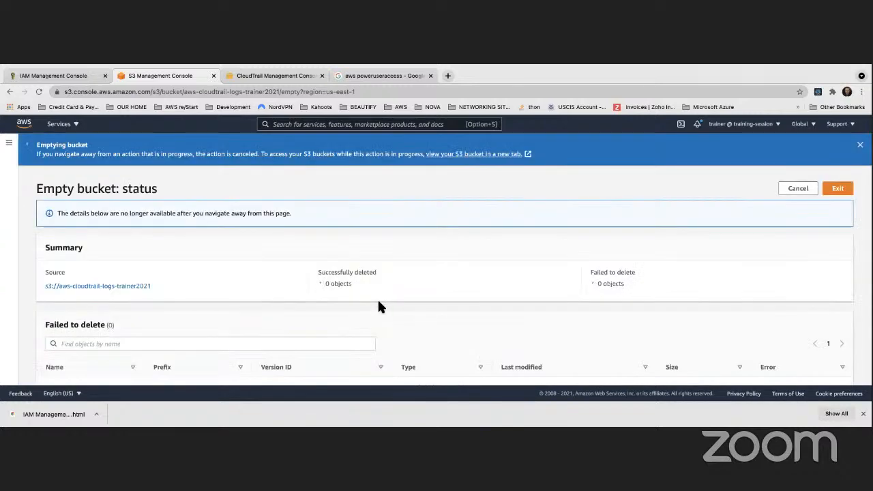
- Switch to the terminal and rerun aws s3 rb s3://aws-cloudtrail-logs-trainer2021 --force to remove the bucket
key(ctrl+Left)
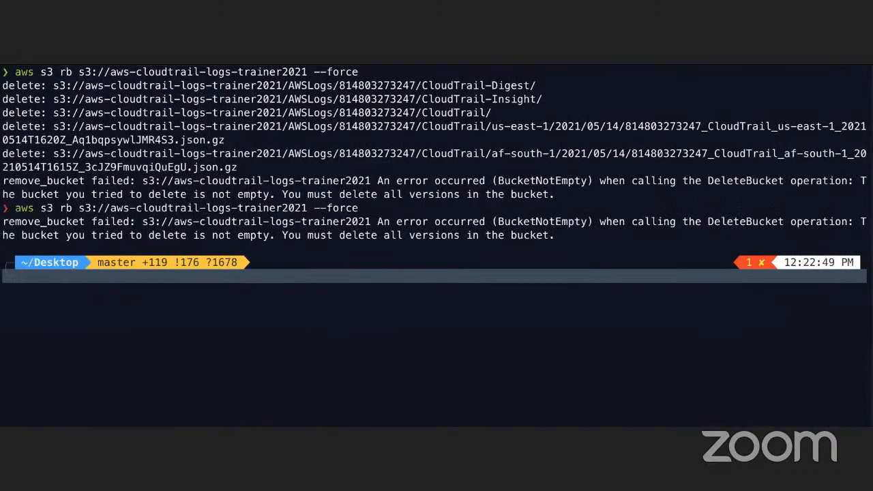
key(Up)
key(Return)
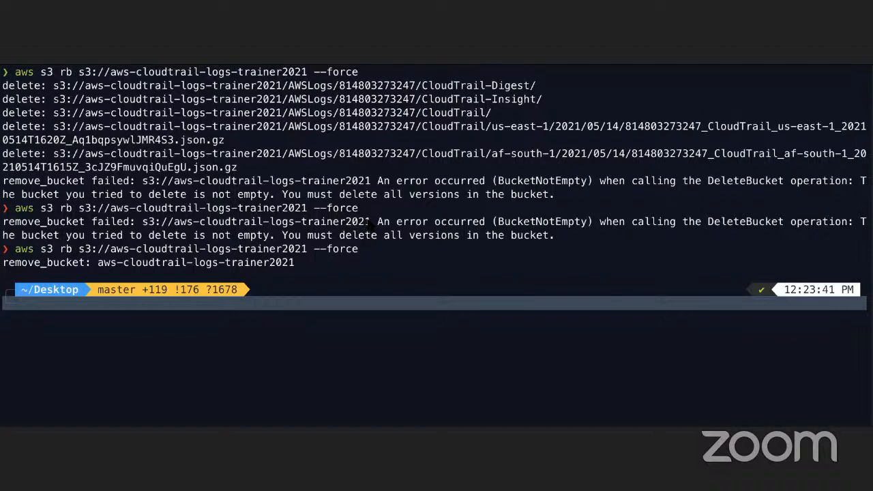
- Switch to the S3 console, review the Empty bucket status page for aws-cloudtrail-logs-trainer2021 and return to the terminal
key(super+Tab)
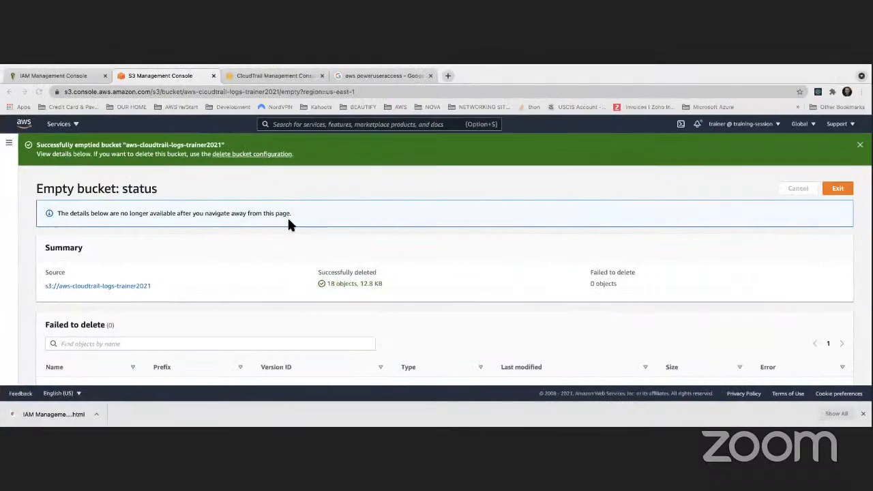
scroll(270, 220, down, 1)
scroll(268, 216, up, 1)
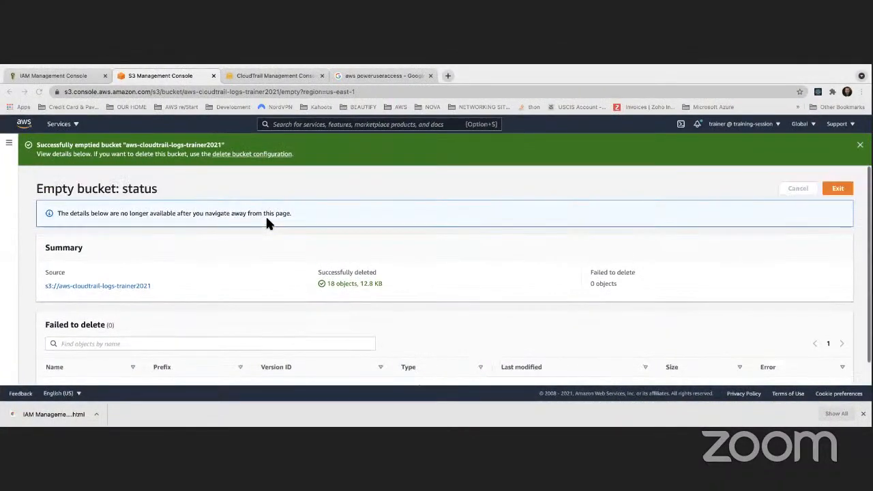
key(super+Tab)
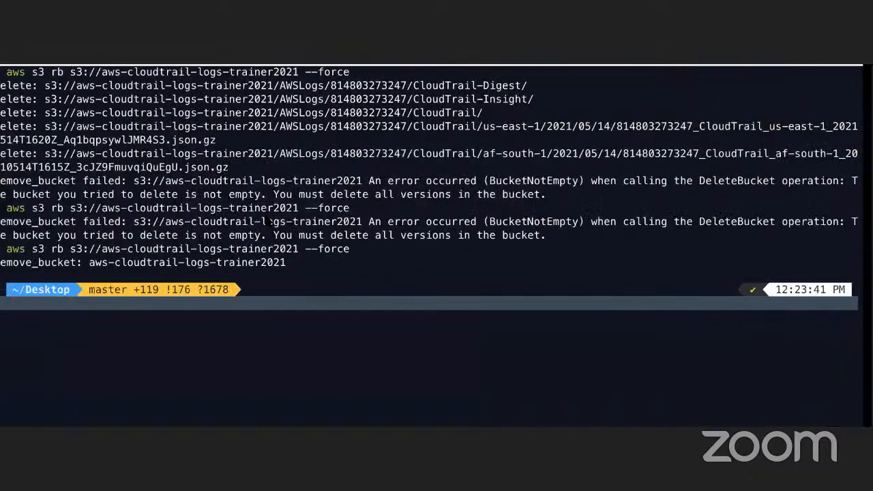